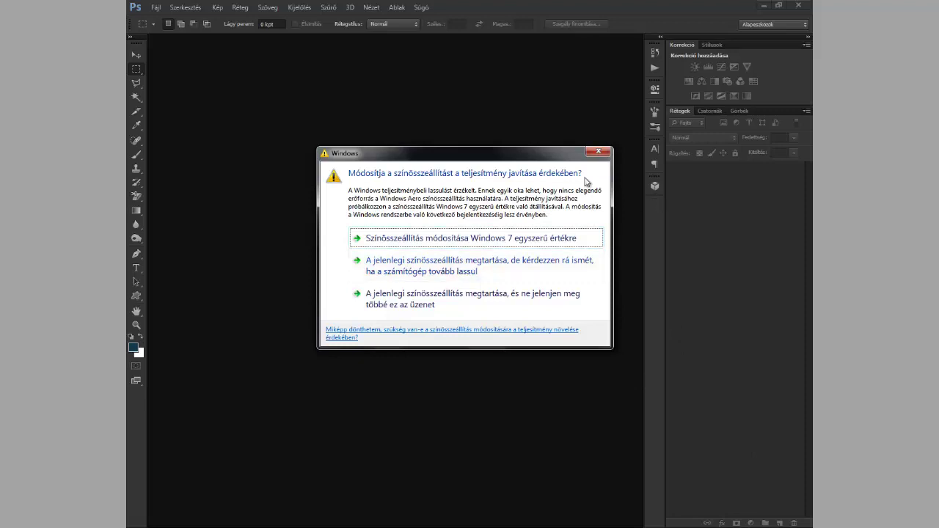
Dismiss the Windows colour-scheme warning that appears over Photoshop
left_click(598, 152)
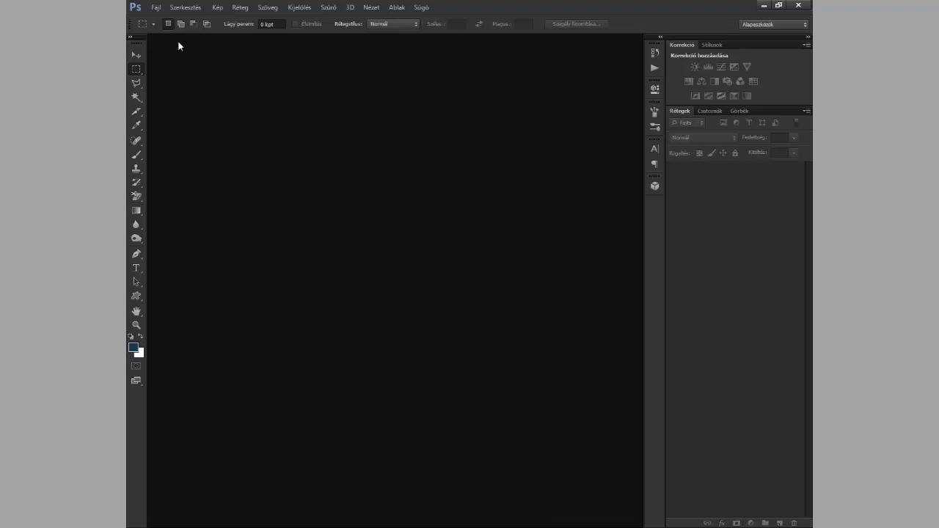
Create a new 1280 × 1024 px, 300 px/inch RGB document with a white background
left_click(156, 7)
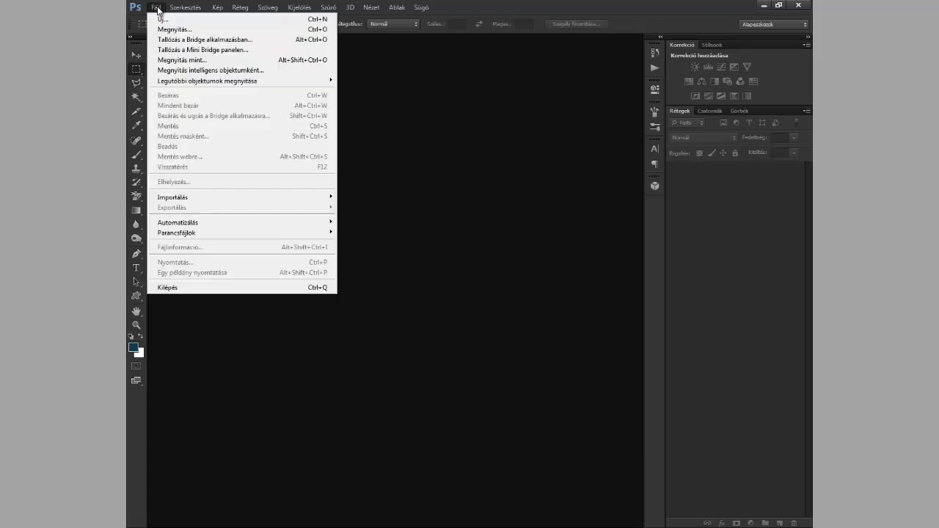
left_click(176, 19)
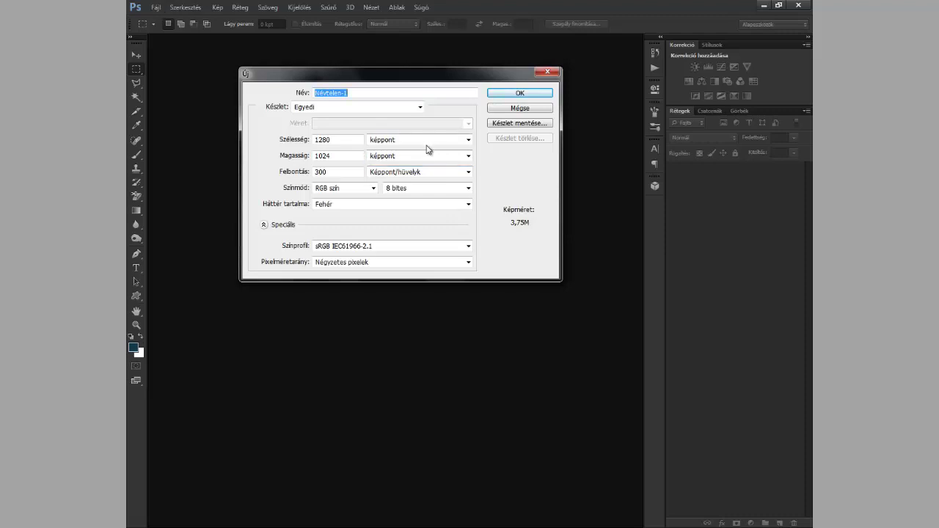
left_click(527, 94)
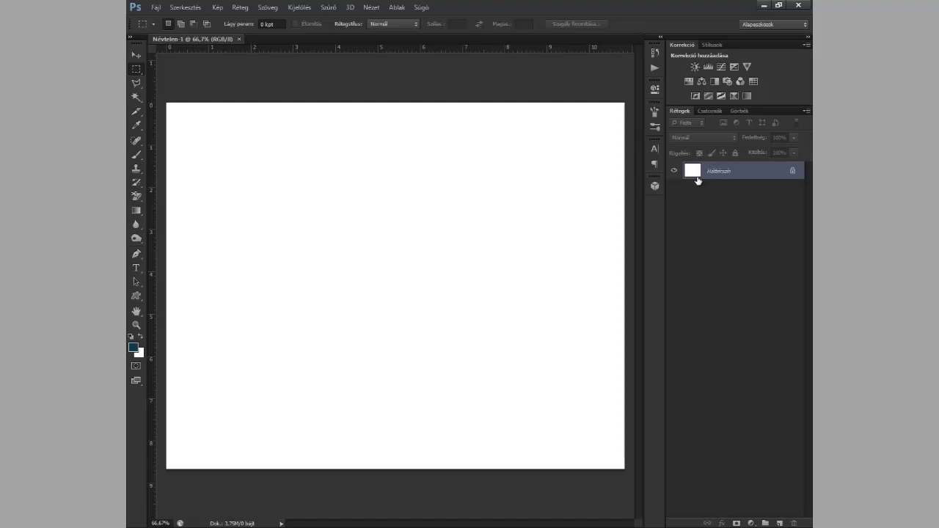
Unlock the background as Réteg 0 and set a #cbcbcb-to-#9e9e9e grey gradient
double_click(693, 179)
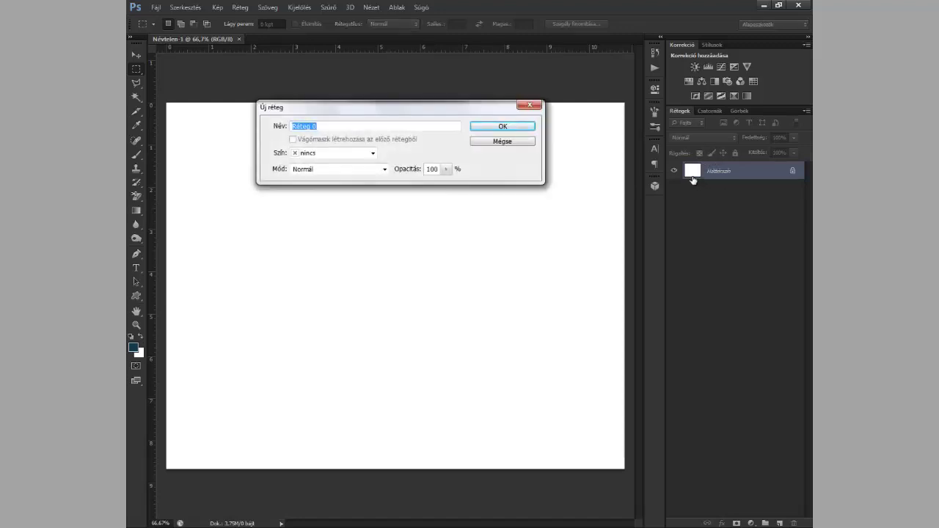
key("Return")
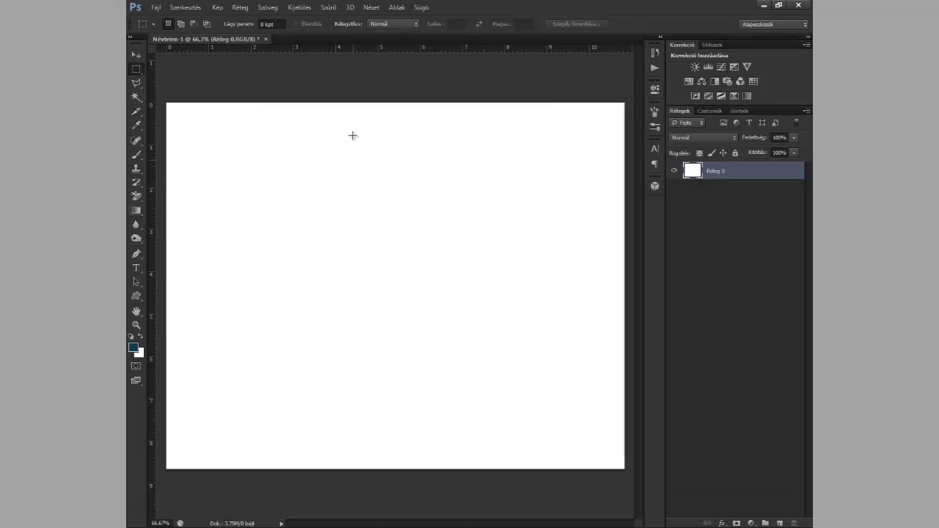
left_click(135, 211)
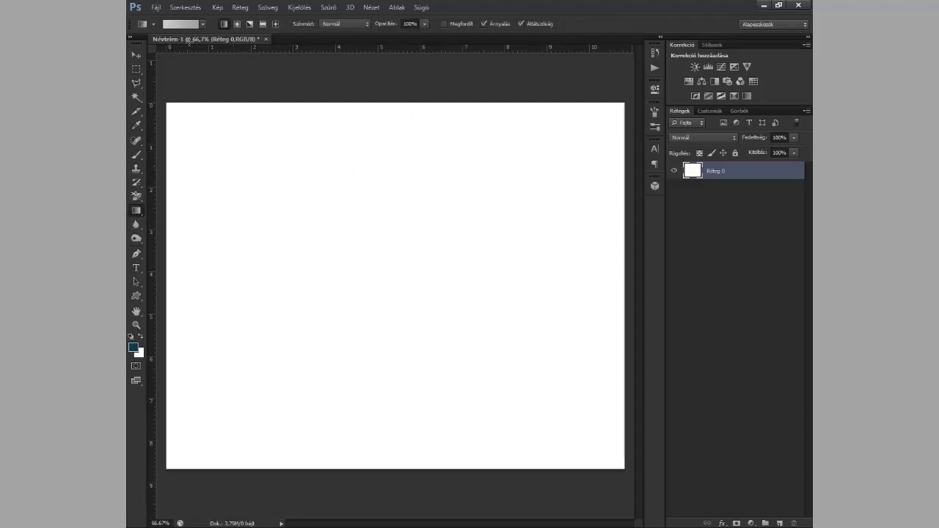
right_click(140, 211)
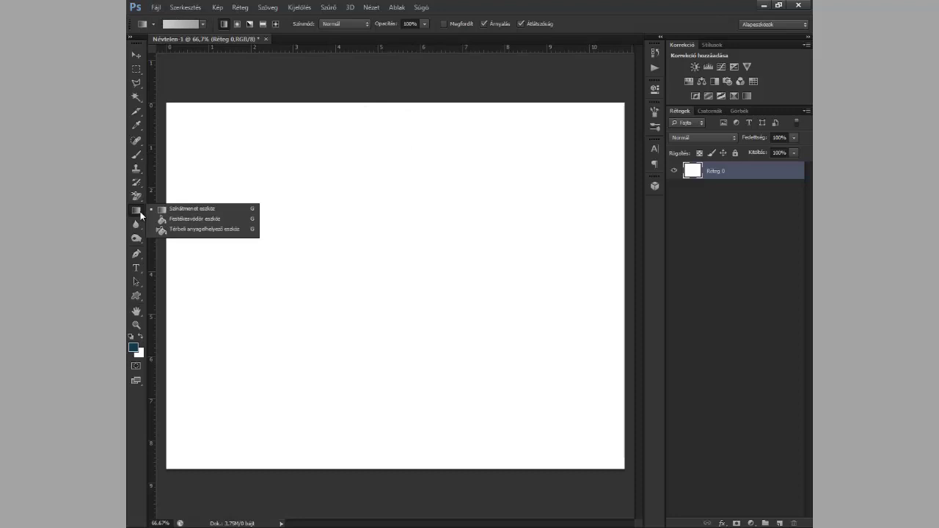
left_click(179, 24)
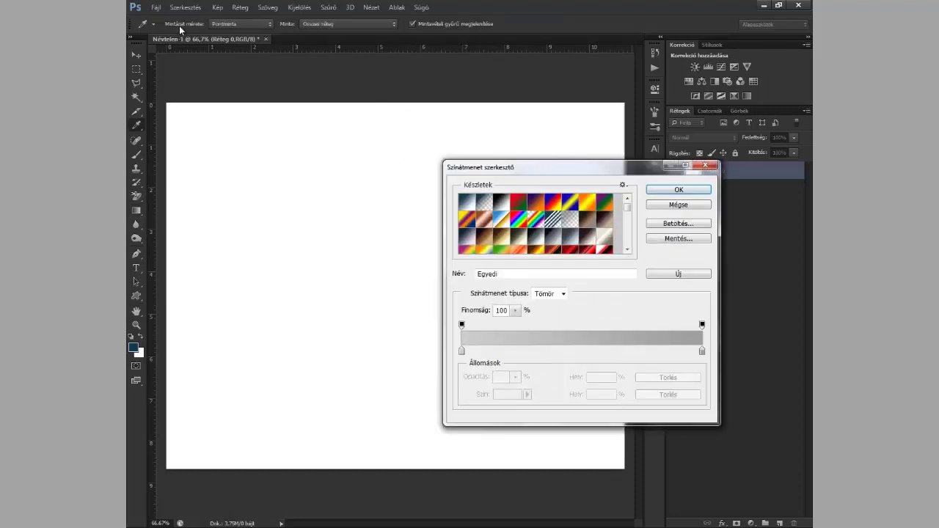
double_click(462, 352)
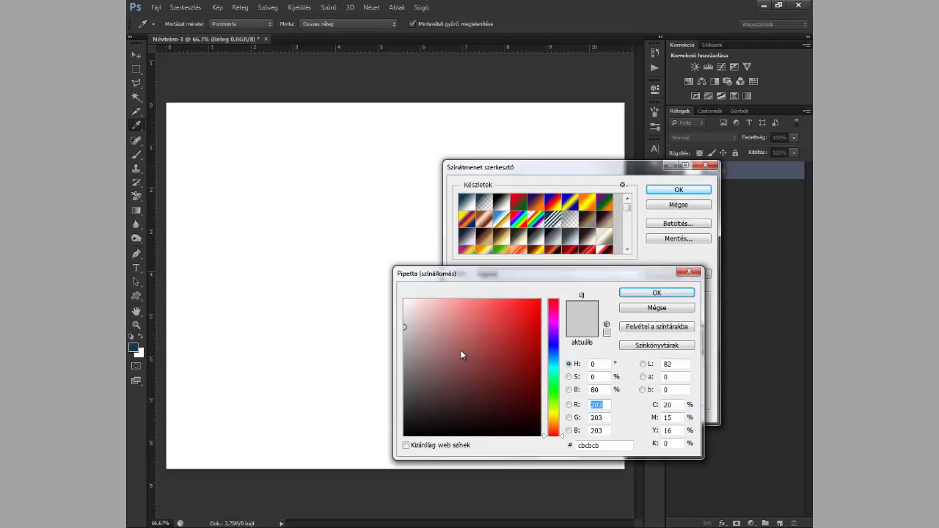
left_click(657, 294)
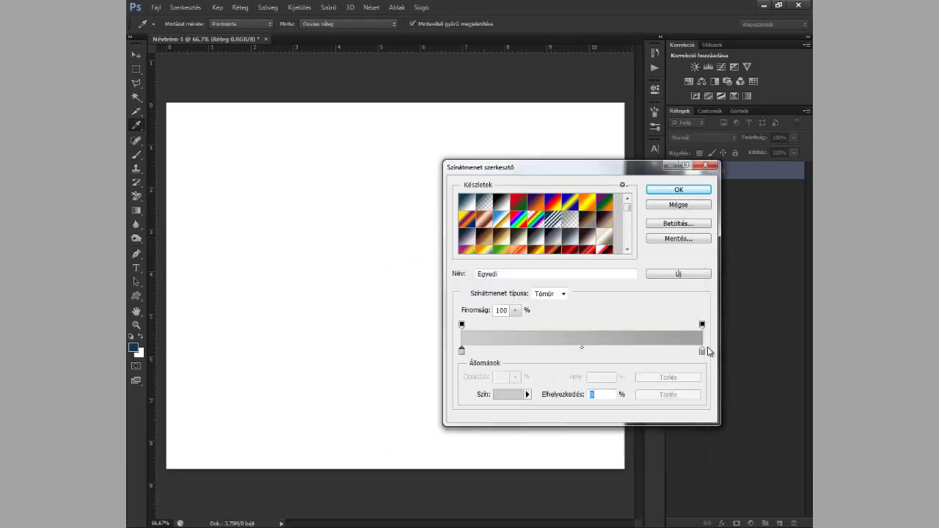
double_click(703, 352)
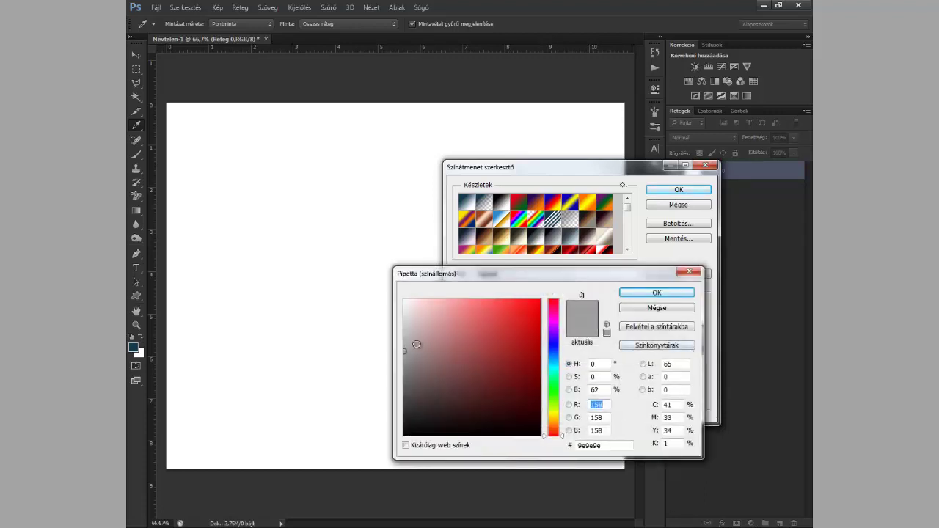
left_click(653, 293)
Fill Réteg 0 with the grey gradient top to bottom along a centre guide, then clear the guide
left_click(678, 188)
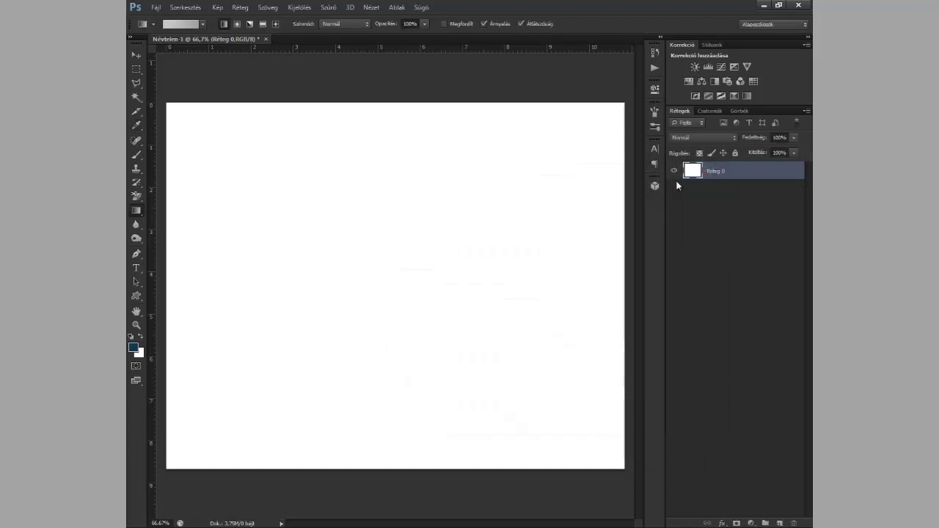
left_click_drag(150, 240, 399, 242)
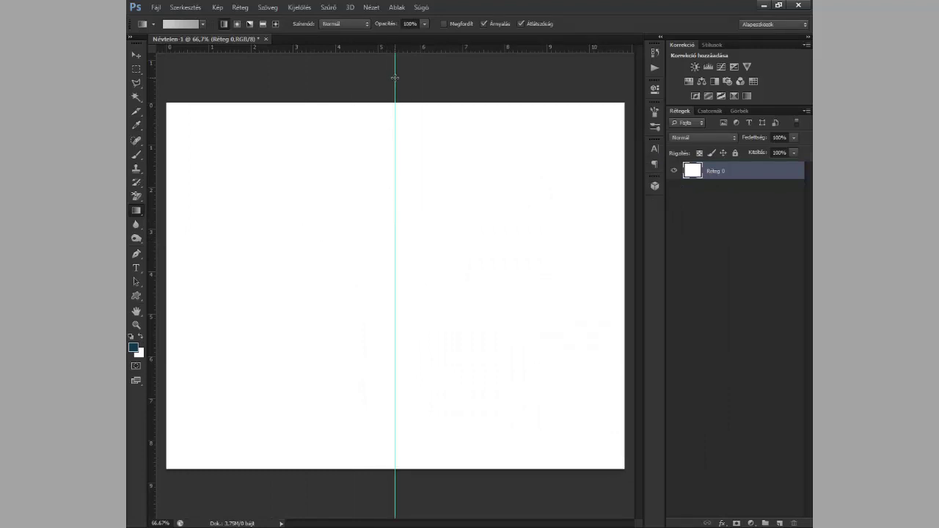
left_click_drag(395, 78, 396, 483)
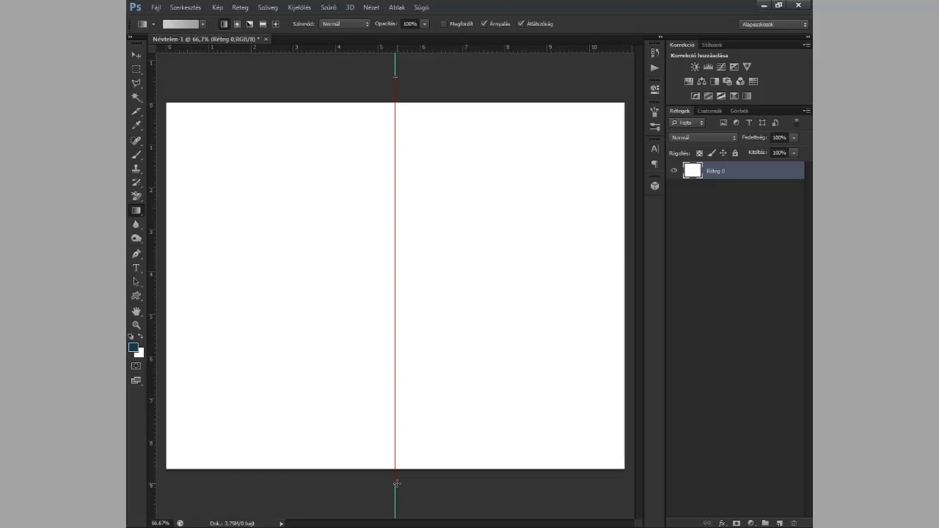
left_click_drag(397, 483, 396, 482)
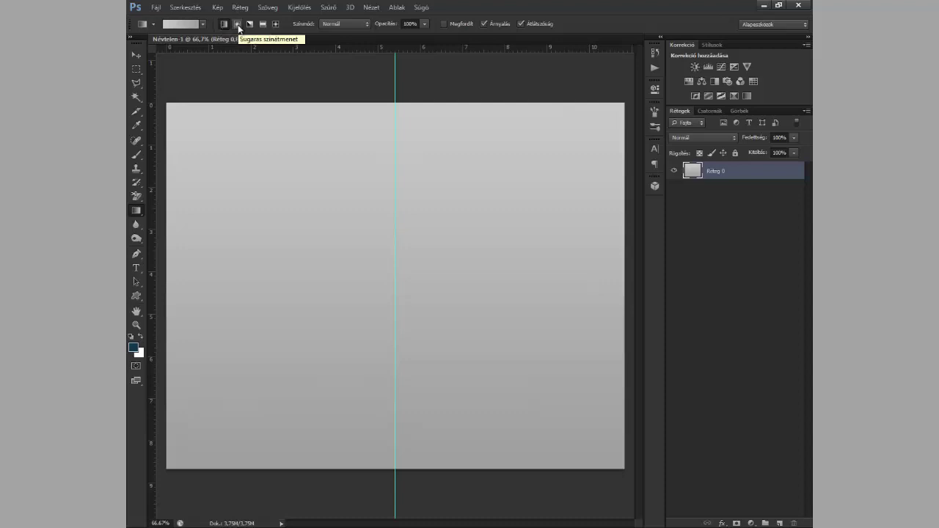
left_click(136, 55)
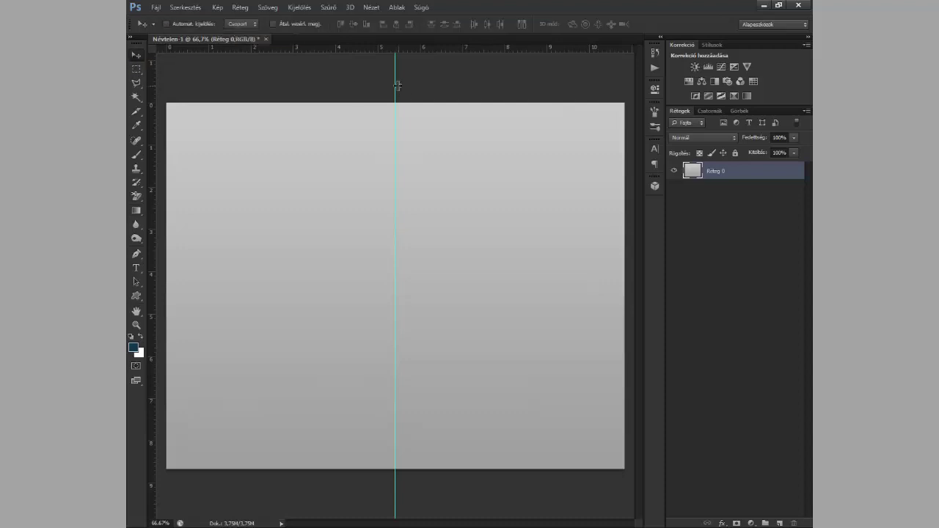
key("ctrl+semicolon")
Add empty layer Réteg 1 and place vertical and horizontal guides crossing at the canvas centre
left_click(781, 523)
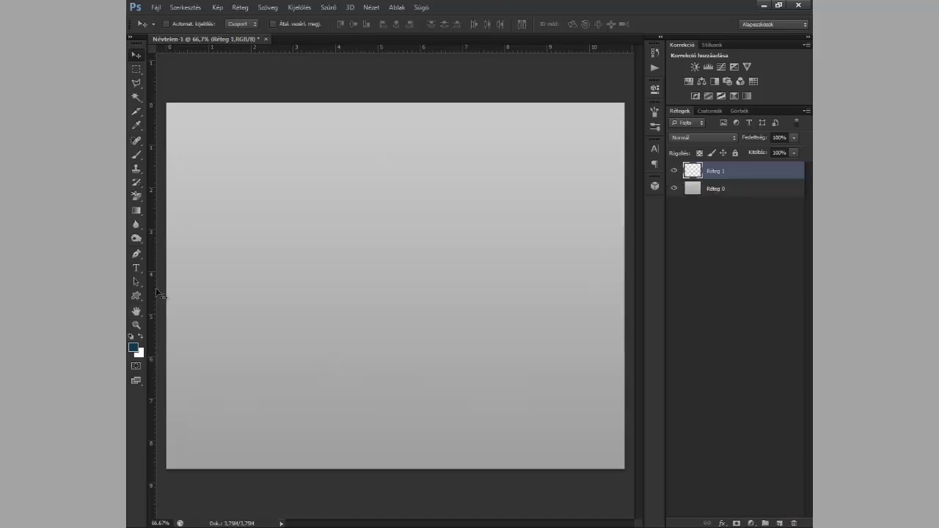
left_click_drag(152, 271, 408, 292)
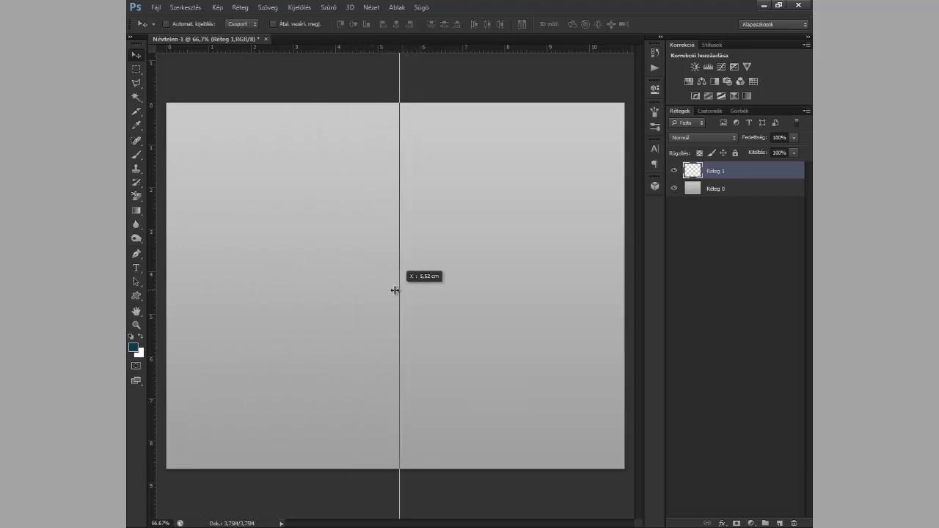
left_click_drag(408, 291, 397, 290)
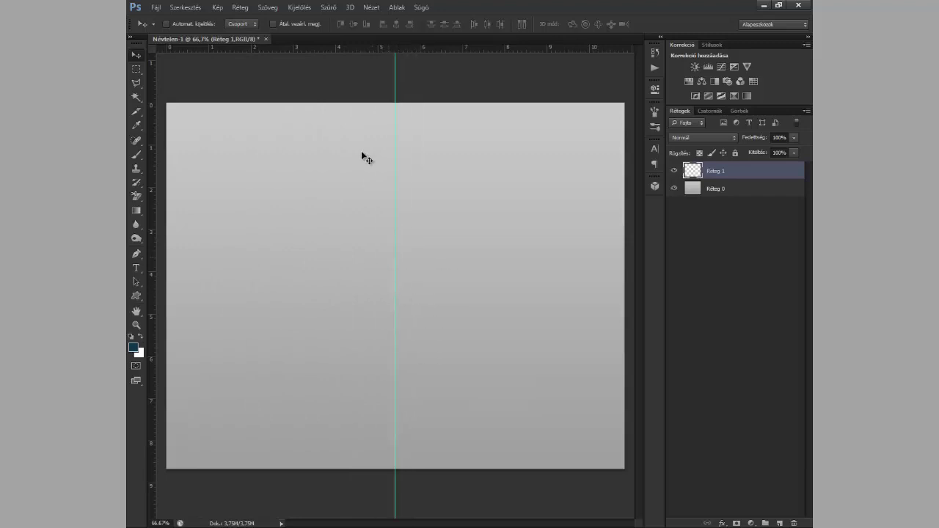
mouse_move(351, 50)
left_mouse_down()
mouse_move(371, 316)
mouse_move(376, 287)
left_mouse_up()
Select the Custom Shape tool and scroll through its shape picker list
left_click(135, 297)
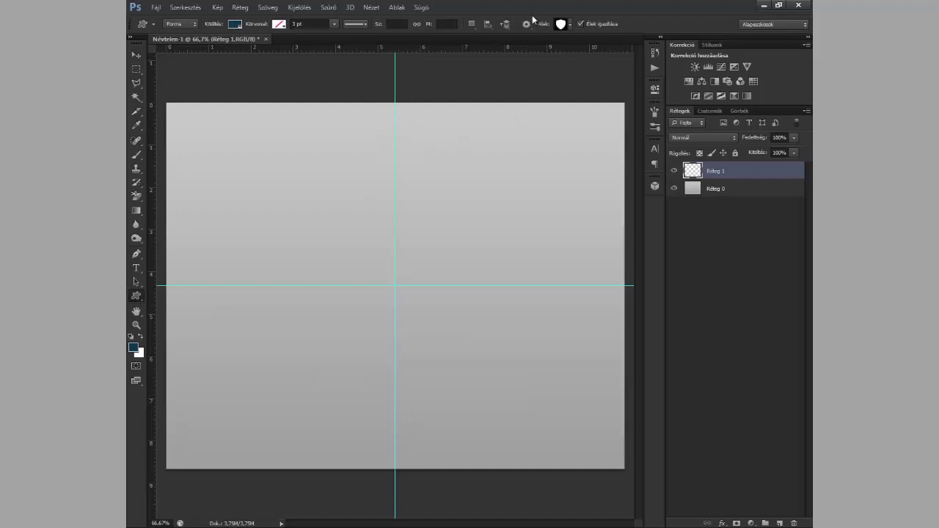
left_click(572, 28)
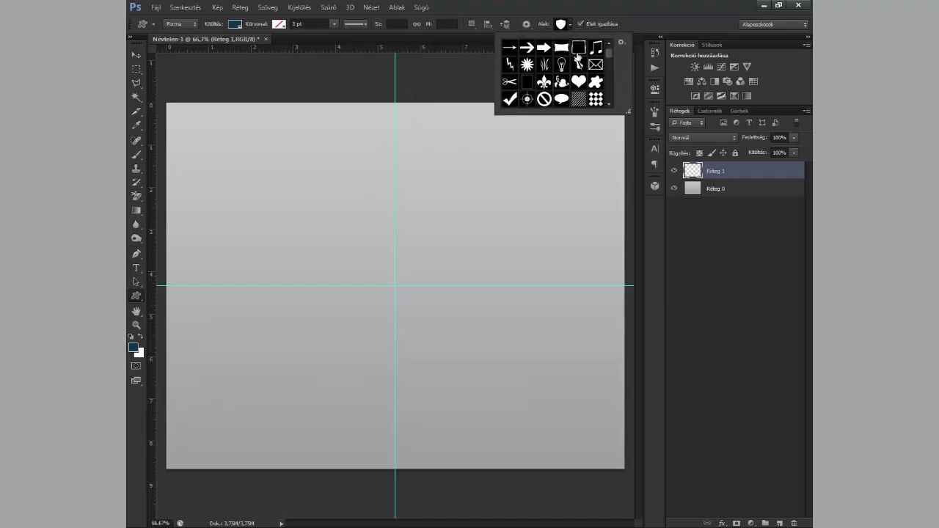
scroll(588, 77, "down", 3)
scroll(588, 77, "down", 3)
scroll(588, 77, "down", 2)
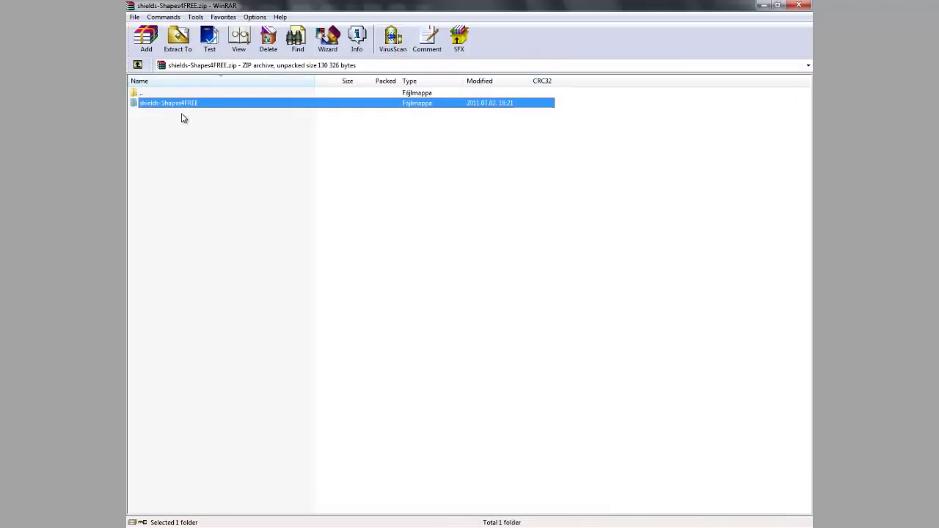
Find shields-Shapes4FREE.csh in the WinRAR archive, then reopen Photoshop's custom shape picker
double_click(197, 104)
left_click_drag(204, 217, 189, 105)
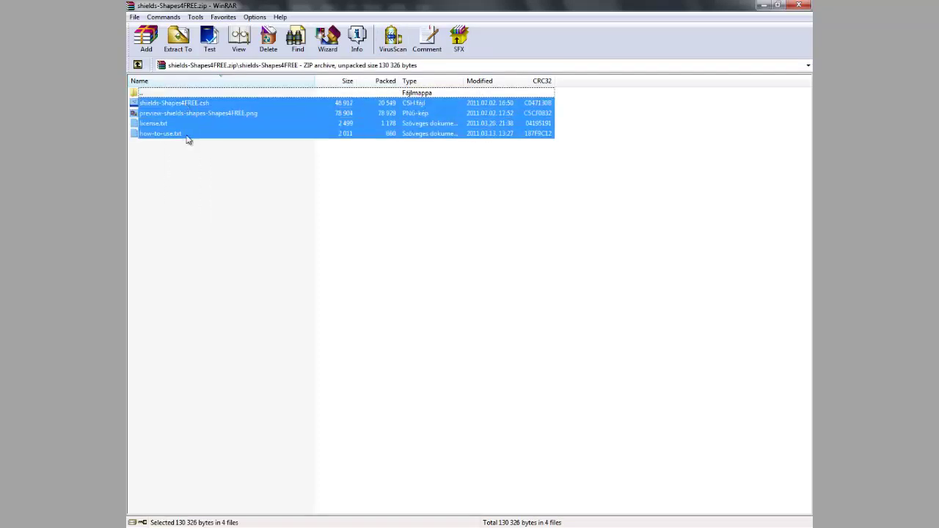
left_click(193, 193)
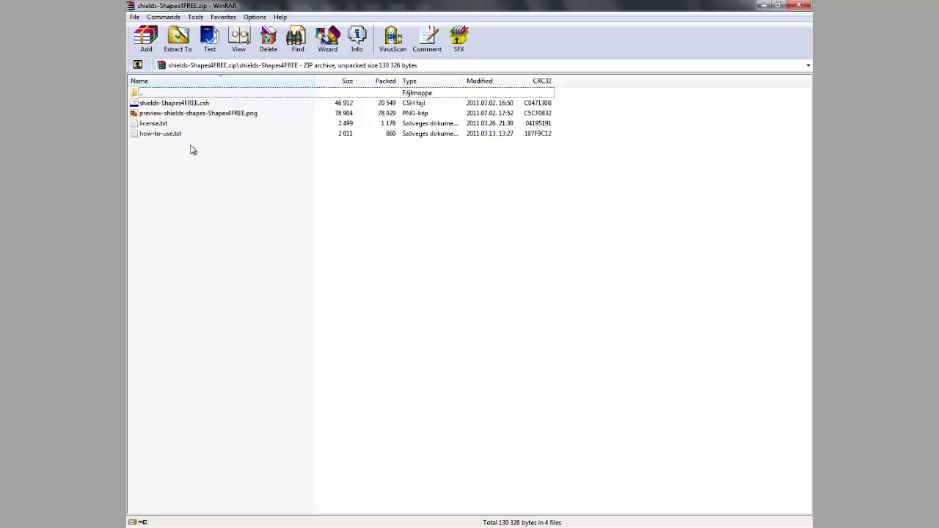
left_click(174, 134)
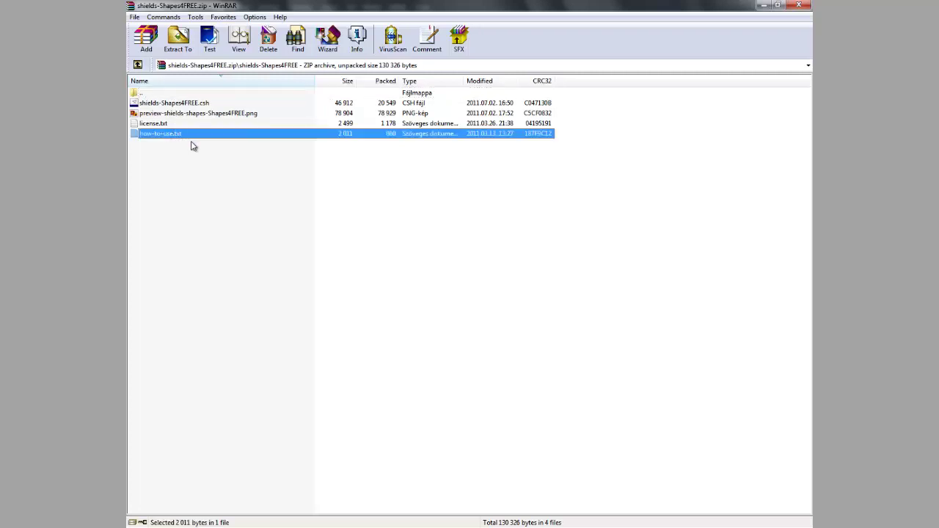
left_click(184, 103)
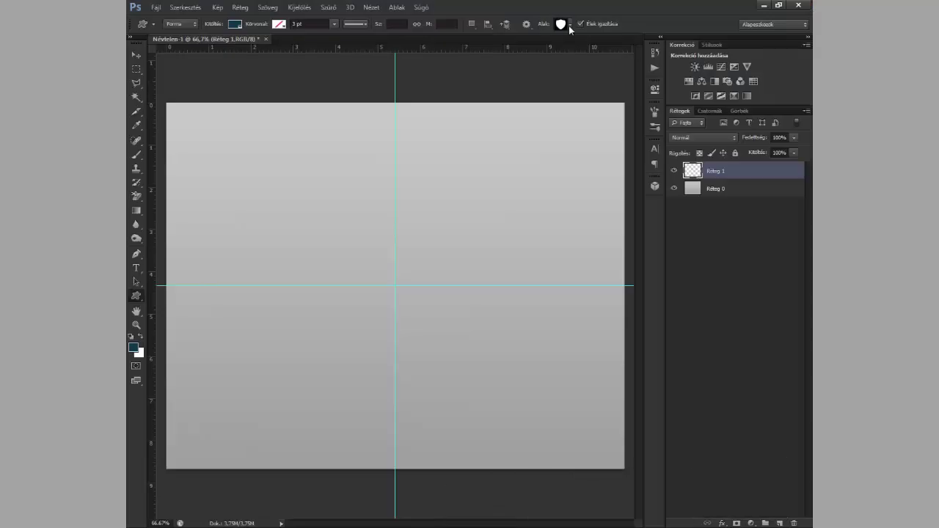
left_click(571, 25)
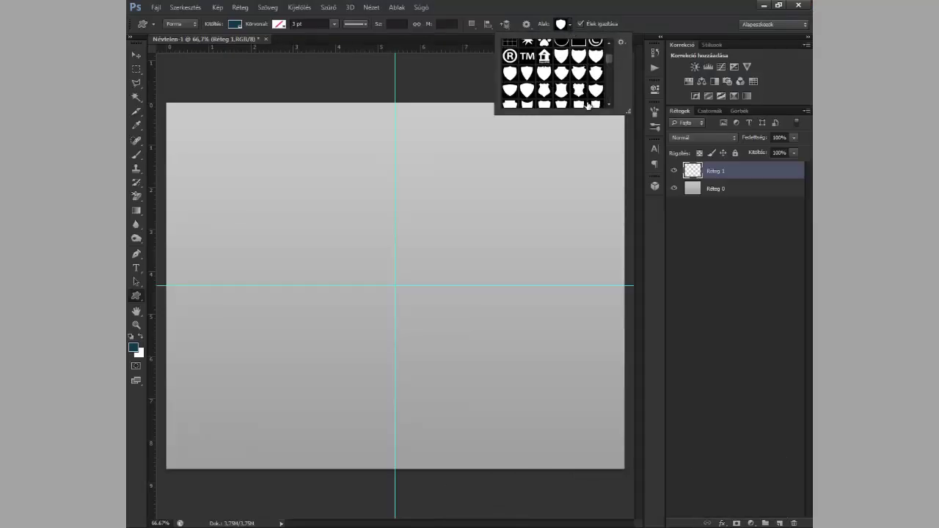
Choose the plain Shield 06 shape from the imported shield set and close the picker
scroll(602, 79, "down", 1)
scroll(602, 80, "down", 2)
scroll(602, 80, "down", 1)
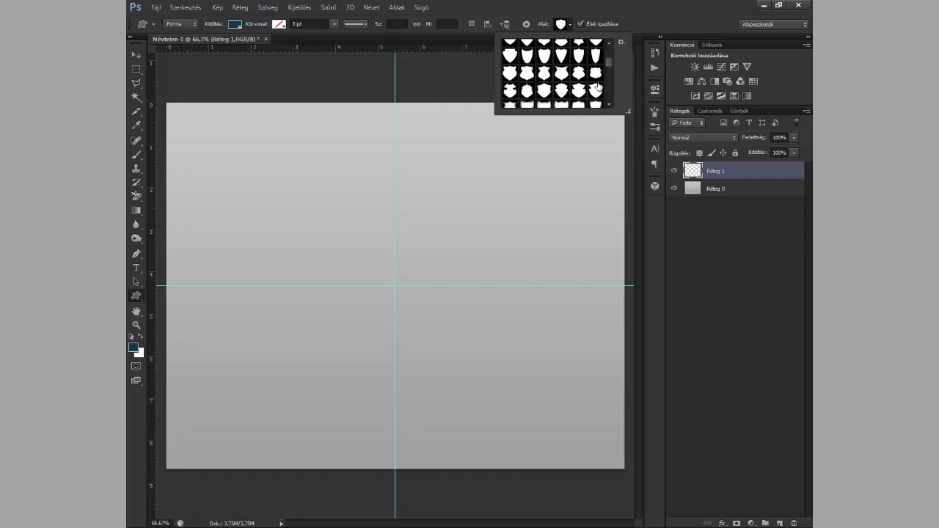
scroll(598, 88, "down", 1)
scroll(587, 92, "down", 1)
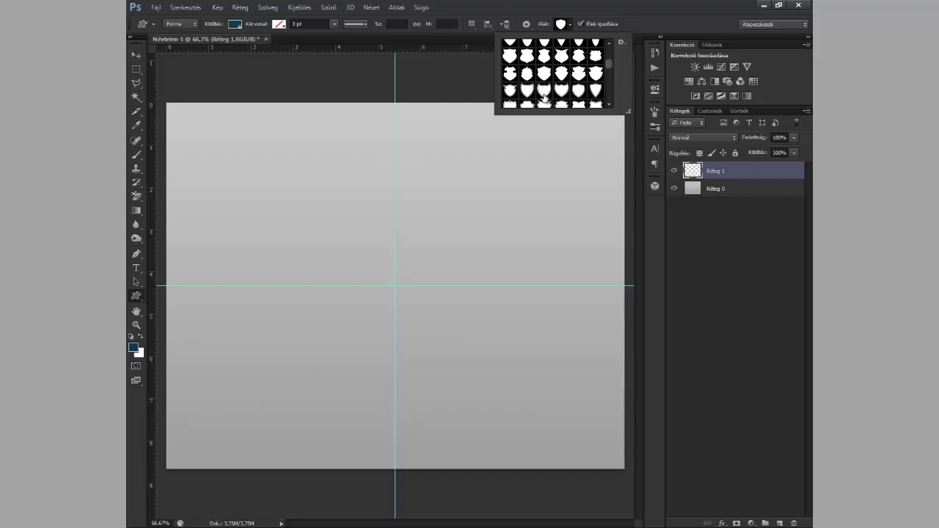
scroll(547, 99, "up", 2)
scroll(558, 96, "up", 2)
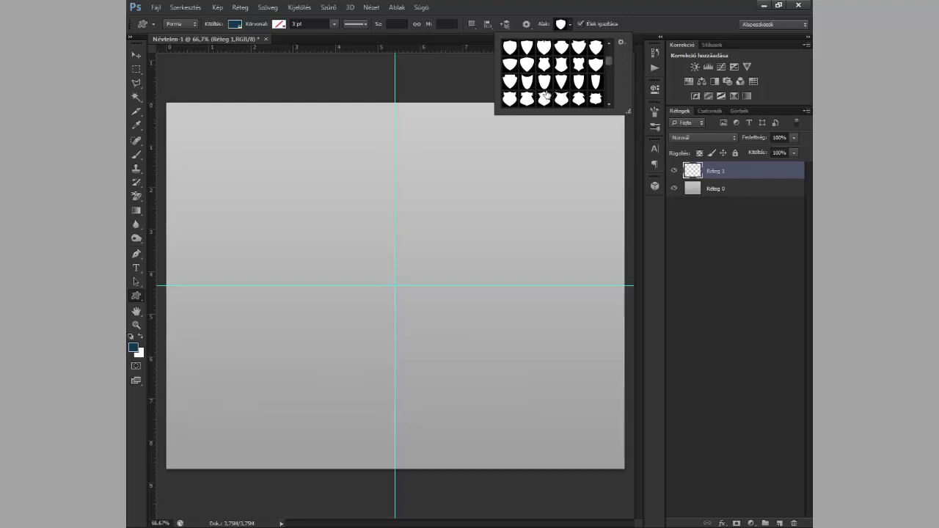
scroll(565, 103, "up", 1)
scroll(565, 103, "up", 1)
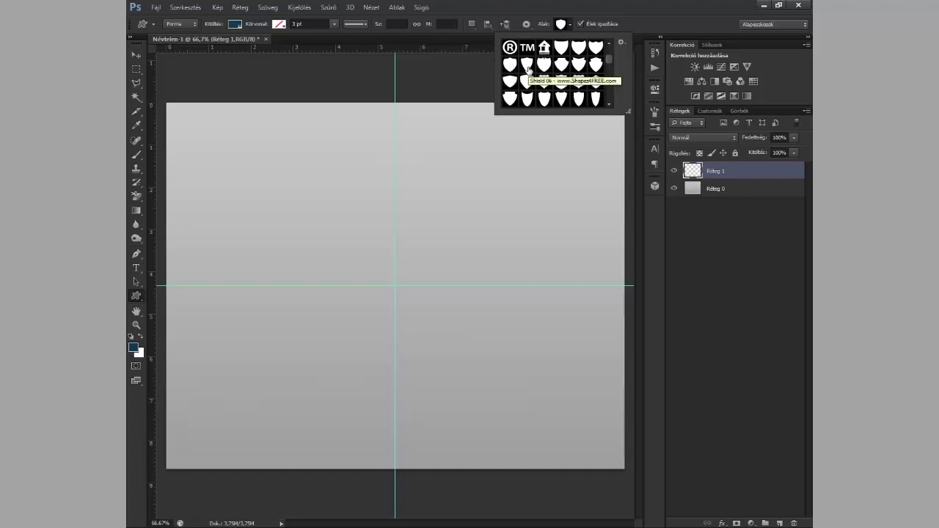
left_click(527, 65)
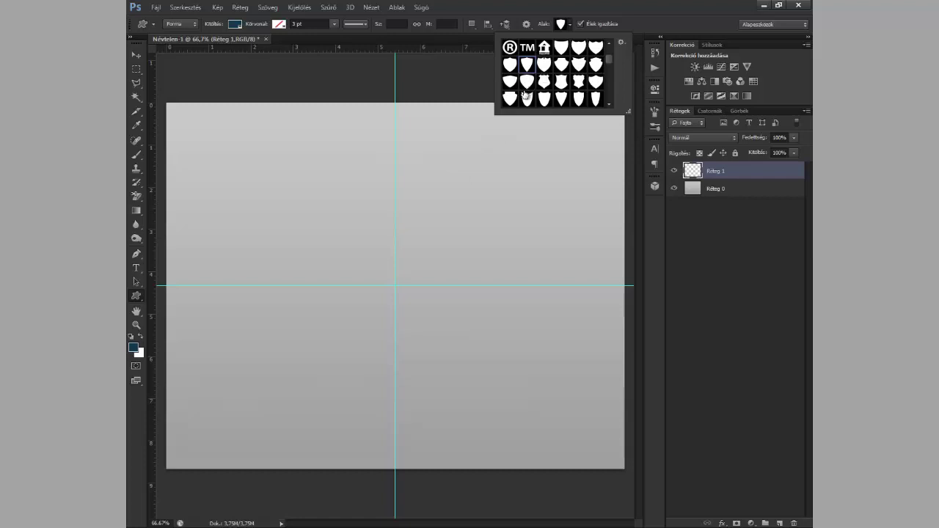
left_click(478, 220)
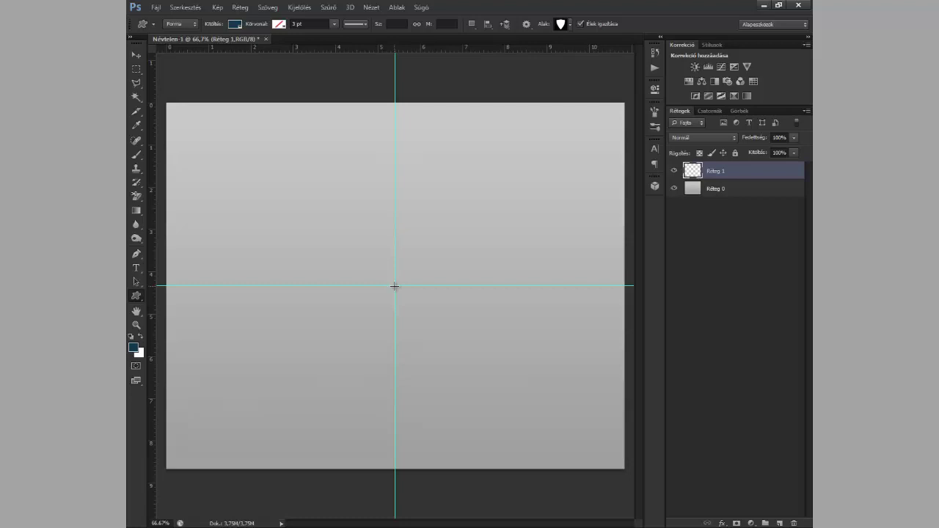
Draw a large dark-blue shield from the guide intersection and duplicate it as Alak 1 másolat
left_click_drag(395, 285, 462, 202)
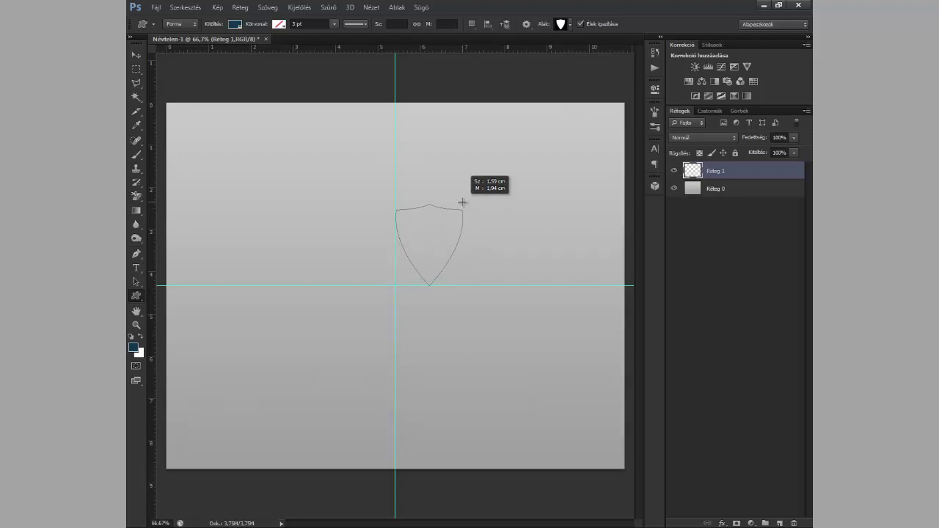
left_click_drag(461, 202, 549, 142)
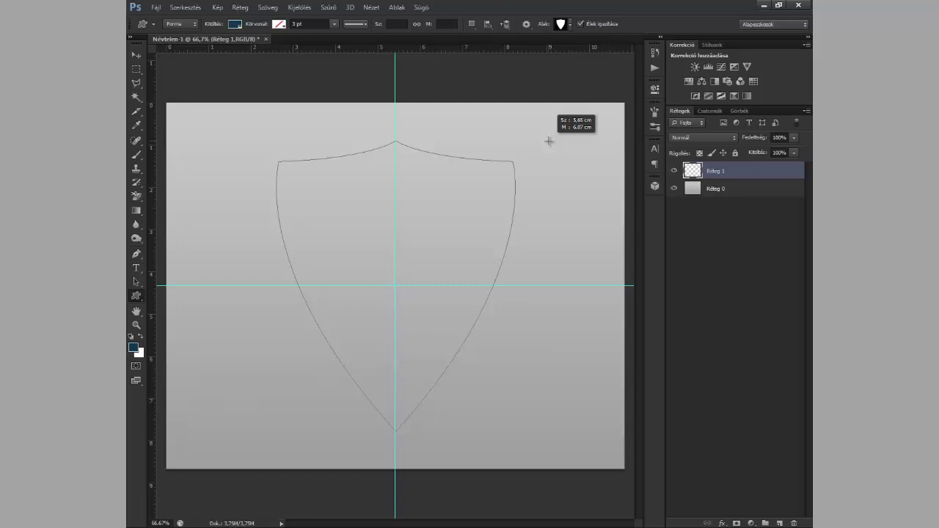
left_click_drag(549, 140, 549, 142)
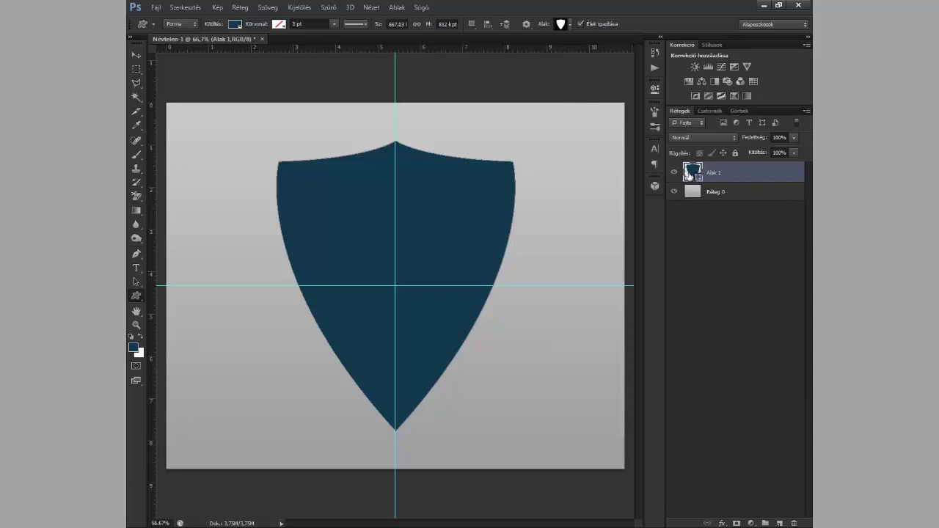
key("ctrl+j")
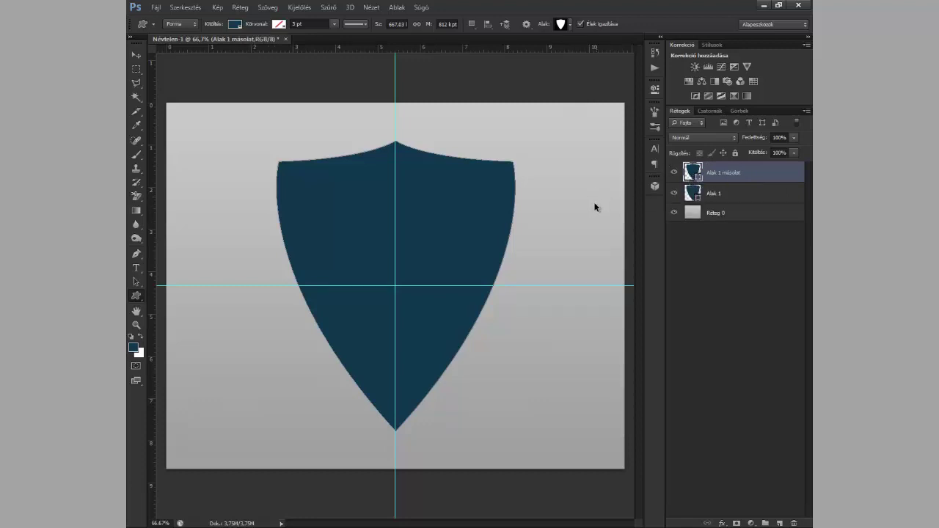
key("ctrl+t")
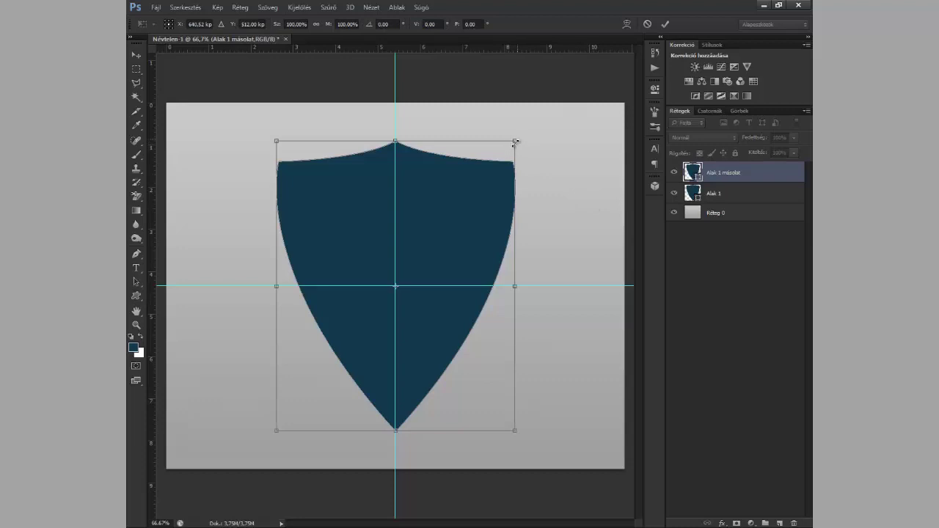
Shrink the copied shield to about 90% and fill it lighter blue #226487
mouse_move(515, 141)
left_mouse_down()
mouse_move(492, 167)
mouse_move(515, 159)
left_mouse_up()
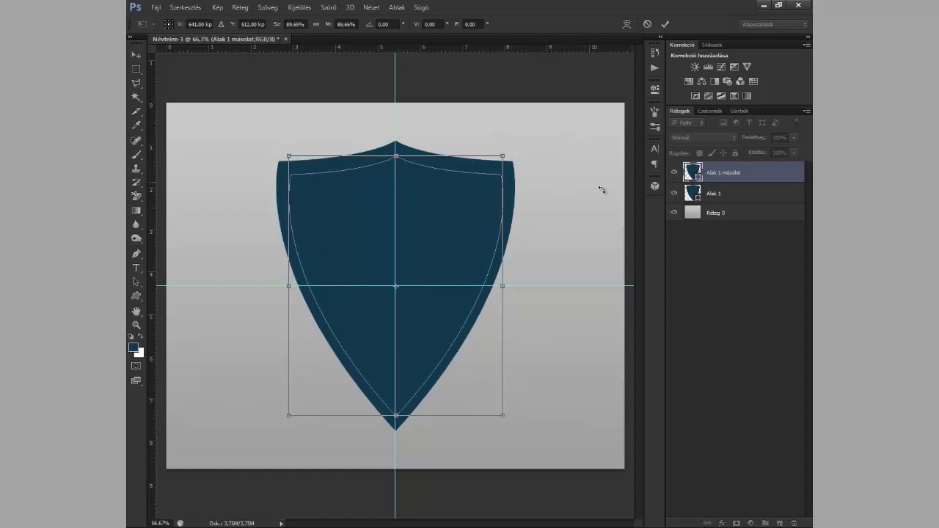
key("Return")
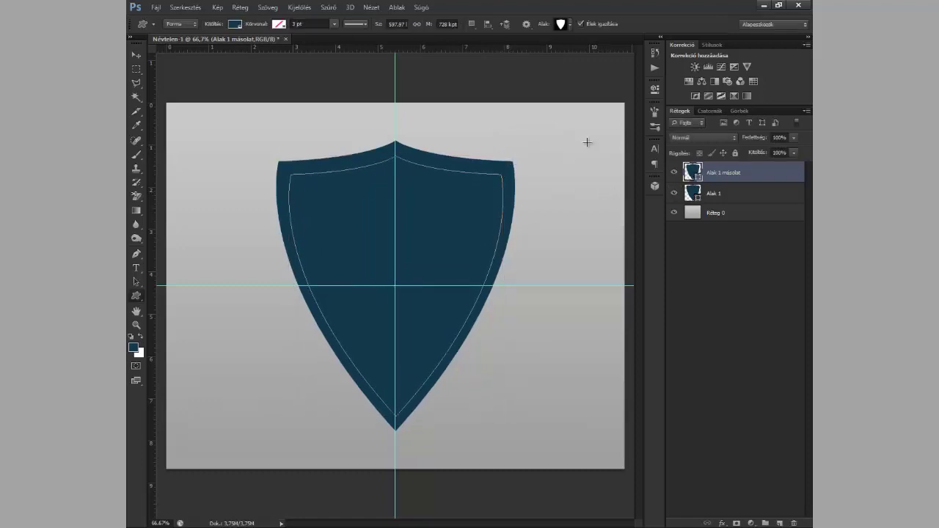
left_click(235, 25)
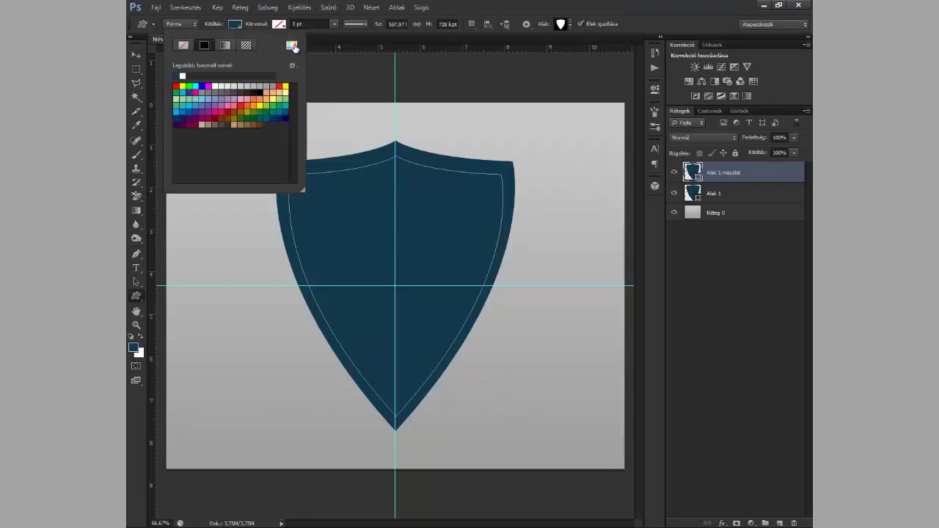
left_click(292, 47)
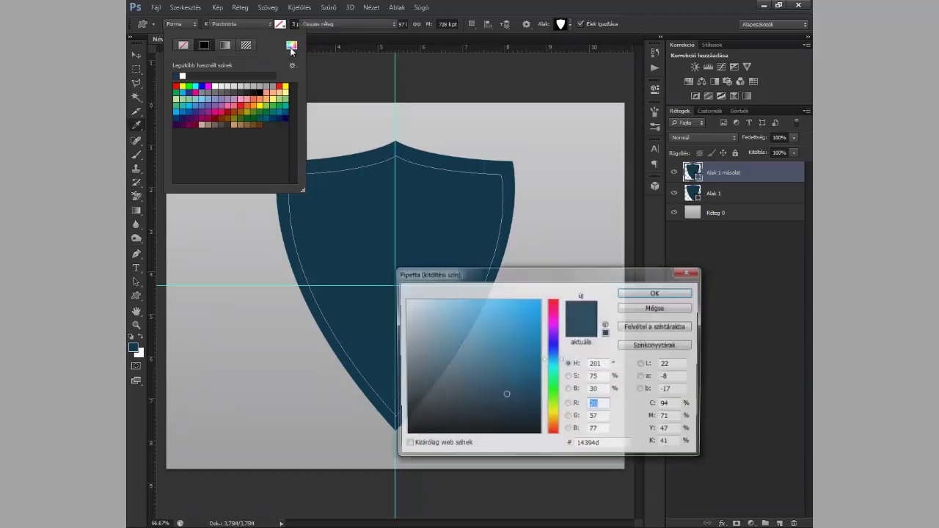
left_click(328, 235)
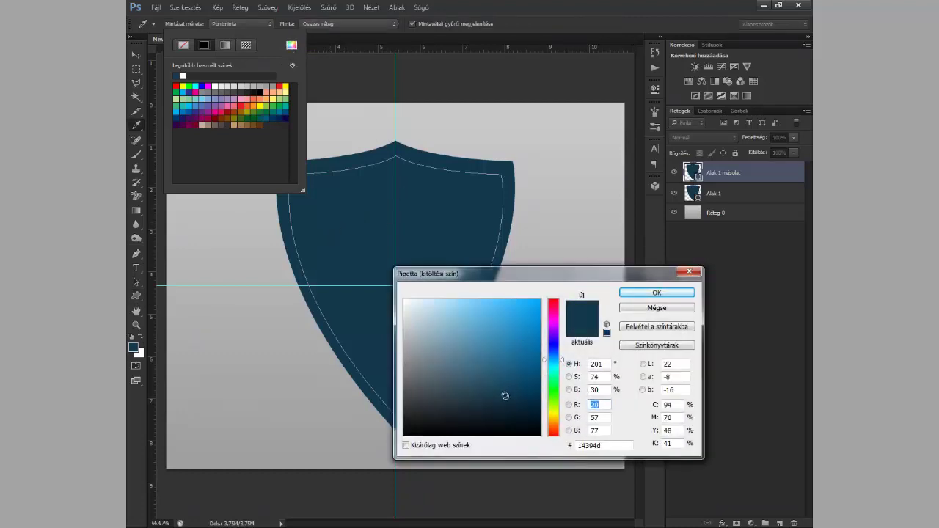
left_click_drag(505, 395, 507, 413)
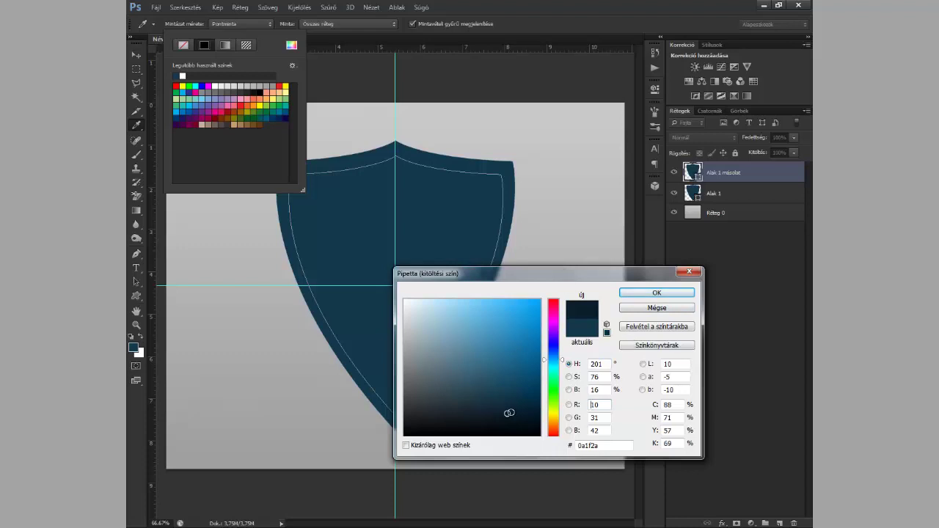
left_click_drag(507, 413, 507, 374)
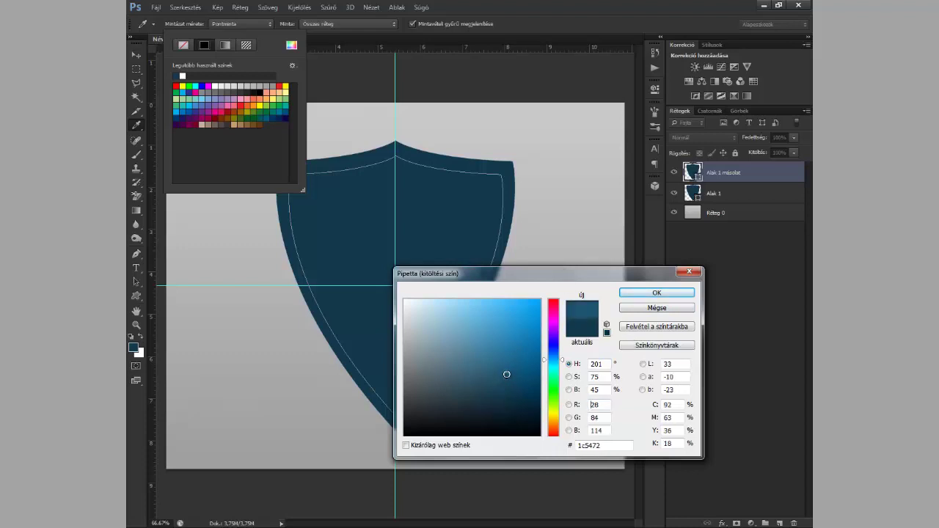
left_click(660, 292)
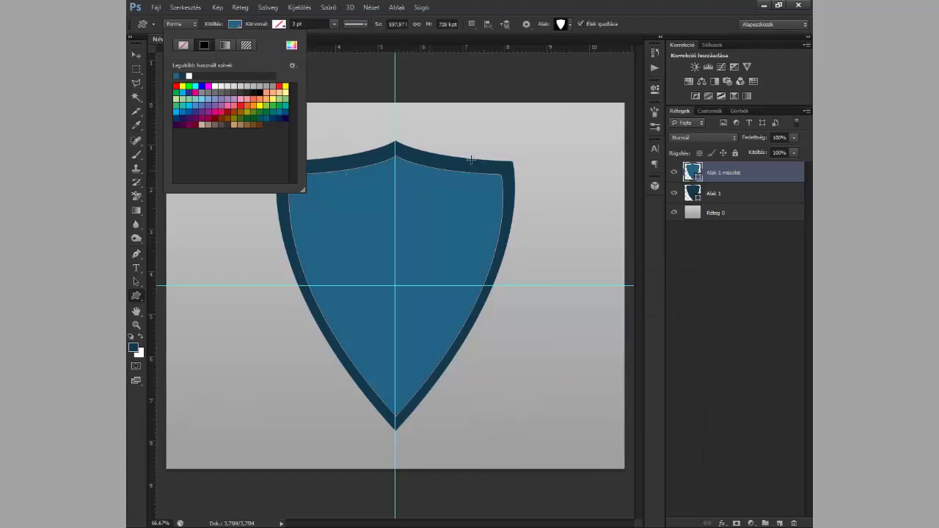
left_click(440, 195)
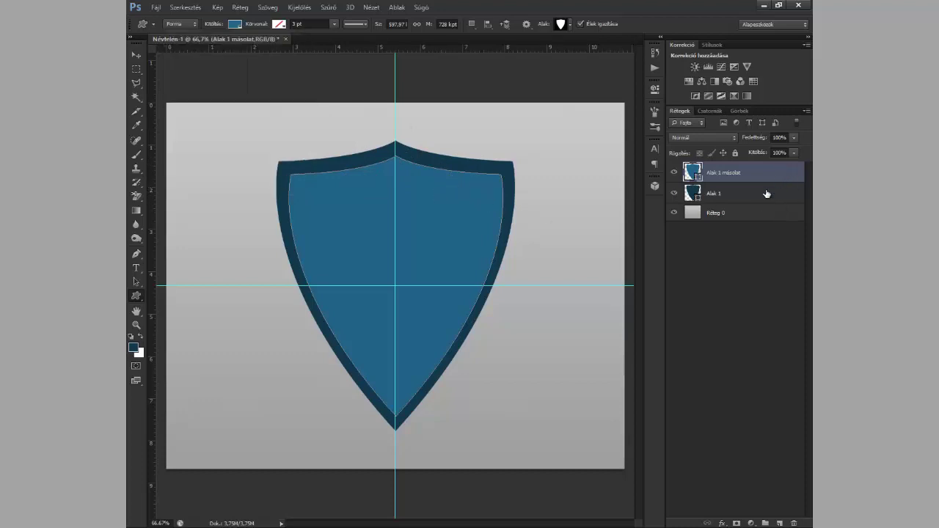
Select the Alak 1 shield layer and preview Bevel and Emboss, then cancel it
left_click(726, 214)
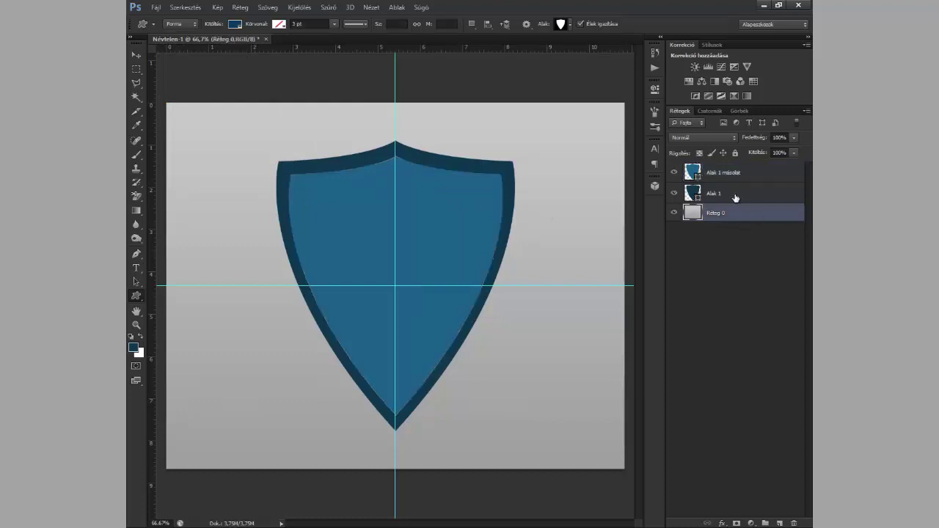
left_click(740, 198)
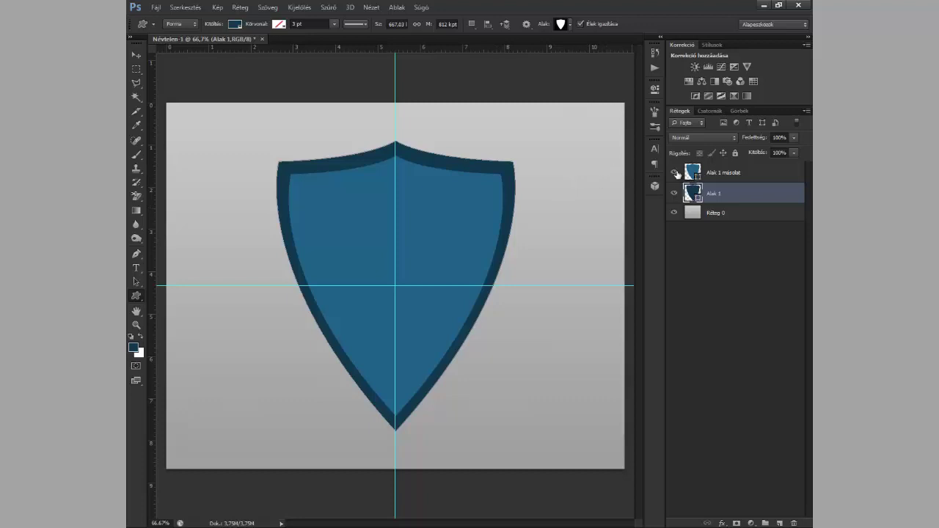
left_click(723, 524)
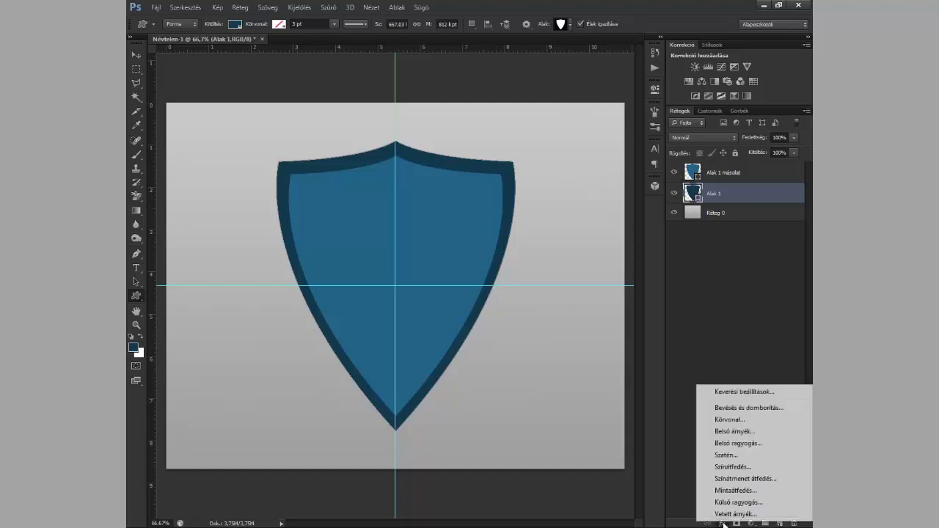
left_click(750, 409)
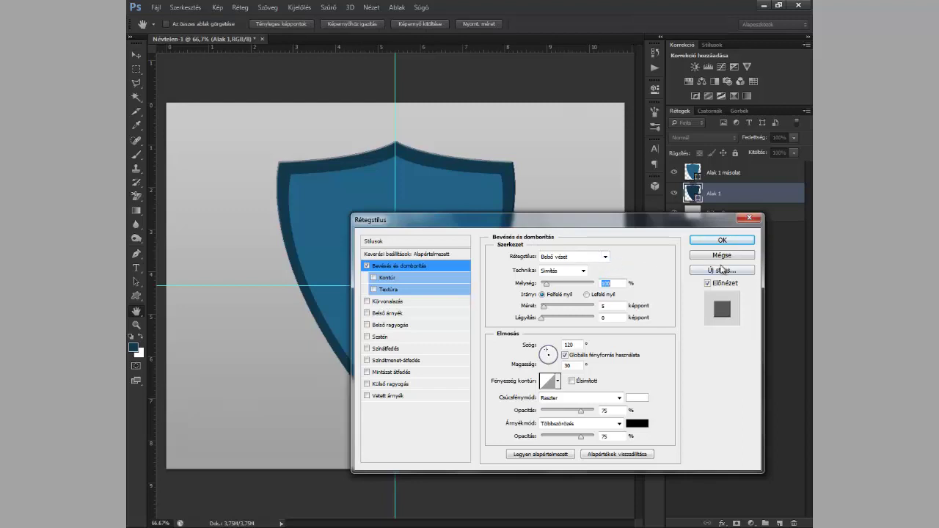
left_click(719, 257)
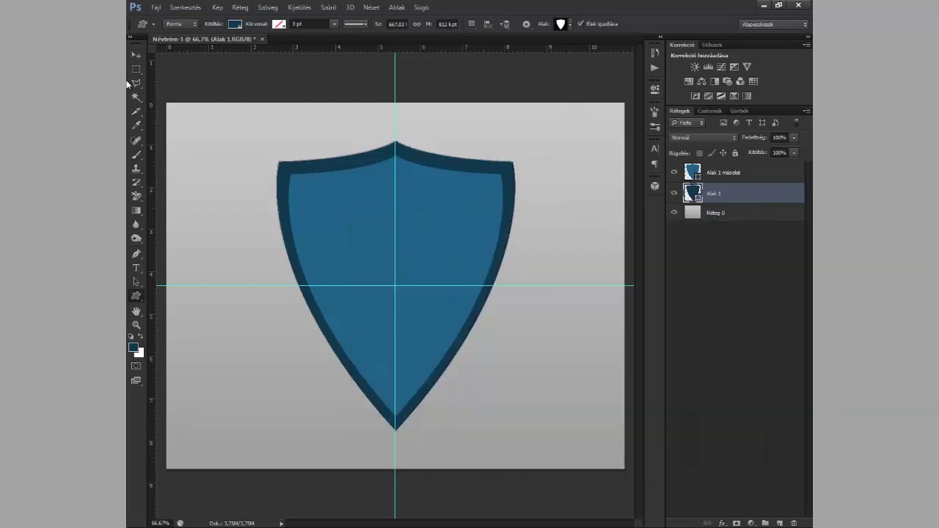
Rasterize the Alak 1 shield layer and duplicate it as Alak 1 másolat
right_click(736, 201)
left_click(630, 195)
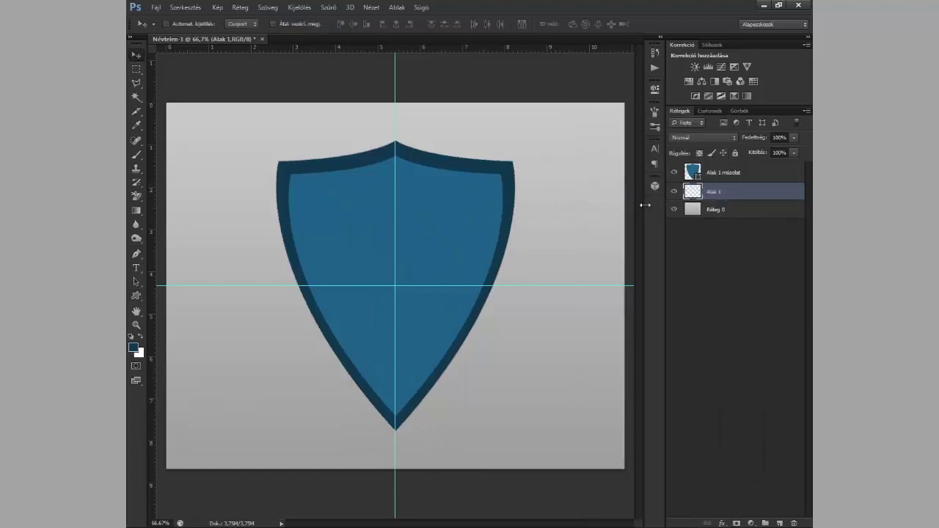
key("ctrl+j")
right_click(741, 194)
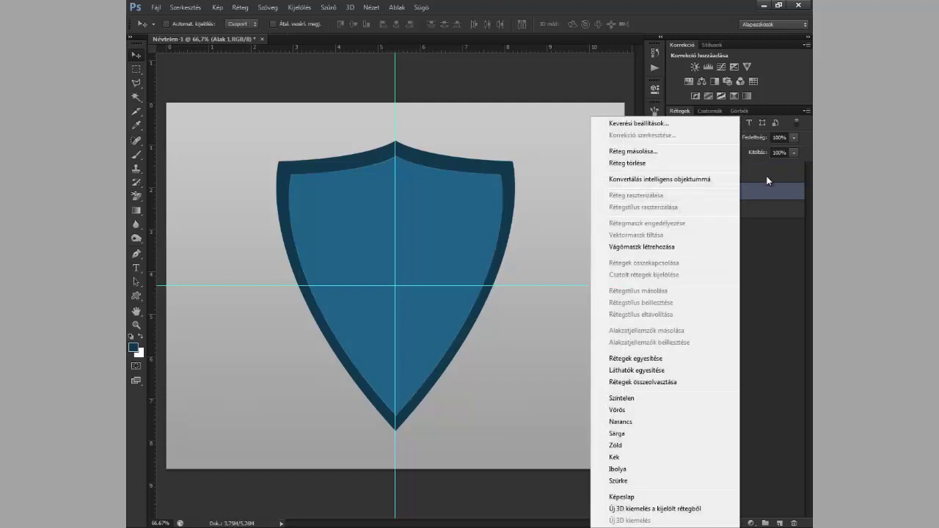
left_click(763, 181)
Rasterize Alak 1 másolat, then reselect Alak 1 and bring up its layer effects list
right_click(754, 170)
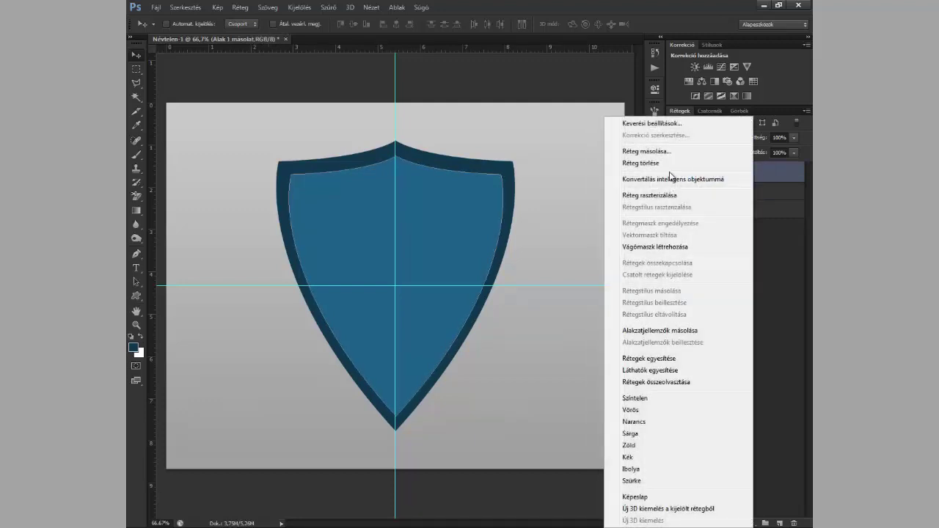
left_click(649, 195)
left_click(716, 188)
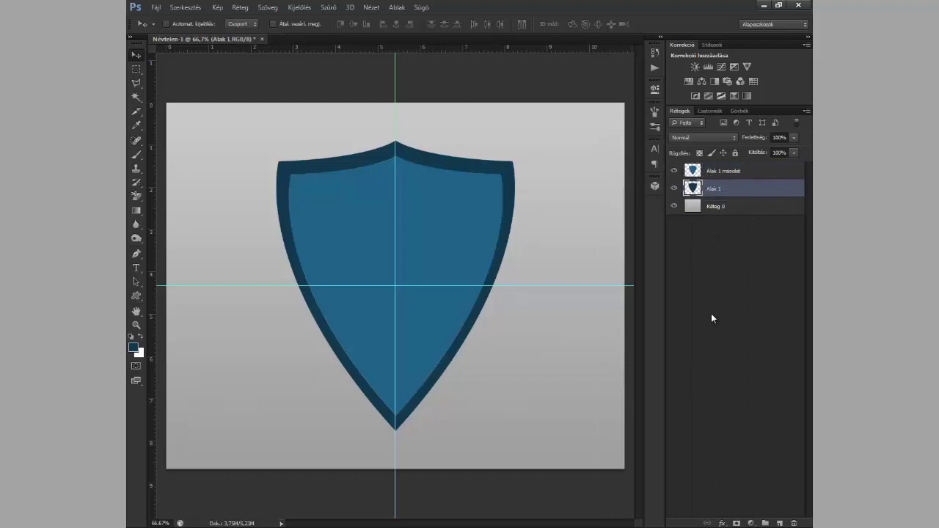
left_click(723, 523)
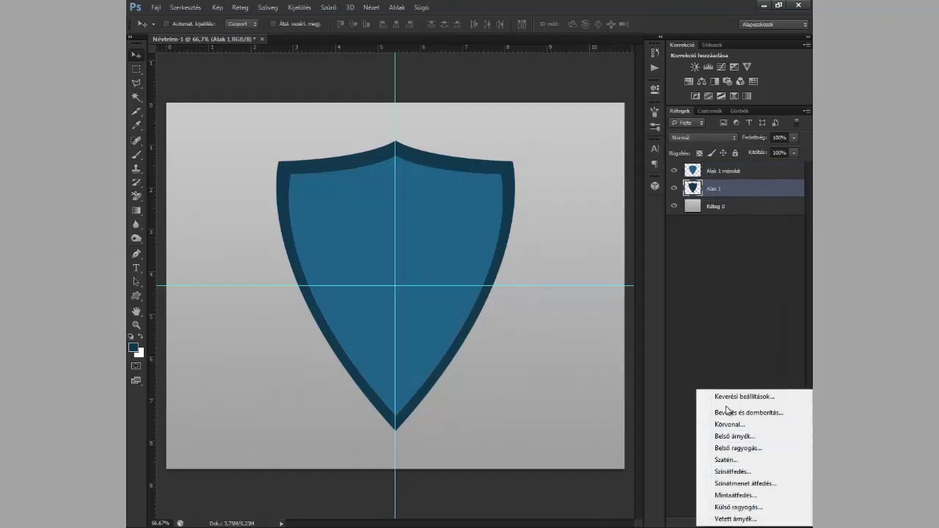
Give Alak 1 an Inner Bevel, trying Chisel Hard and Chisel Soft before settling on Smooth
left_click(723, 411)
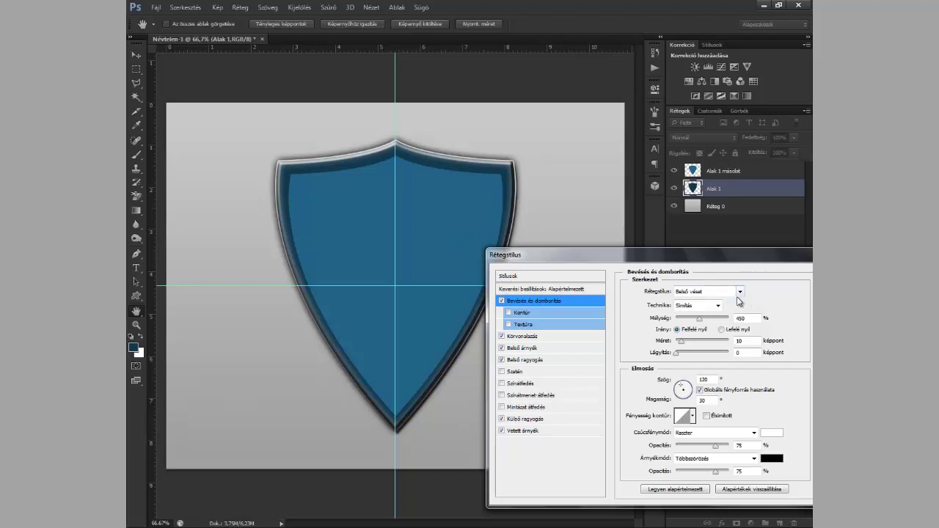
left_click(740, 292)
left_click(742, 298)
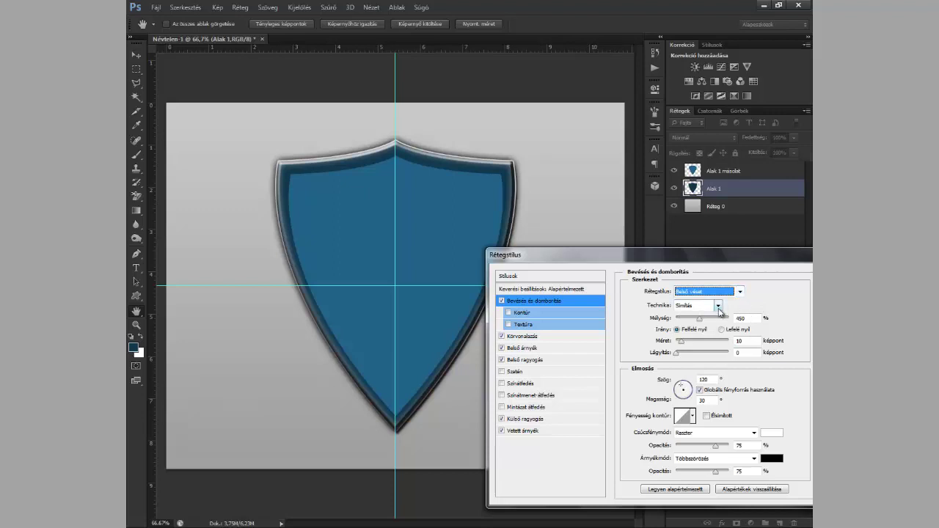
left_click(719, 306)
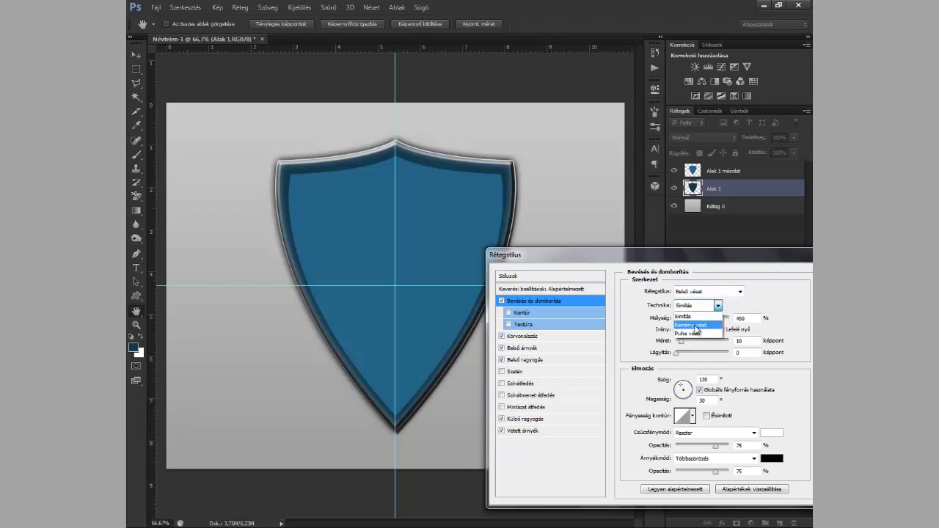
left_click(695, 327)
left_click(718, 306)
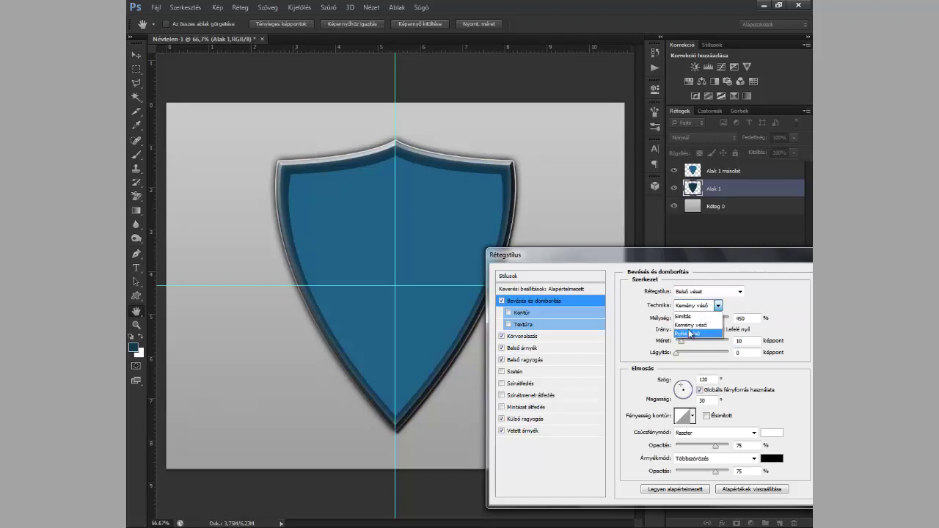
left_click(690, 334)
left_click(717, 305)
left_click(696, 316)
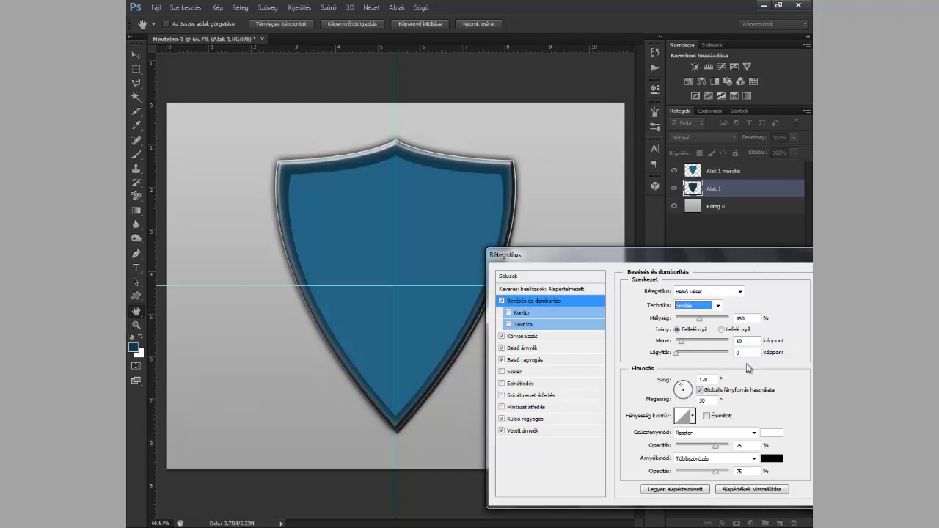
Switch the shield's stroke fill type from colour to Gradient
left_click(541, 338)
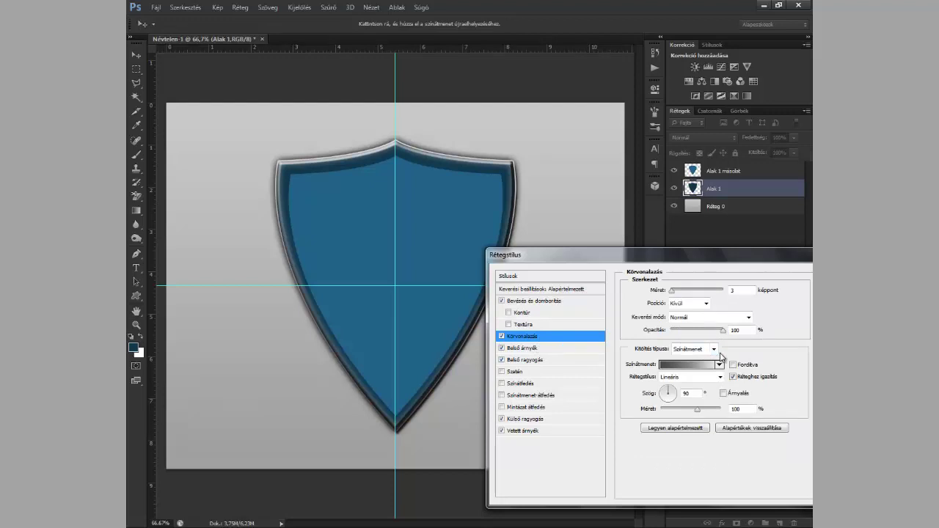
left_click(715, 350)
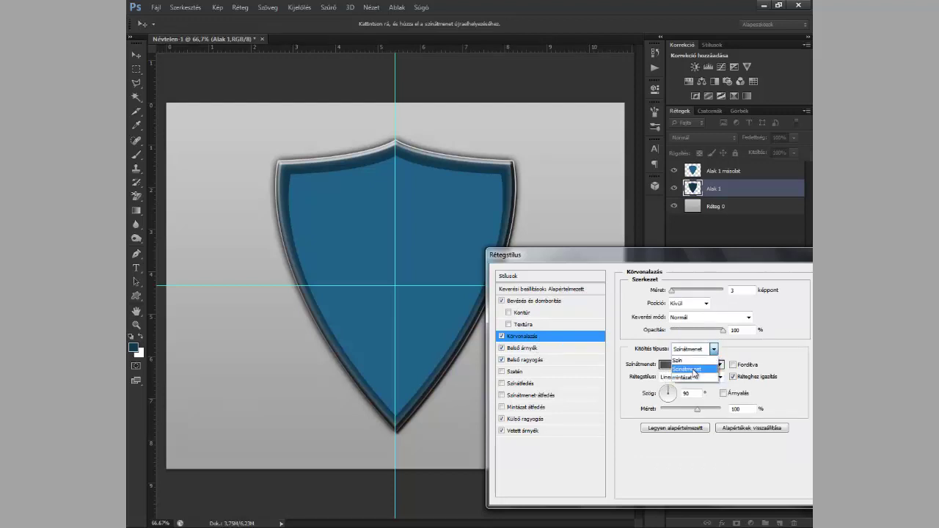
left_click(695, 370)
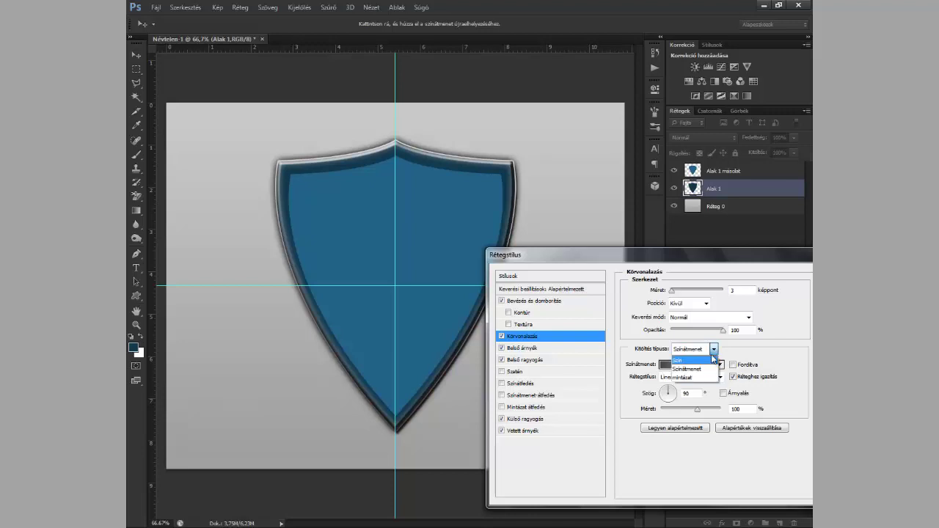
left_click(682, 367)
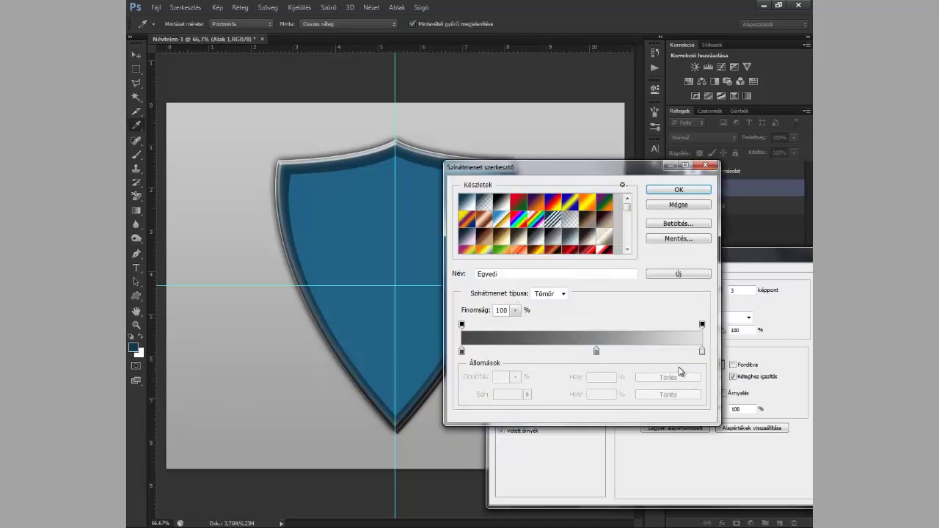
Set the stroke gradient stops to 454545, 898989 and e3e3e3 and apply it
double_click(461, 351)
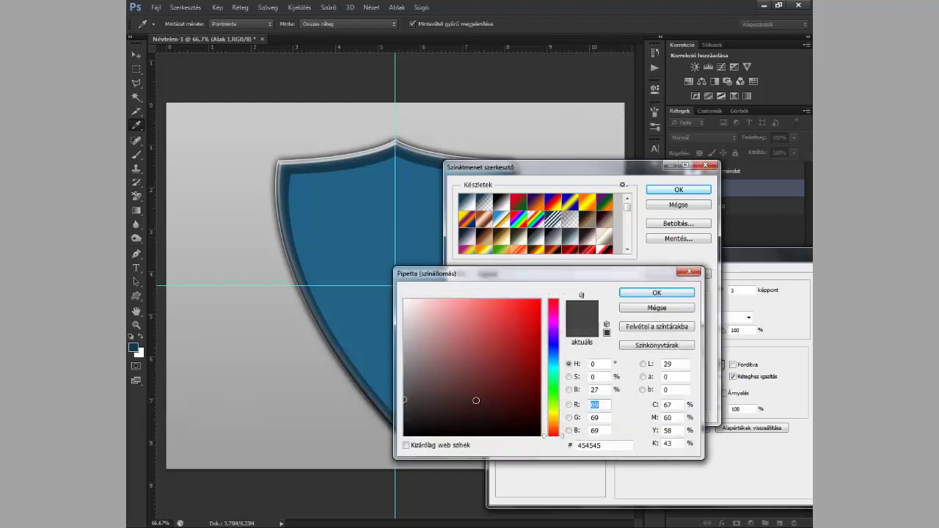
left_click(657, 293)
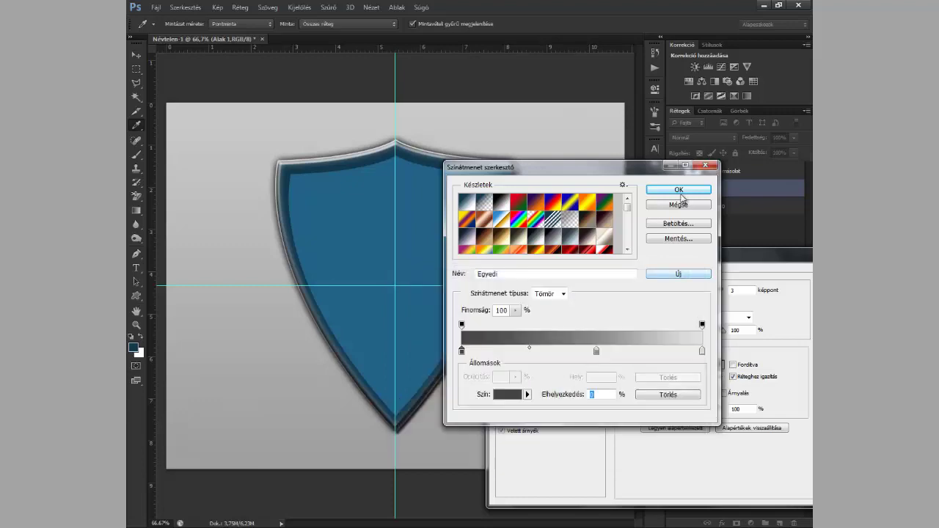
left_click(680, 191)
left_click(677, 361)
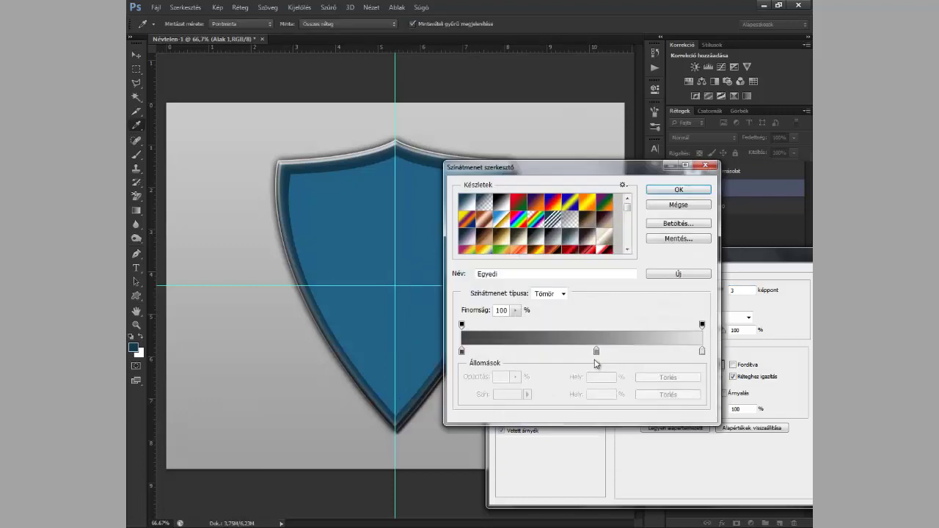
double_click(596, 352)
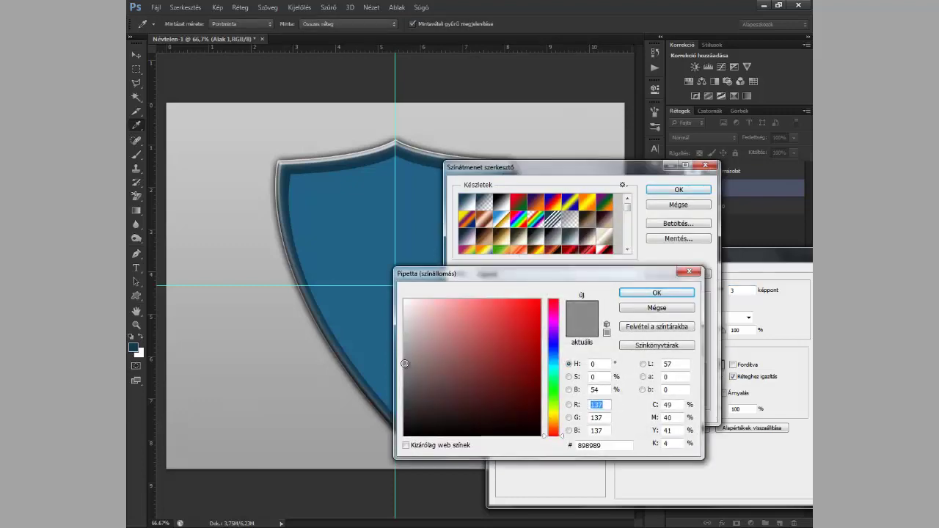
left_click(667, 295)
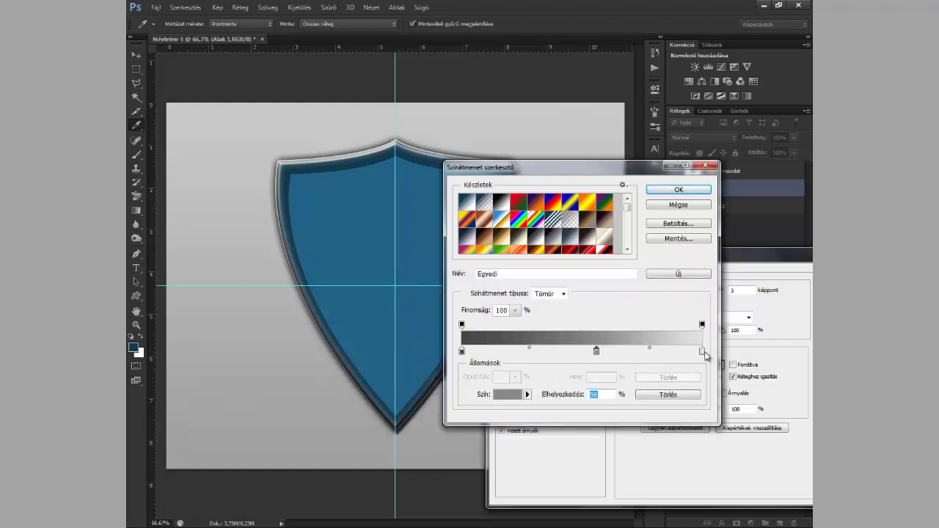
double_click(703, 352)
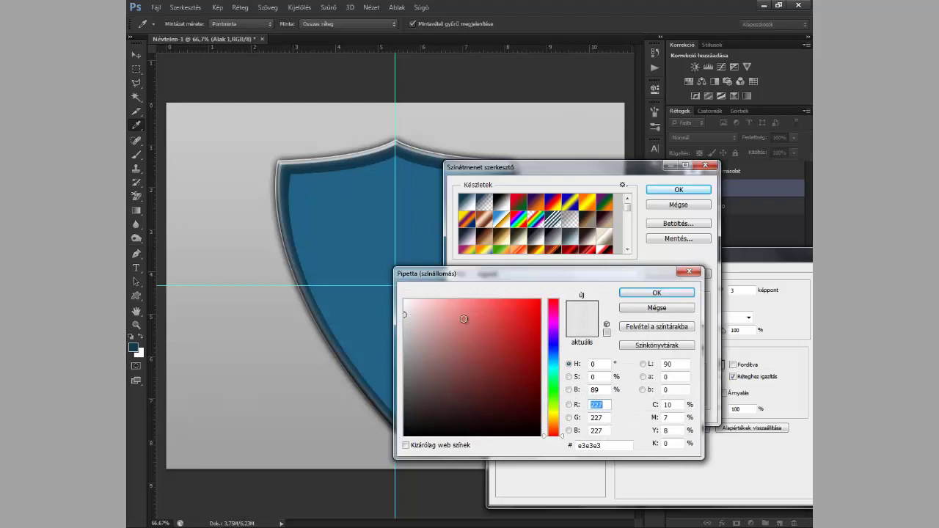
left_click(621, 294)
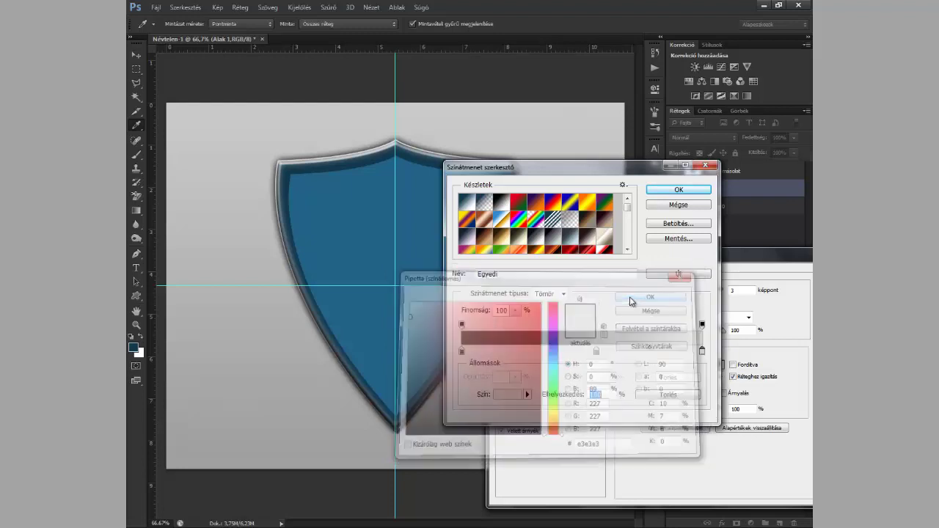
left_click(679, 191)
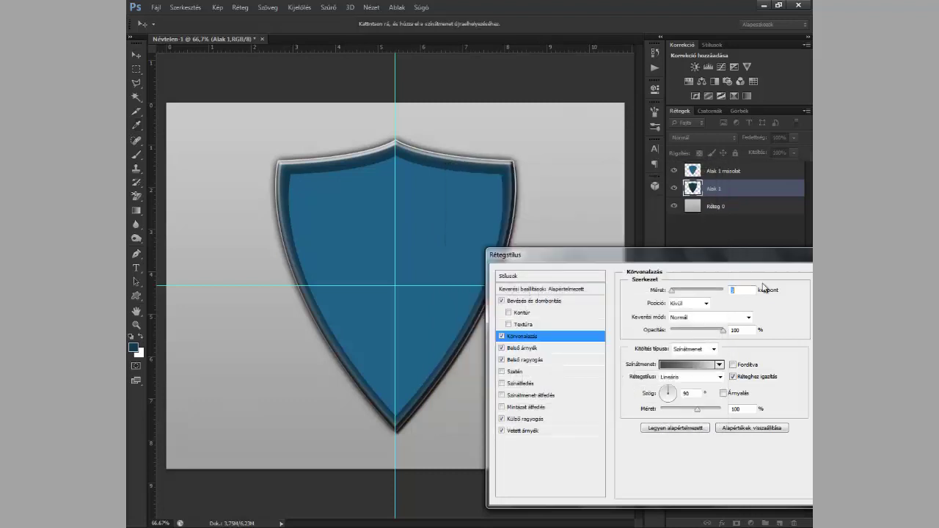
Enable Inner Shadow and set the Inner Glow to adadad, Normal mode, 25 px size
left_click(513, 352)
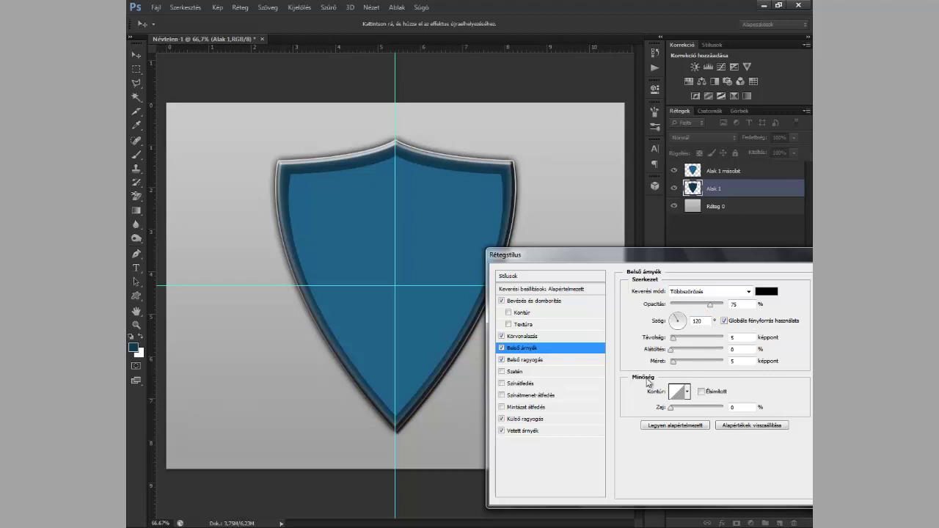
left_click(528, 361)
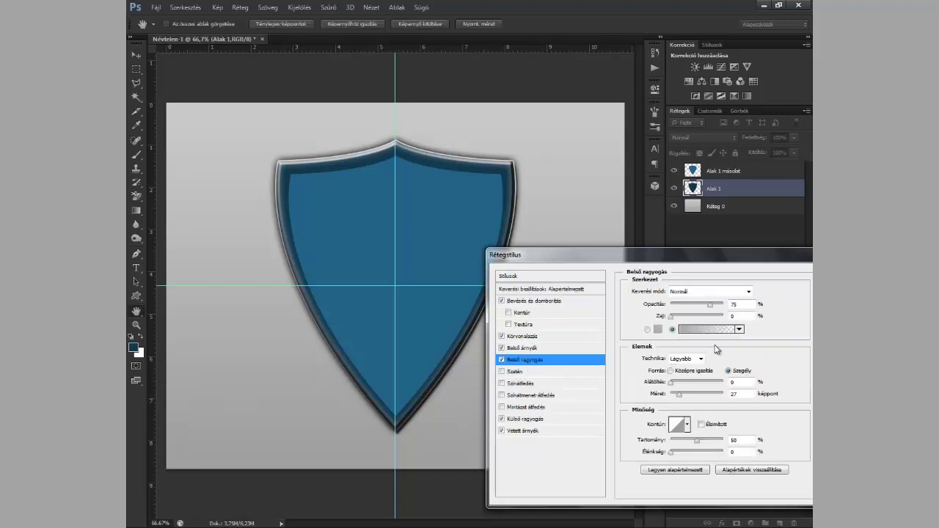
left_click(658, 329)
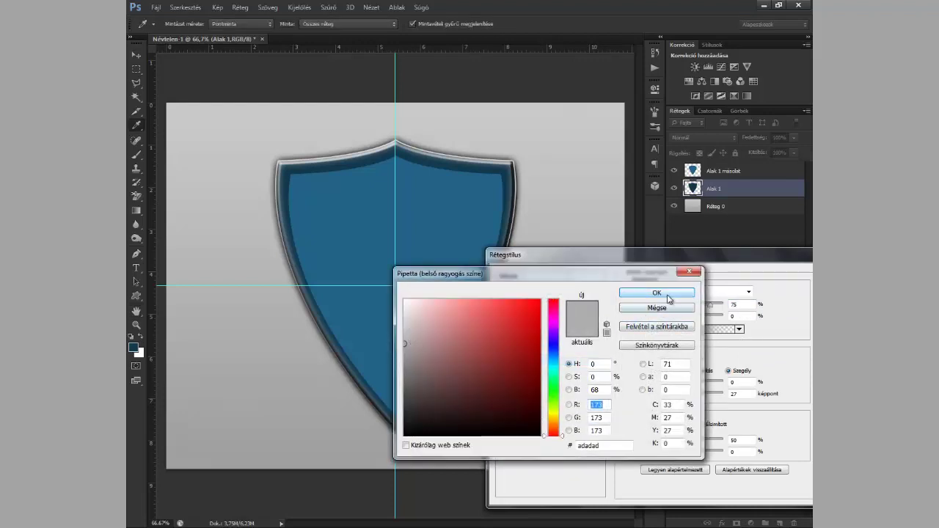
left_click(658, 293)
left_click(748, 291)
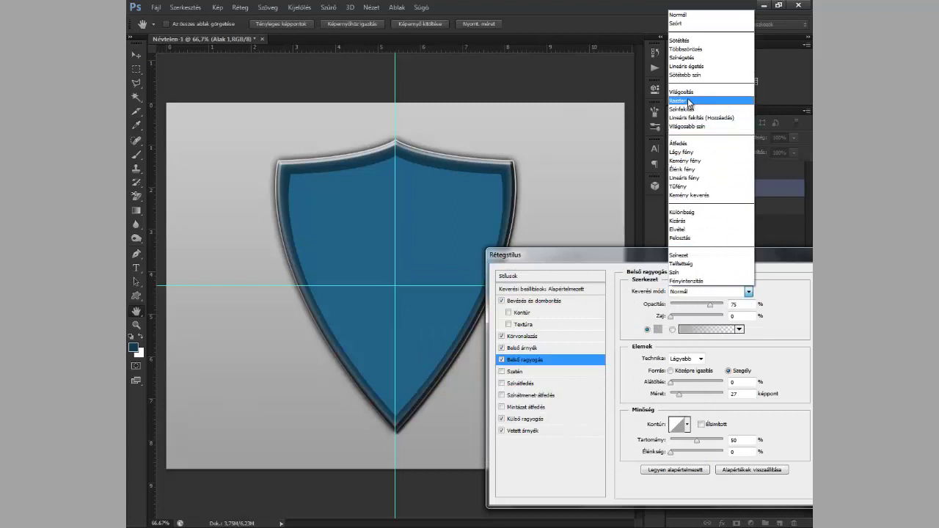
left_click(682, 16)
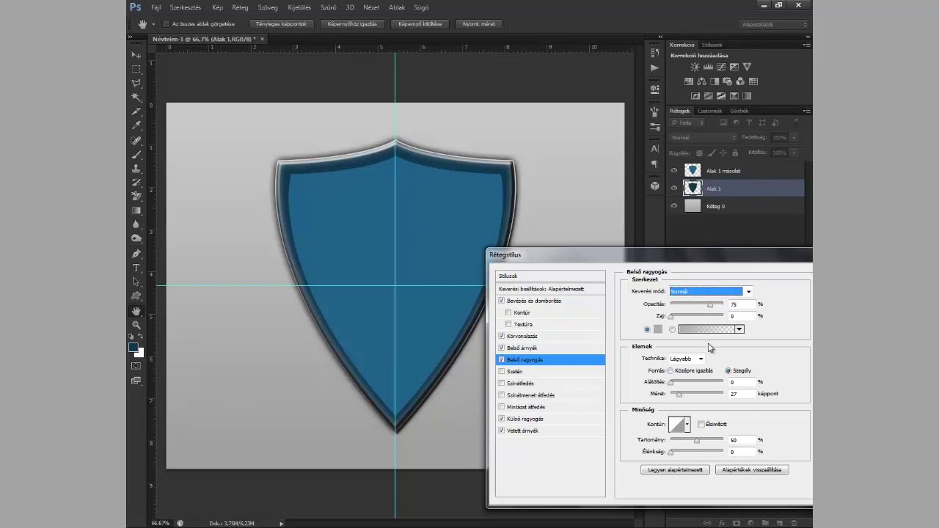
left_click(739, 395)
type("25")
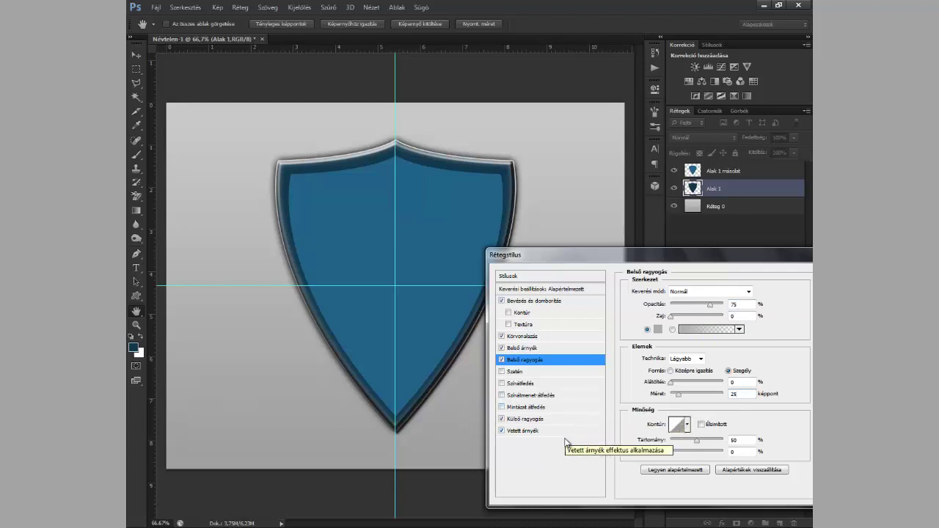
left_click(527, 423)
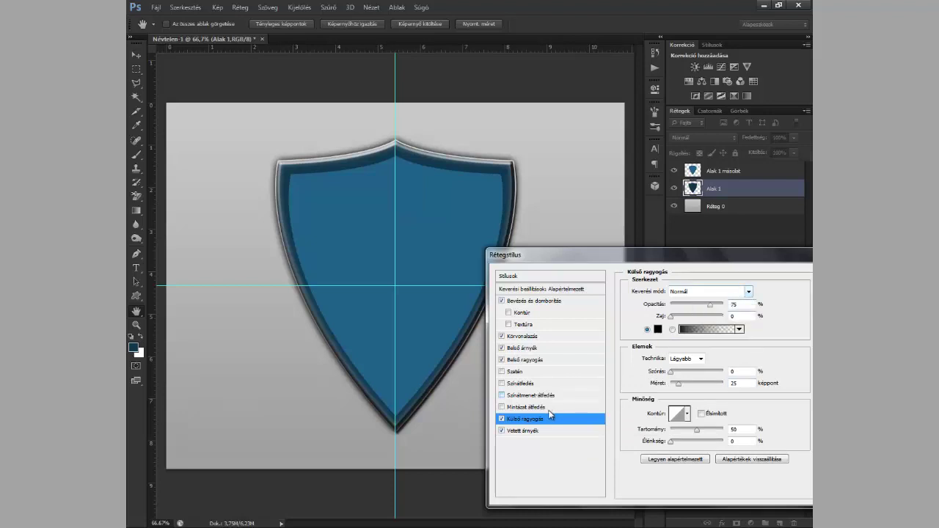
Add a 75% opacity drop shadow at 10 px distance, 5 px size, and apply all styles
left_click(519, 433)
left_click(521, 423)
left_click(524, 432)
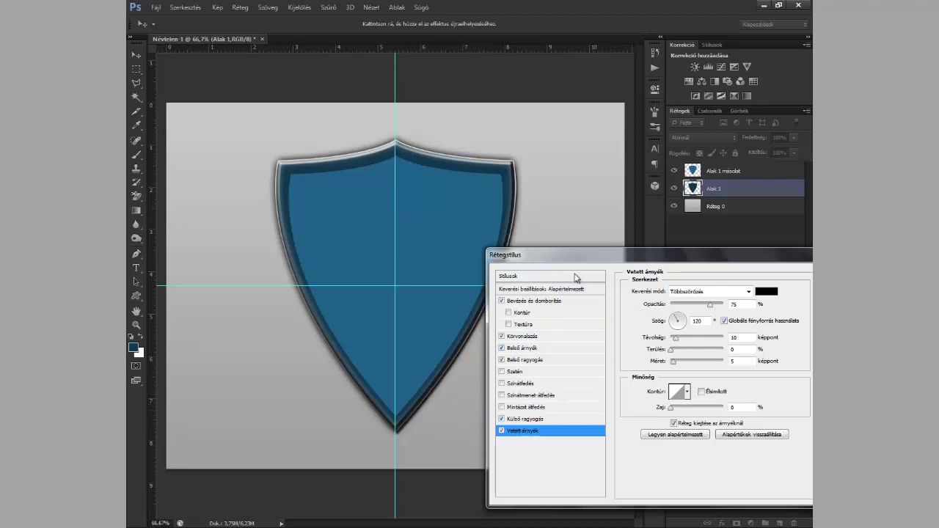
left_click_drag(584, 261, 333, 257)
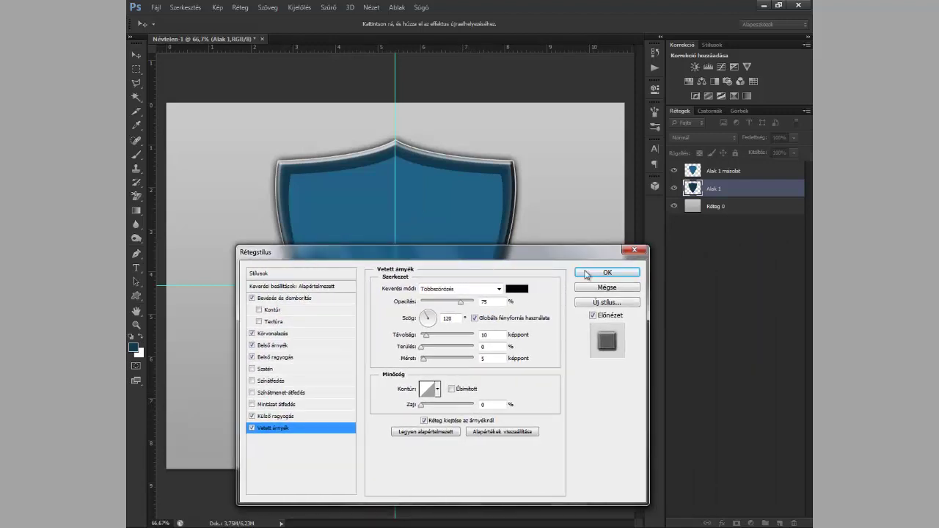
left_click(598, 276)
left_click(598, 277)
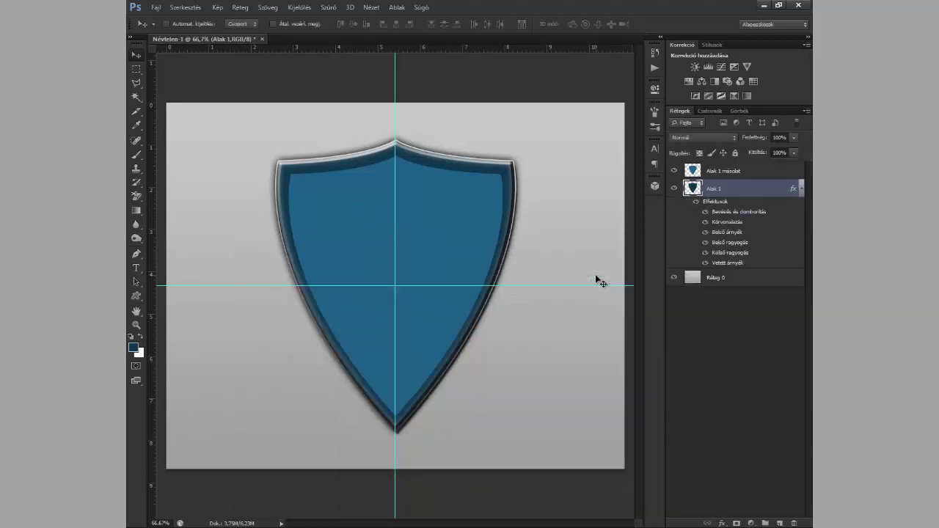
Give the Alak 1 másolat shield copy an Outer Bevel and Emboss effect
key("alt+bracketright")
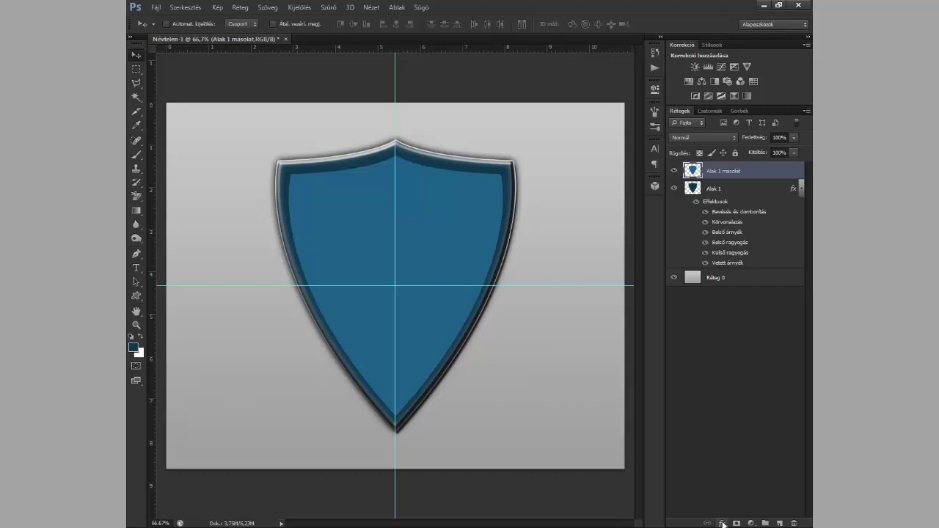
left_click(722, 523)
left_click(749, 403)
left_click_drag(440, 245, 671, 214)
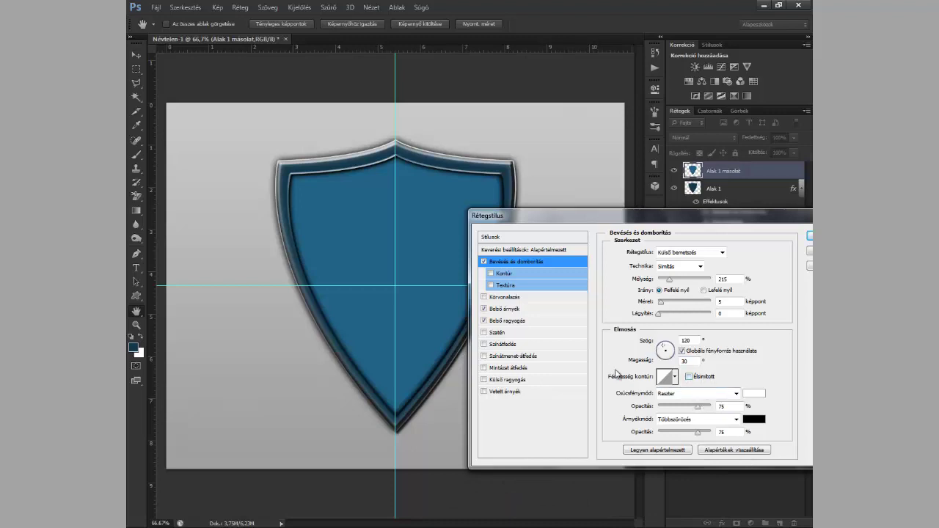
left_click(723, 254)
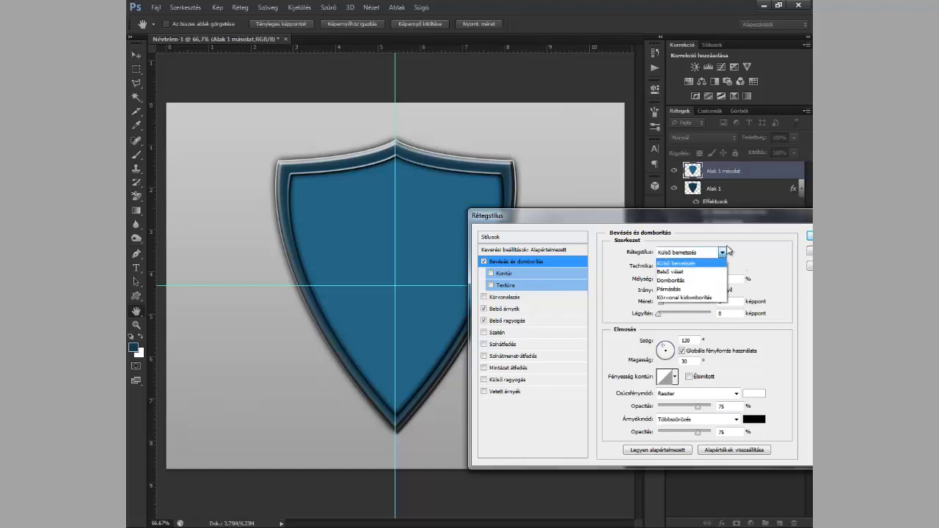
left_click(725, 254)
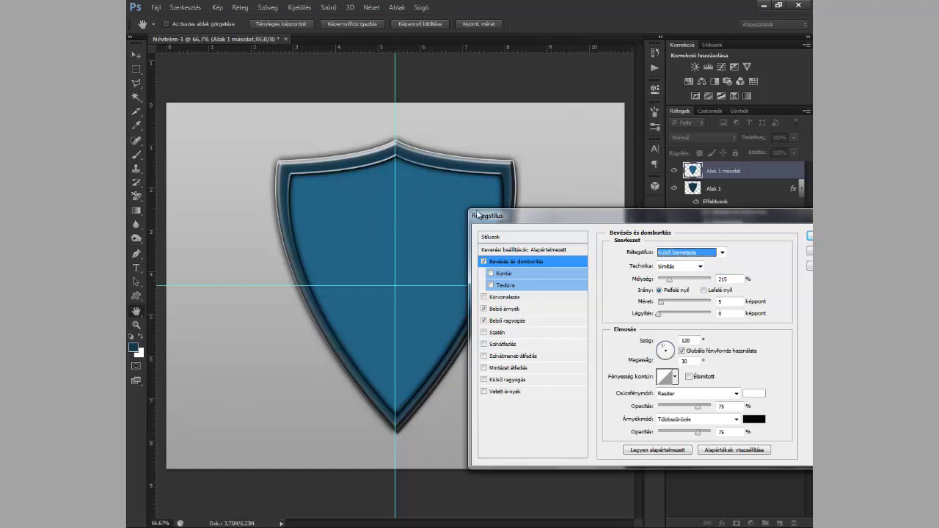
Enable Inner Shadow and a Normal-mode 20 px Inner Glow on the copy, then apply
left_click(516, 310)
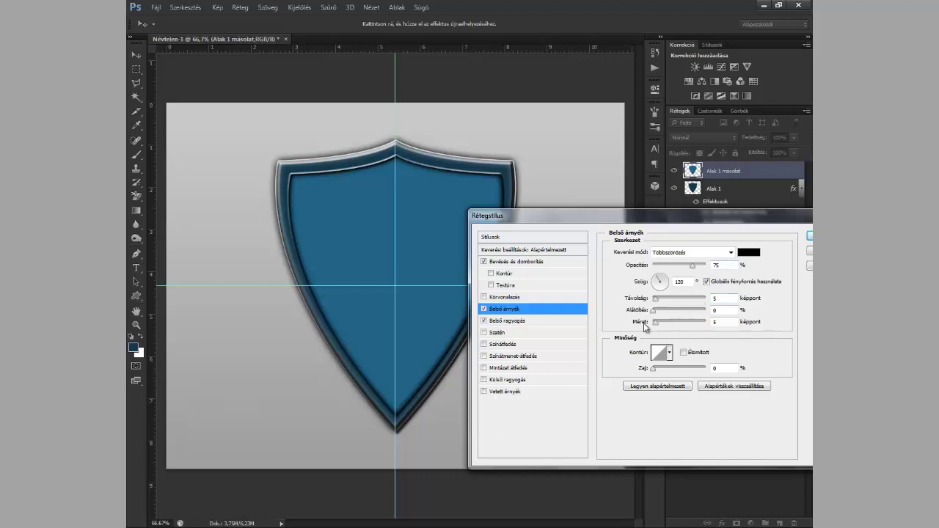
left_click(502, 321)
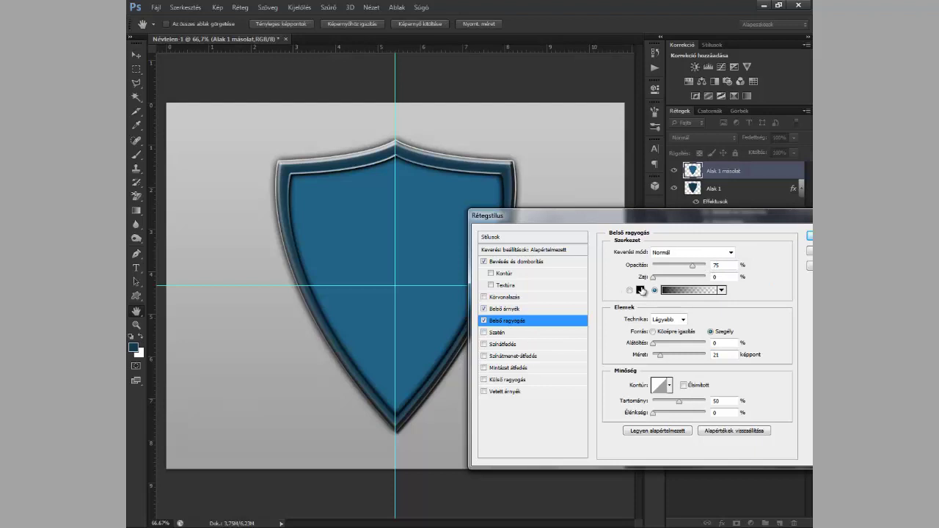
key("Tab")
left_click(731, 253)
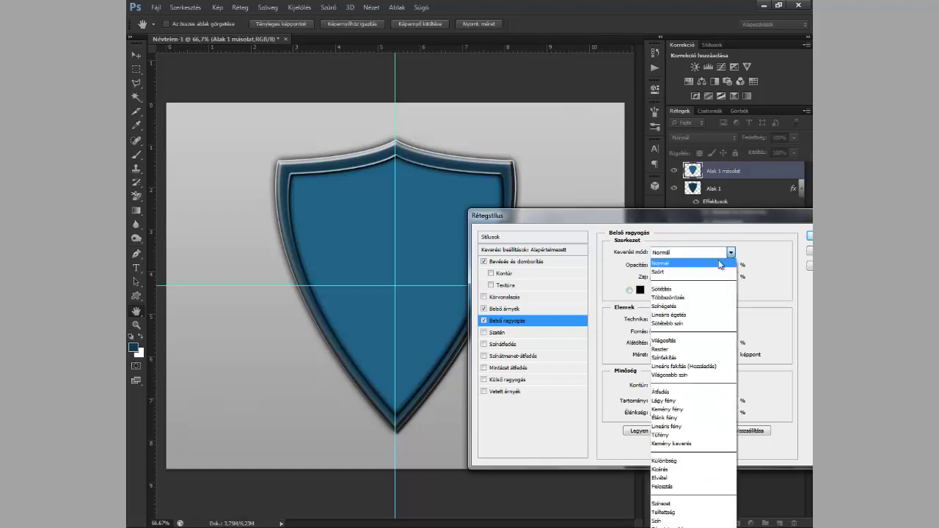
left_click(732, 252)
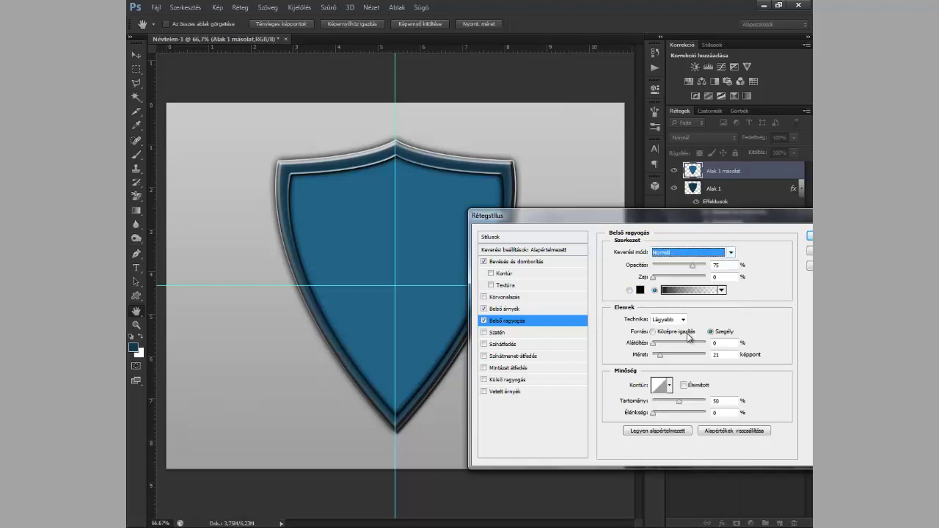
left_click(729, 356)
key("BackSpace")
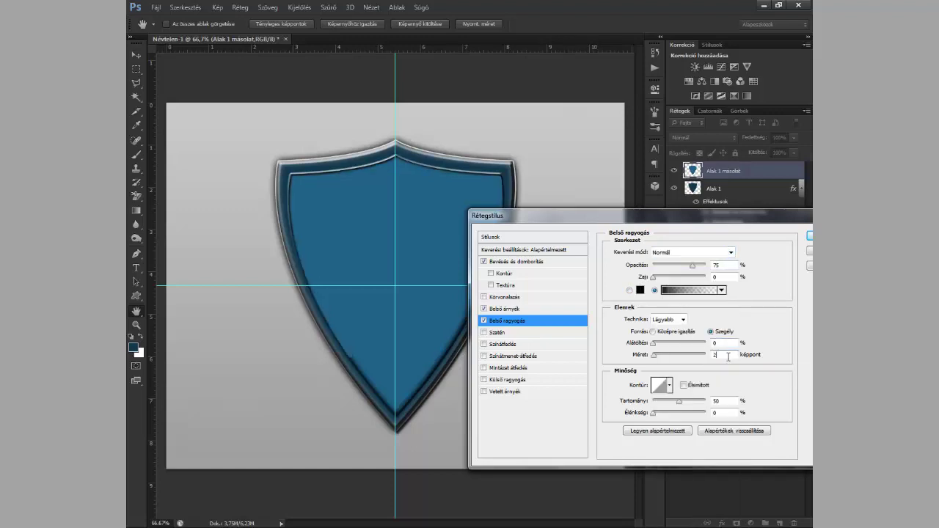
type("0")
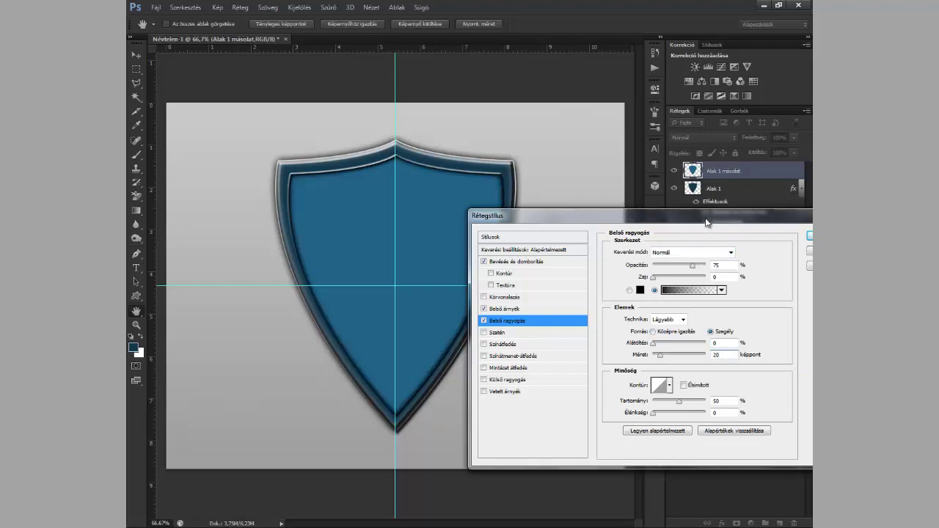
mouse_move(703, 224)
left_mouse_down()
mouse_move(633, 220)
mouse_move(559, 175)
left_mouse_up()
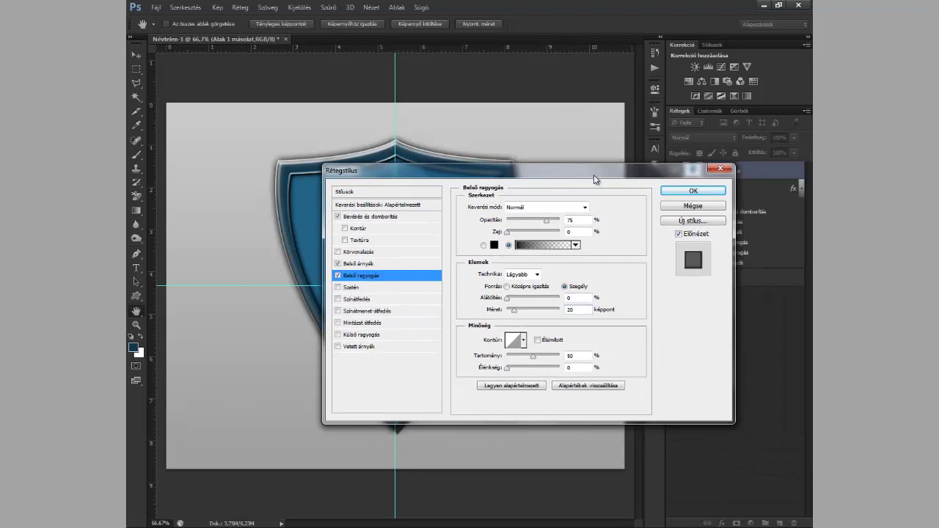
left_click(691, 191)
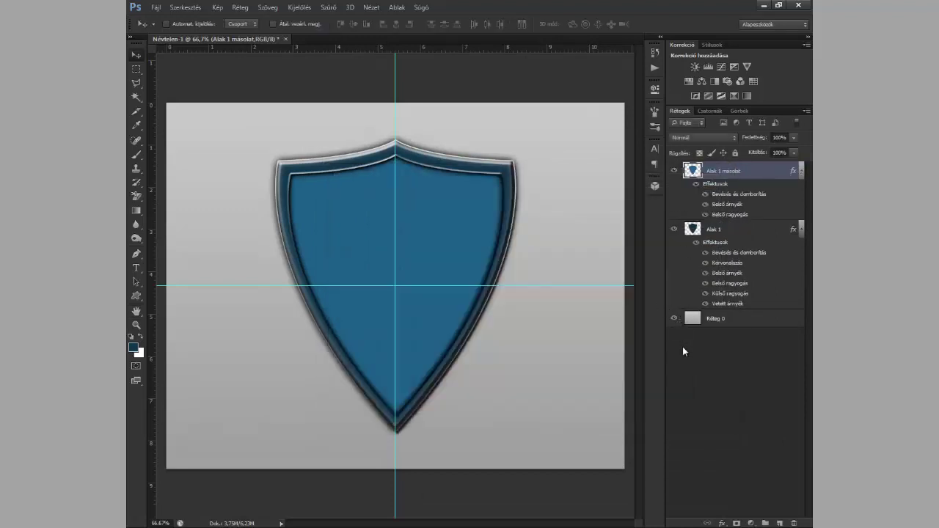
Make white the foreground colour via the Brush tool, deleting the temporary empty layer
left_click(779, 523)
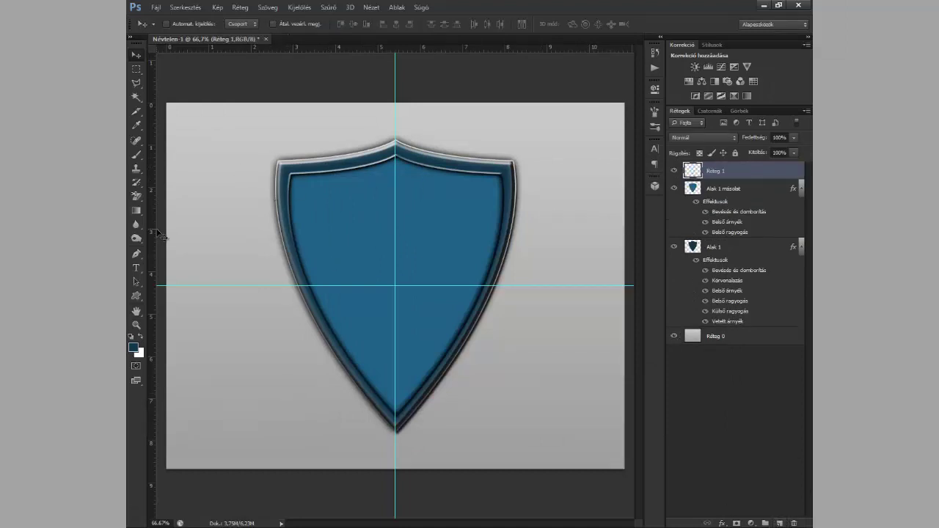
left_click(136, 154)
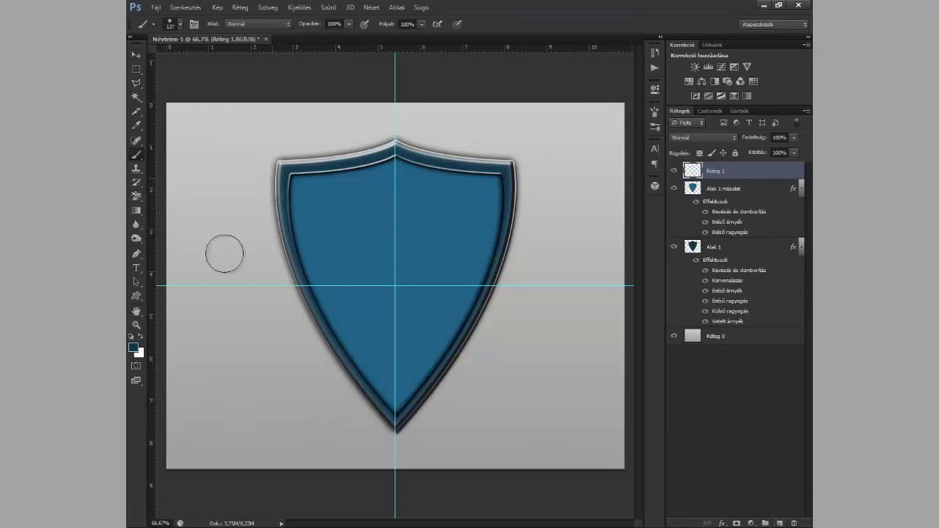
left_click(140, 337)
key("Delete")
key("l")
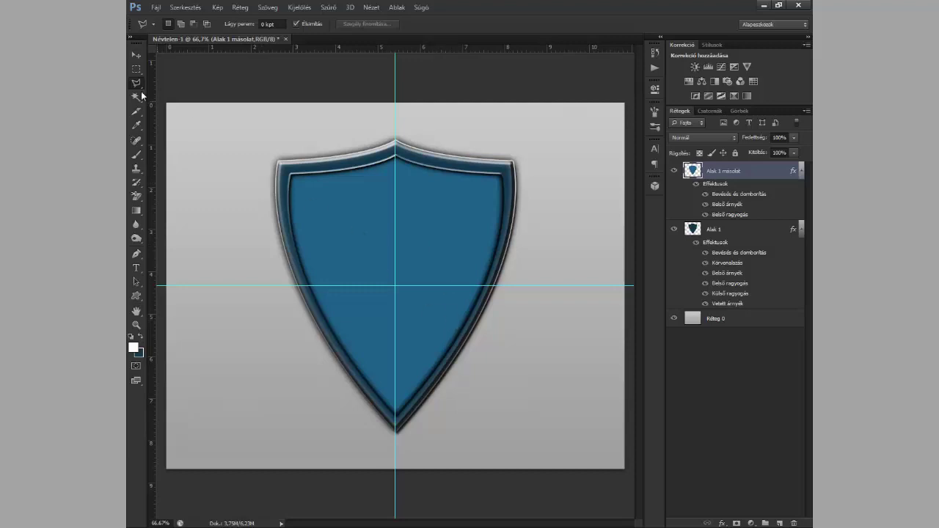
With the Move tool, drag both the vertical and horizontal guides off the canvas
key("v")
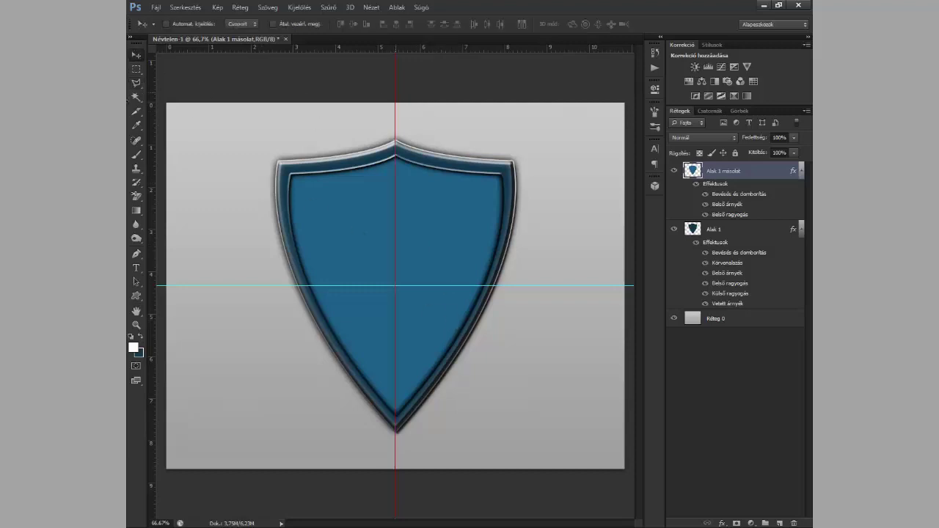
left_click_drag(394, 92, 150, 108)
left_click_drag(225, 286, 323, 22)
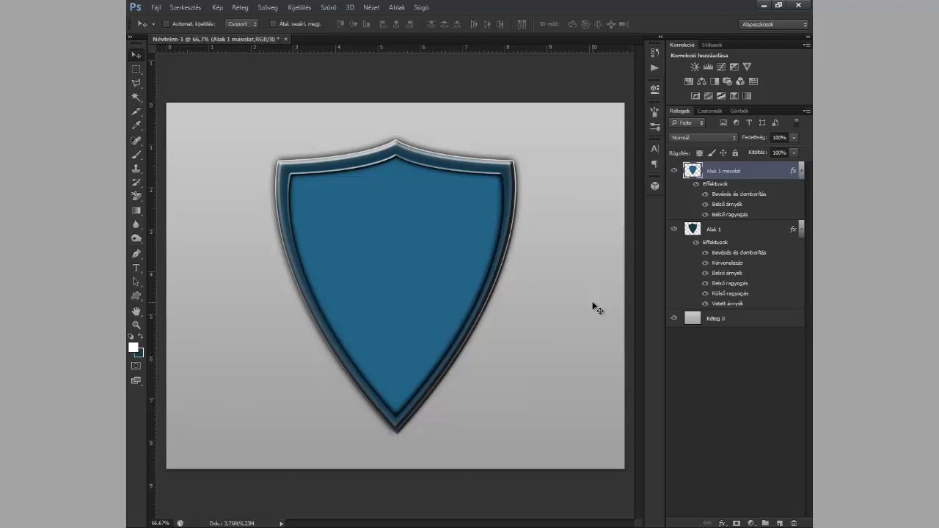
Add a new layer and draw a text box across the upper shield using the absender font
left_click(780, 523)
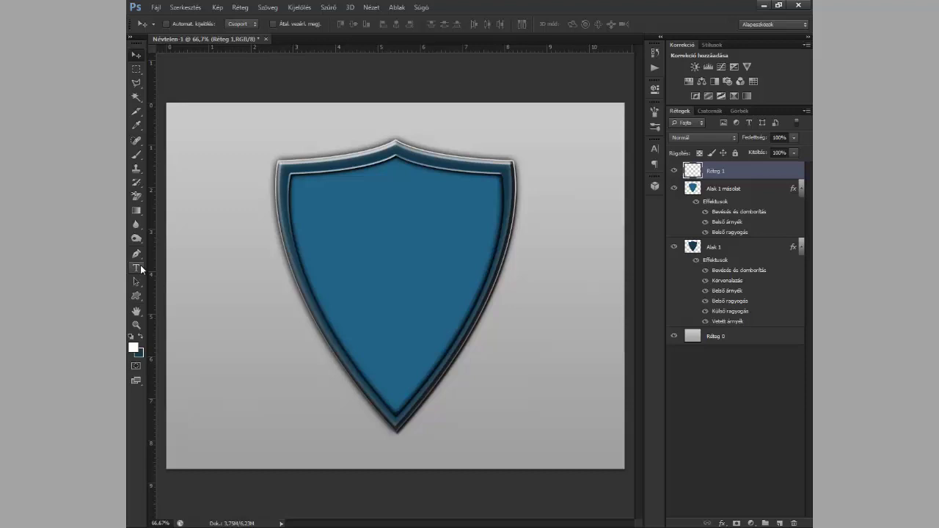
left_click(137, 268)
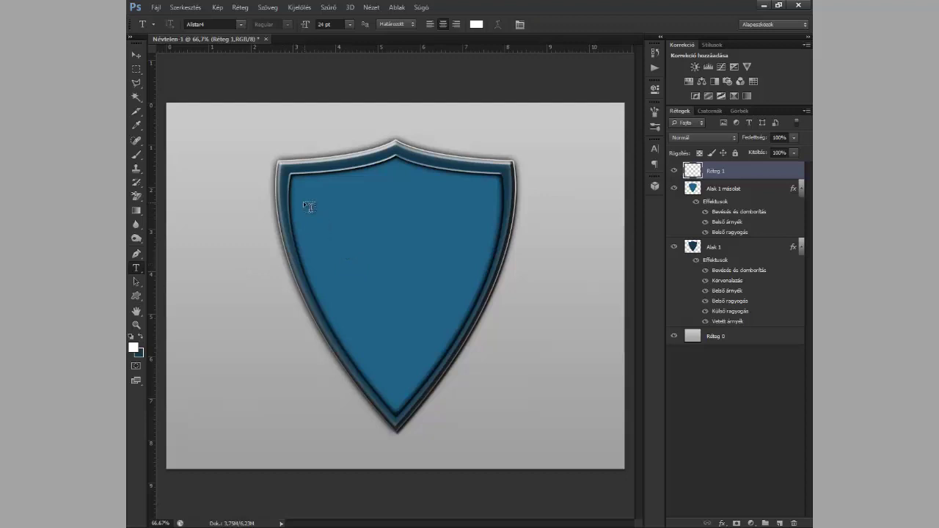
left_click_drag(304, 202, 496, 300)
left_click(240, 24)
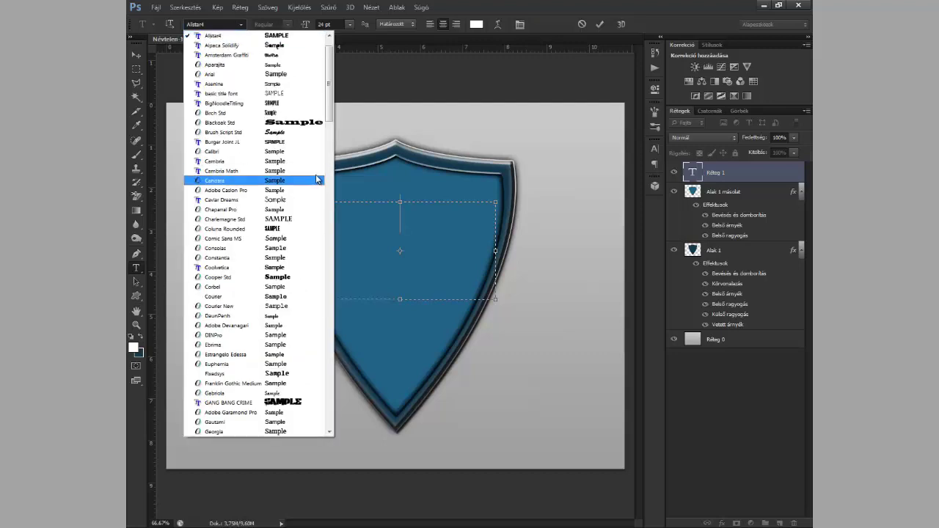
scroll(331, 173, "up", 1)
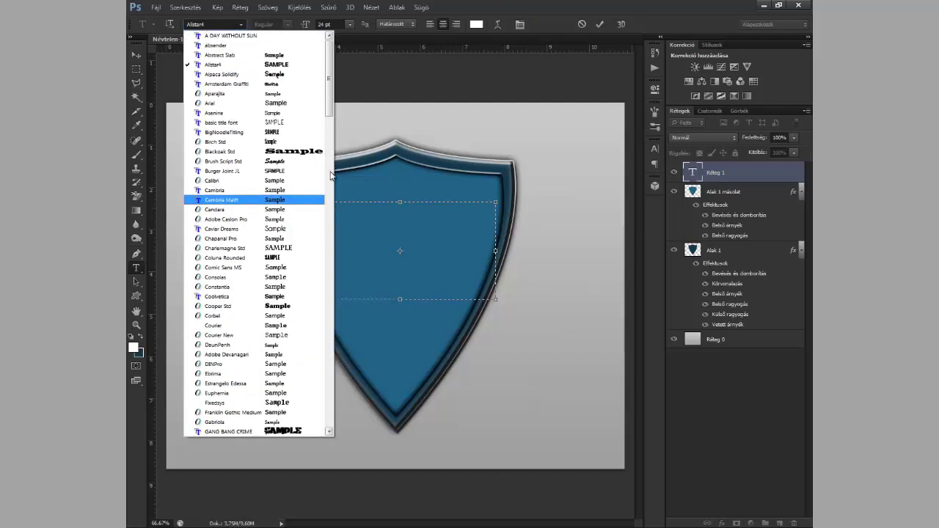
left_click(279, 47)
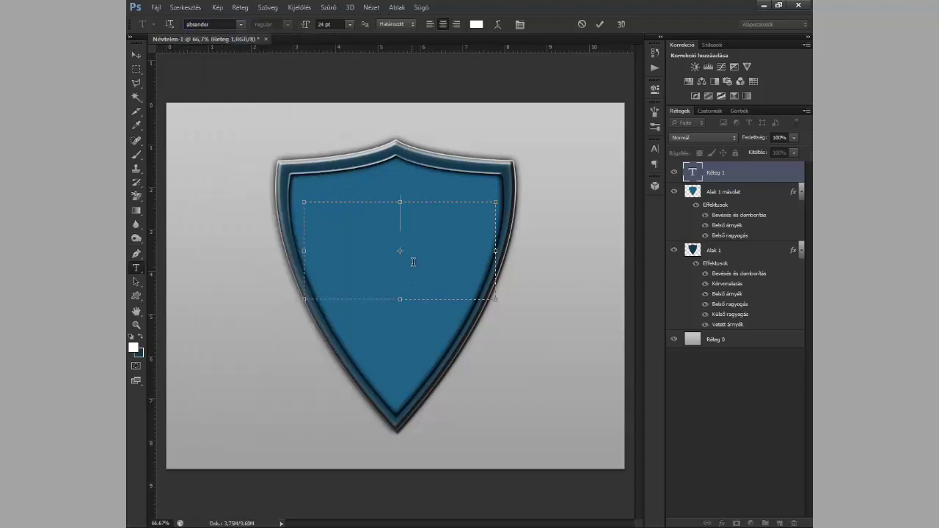
left_click(240, 24)
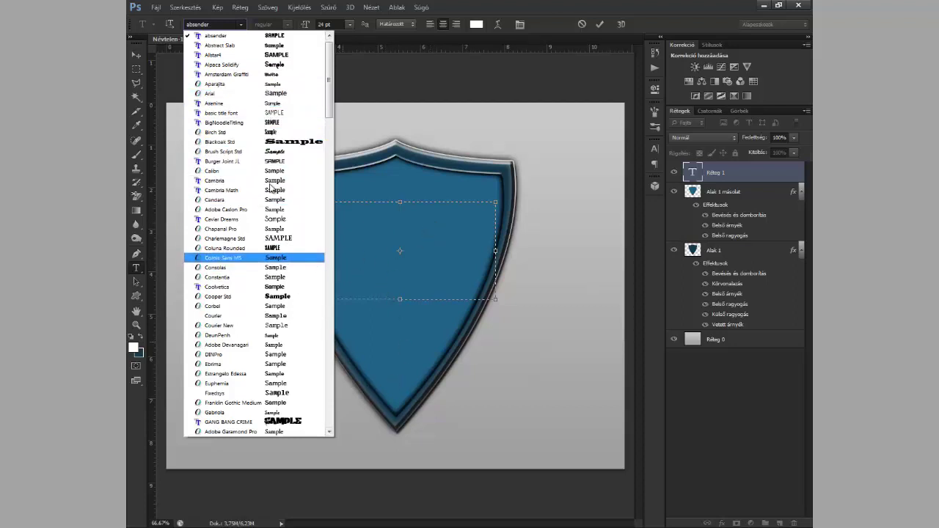
left_click(433, 228)
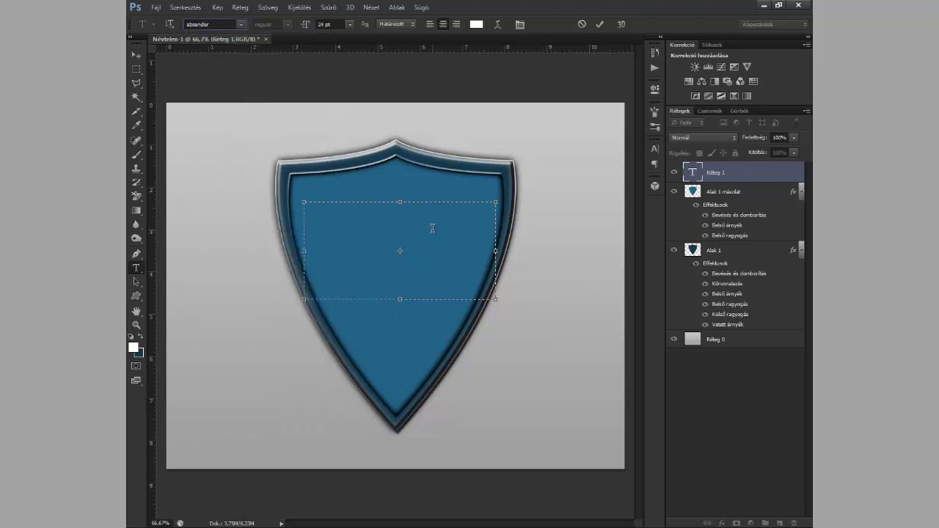
left_click(476, 23)
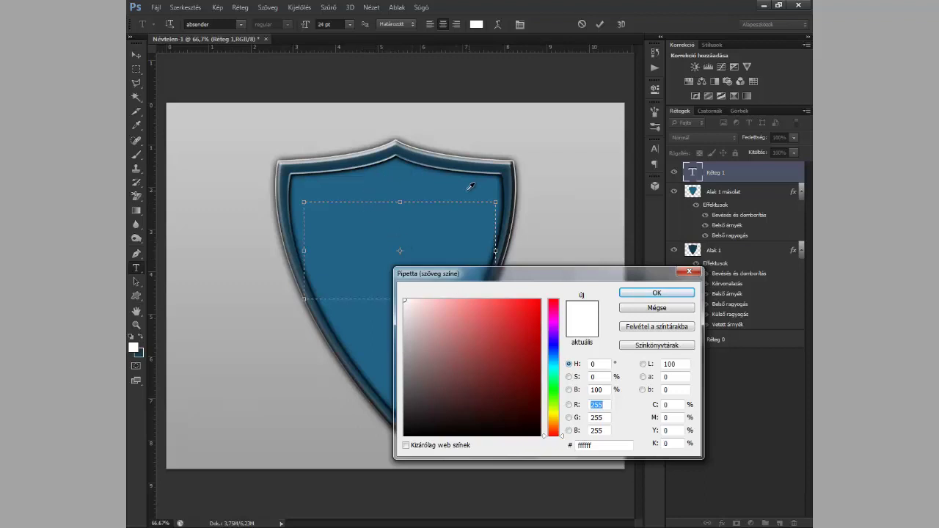
Set the text colour to a dark navy sampled from the shield and type SHIELD
left_click(412, 184)
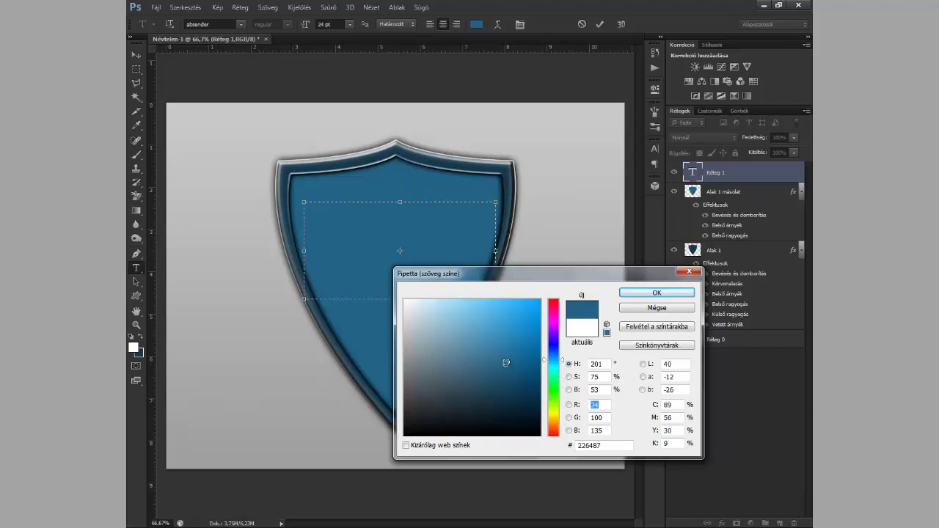
left_click_drag(506, 367, 547, 417)
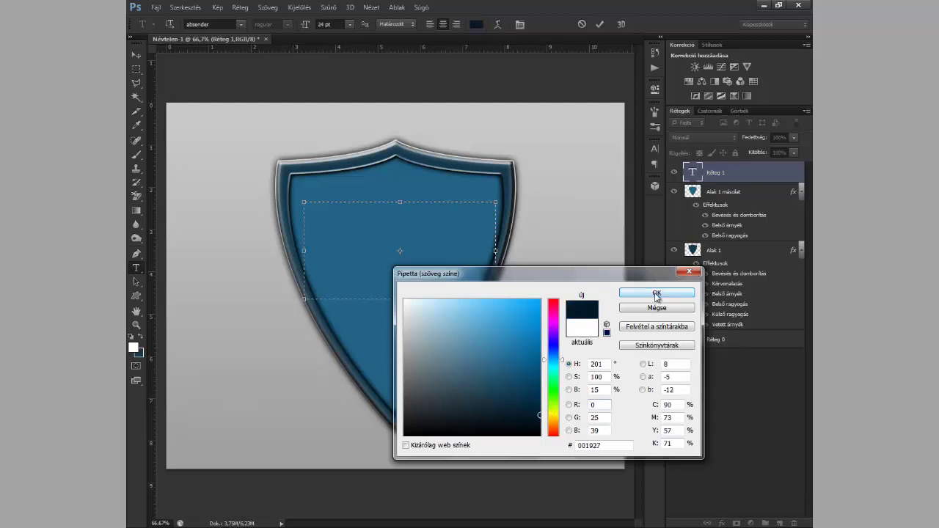
left_click(657, 293)
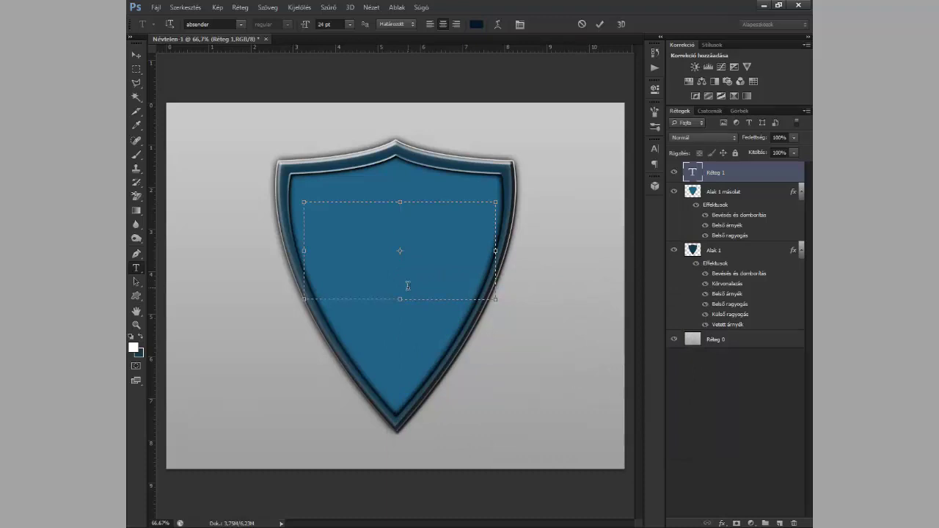
type("S")
type("HIEL")
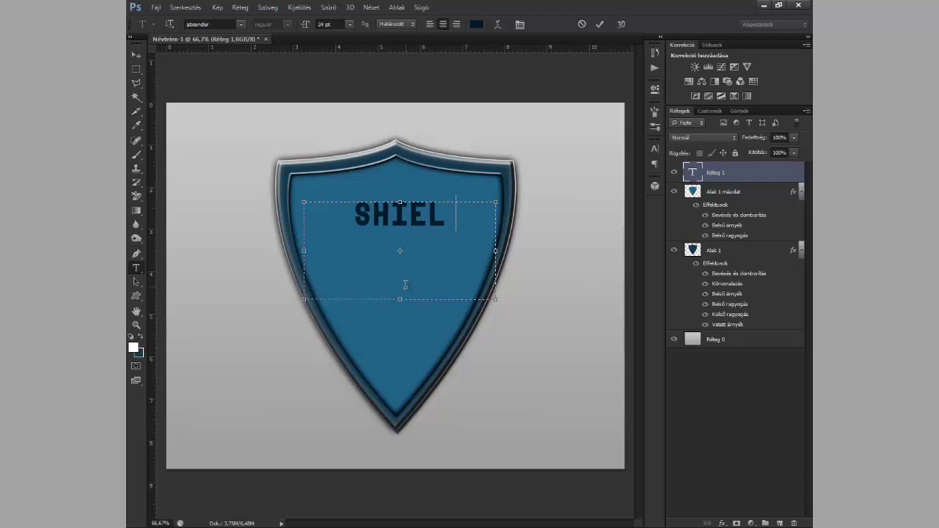
type("D")
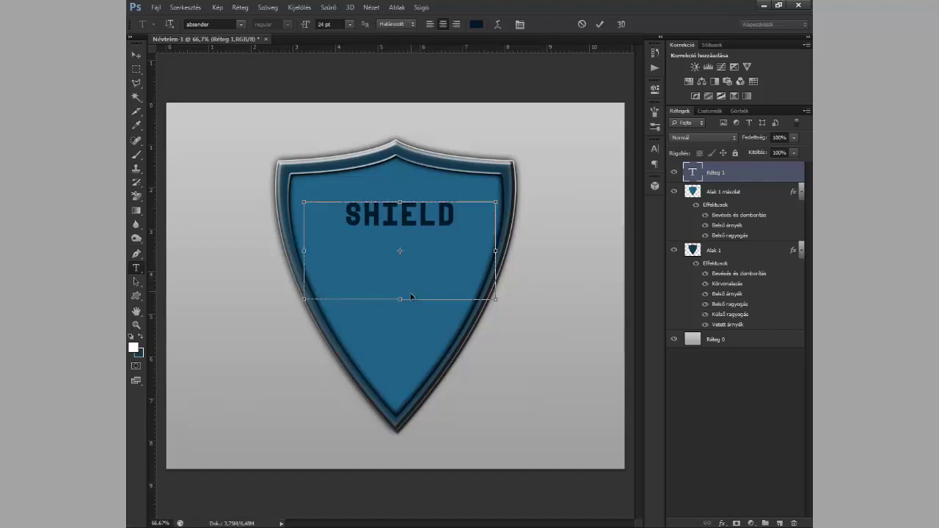
Resize SHIELD to 26 pt, commit it, and centre it across the shield
key("ctrl+a")
left_click(349, 24)
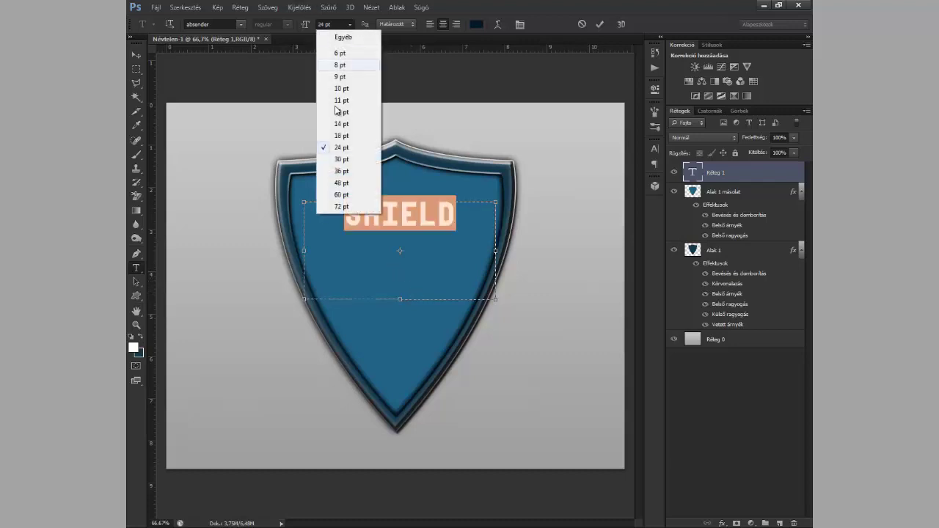
left_click(343, 170)
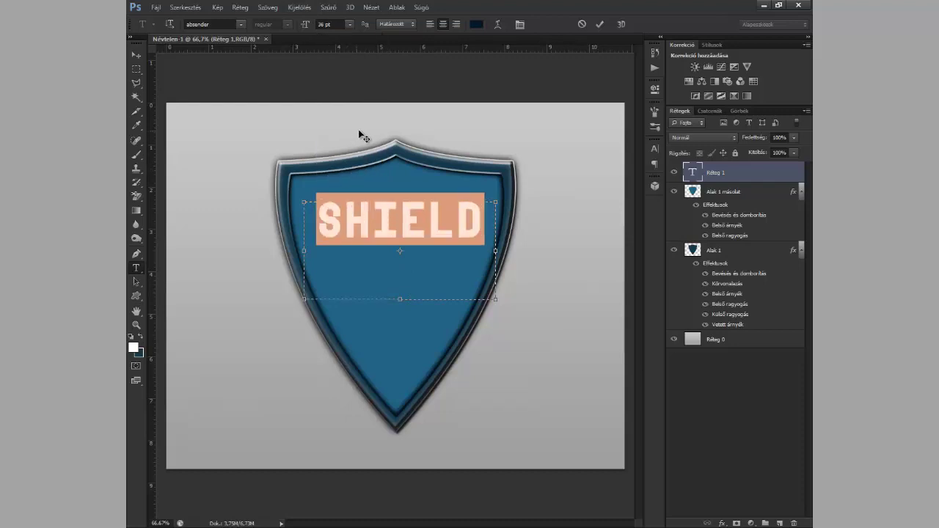
left_click(135, 55)
left_click_drag(465, 229, 464, 268)
key("Up")
key("Up")
key("Up")
key("Up")
key("Up")
key("Up")
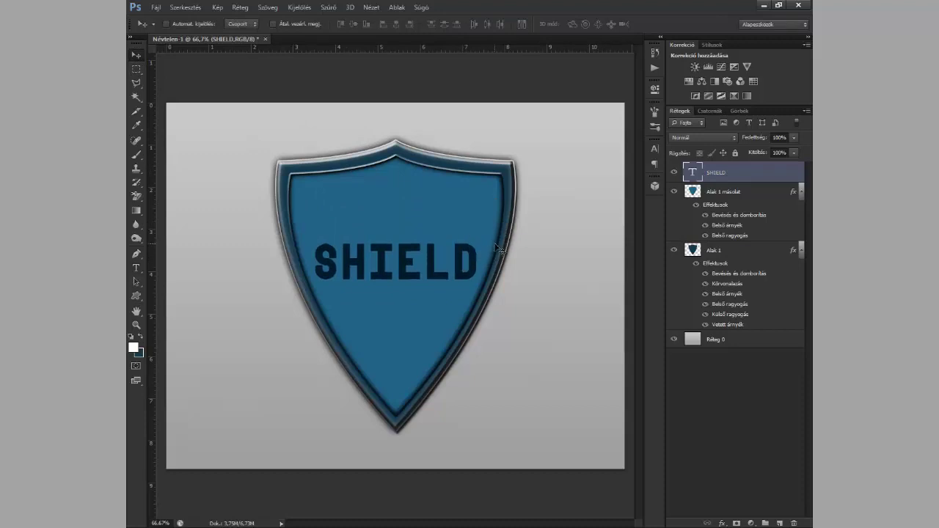
key("Up")
key("Up")
key("Up")
key("Up")
key("Up")
key("Up")
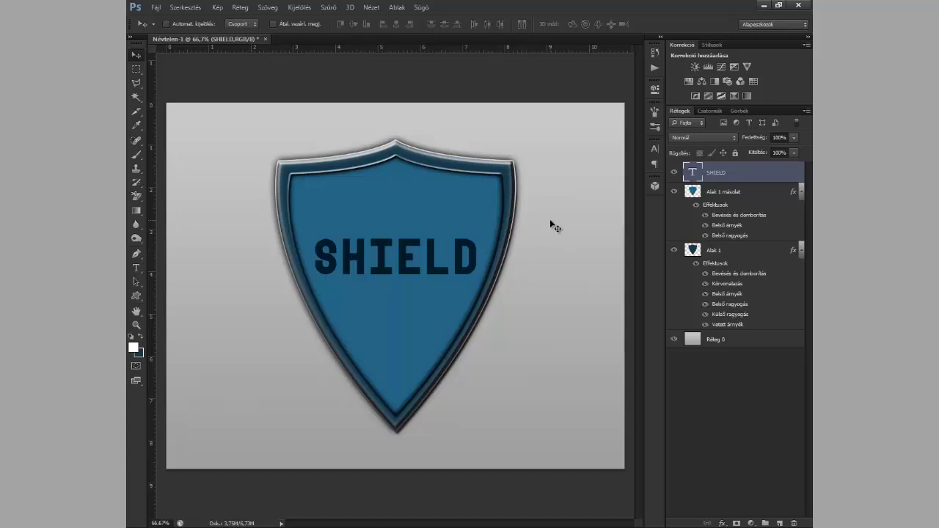
Add a Pillow Emboss Bevel & Emboss of size 10 to the SHIELD text
left_click(722, 524)
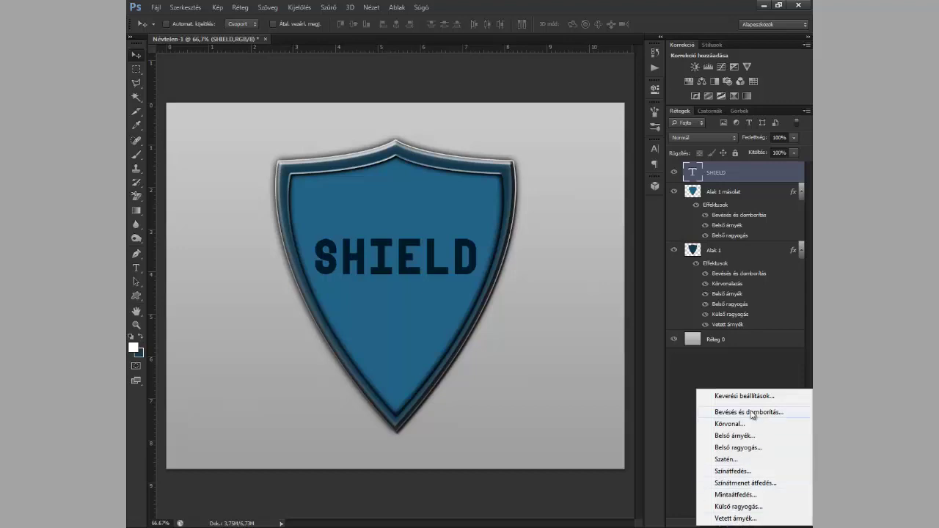
left_click(753, 415)
mouse_move(563, 173)
left_mouse_down()
mouse_move(753, 218)
mouse_move(740, 218)
left_mouse_up()
left_click(744, 247)
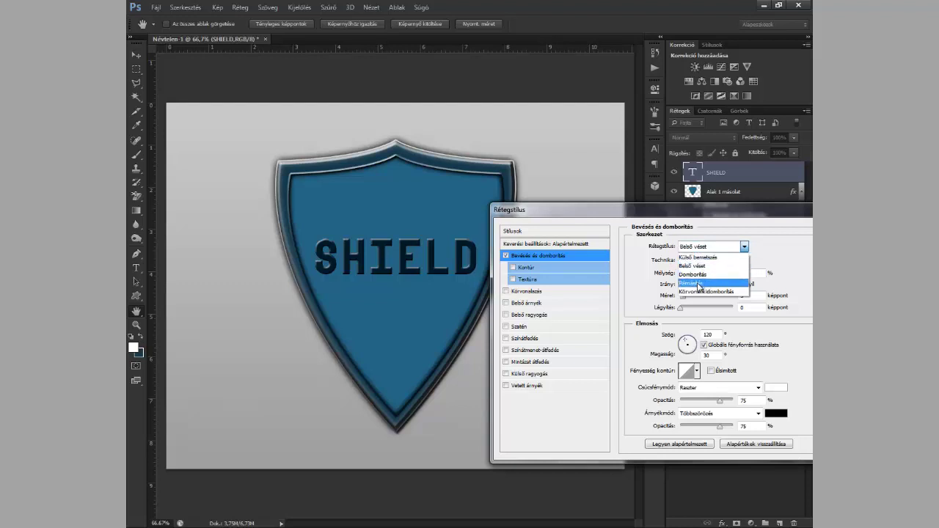
left_click(698, 284)
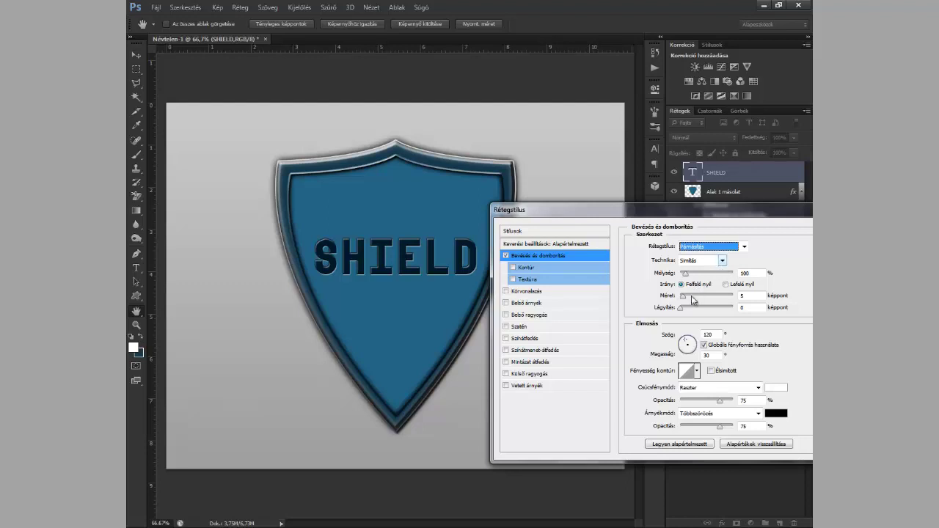
left_click_drag(684, 296, 687, 299)
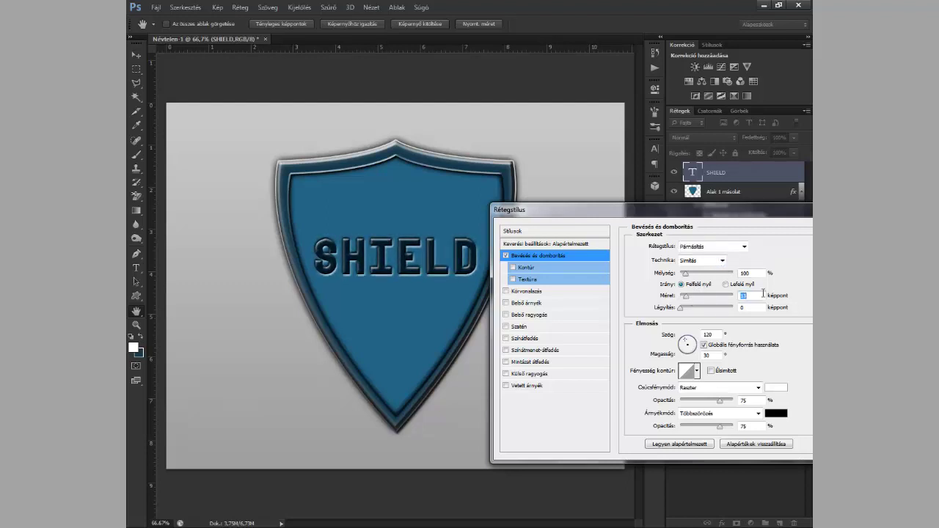
type("0")
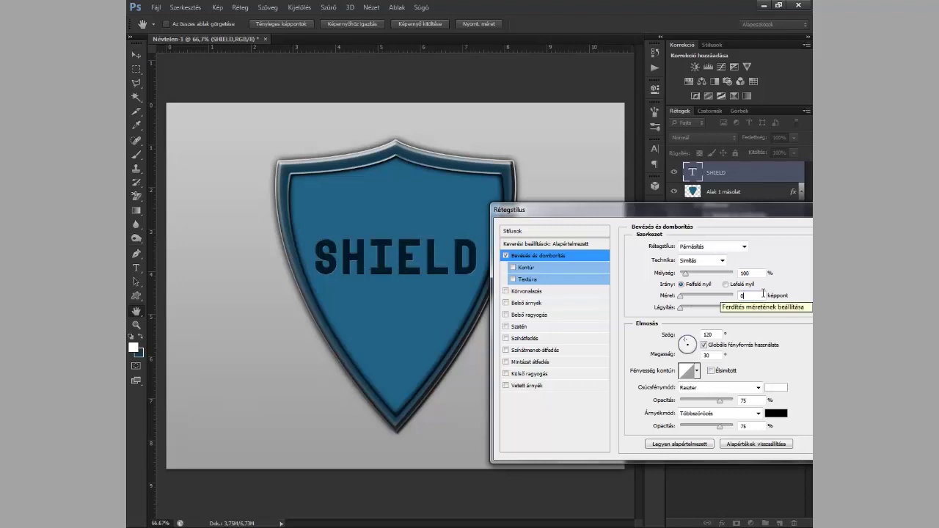
type("10")
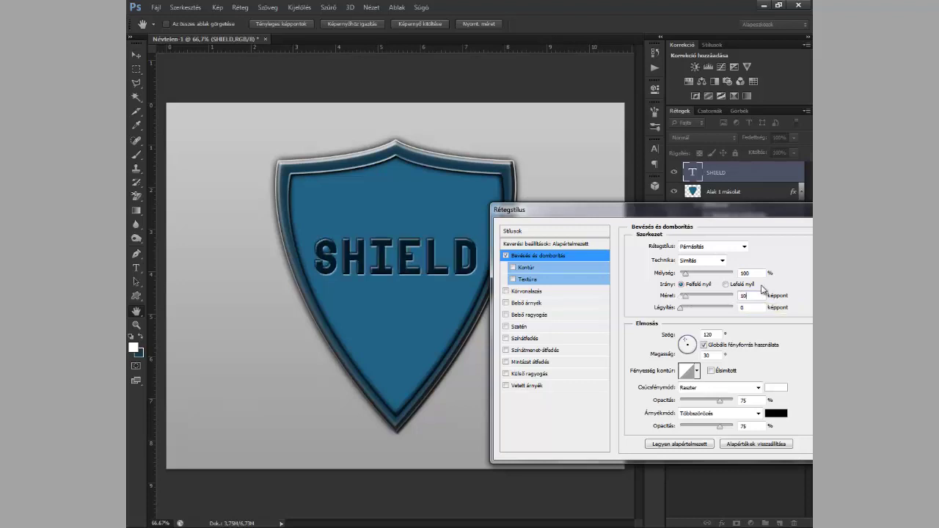
Try several gloss contours for the bevel and settle on a ringed one
left_click(697, 371)
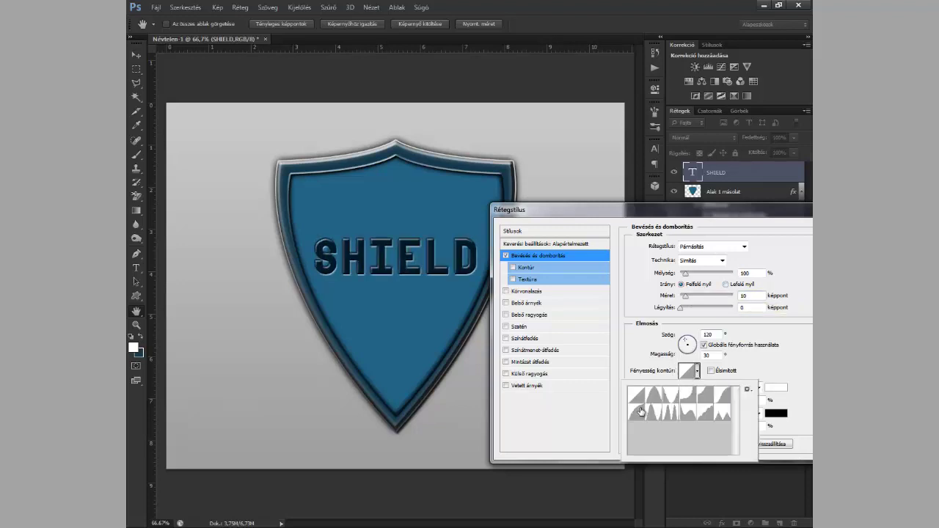
left_click(653, 414)
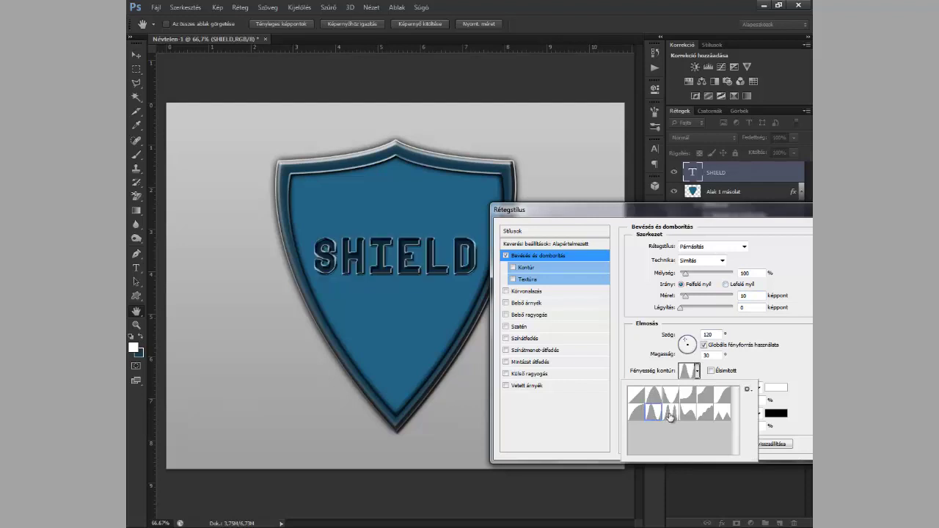
left_click(670, 415)
left_click(688, 417)
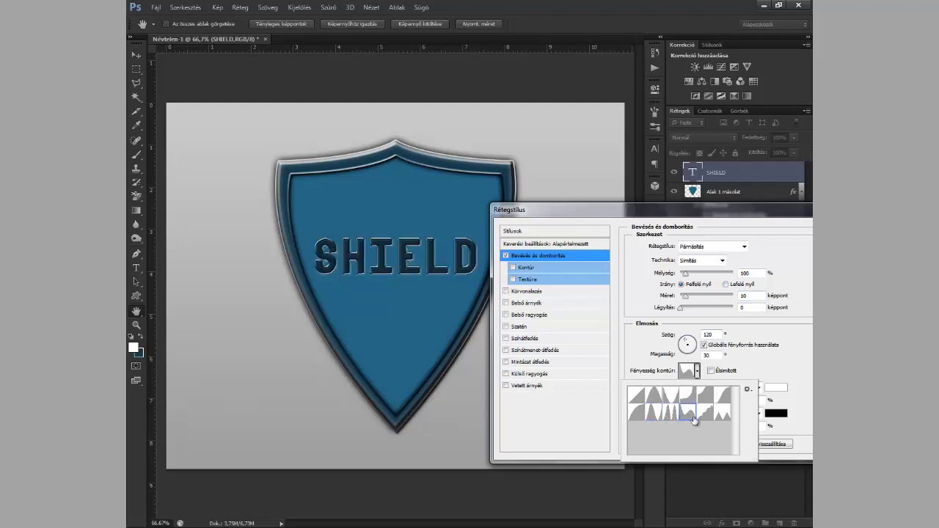
left_click(707, 417)
left_click(721, 416)
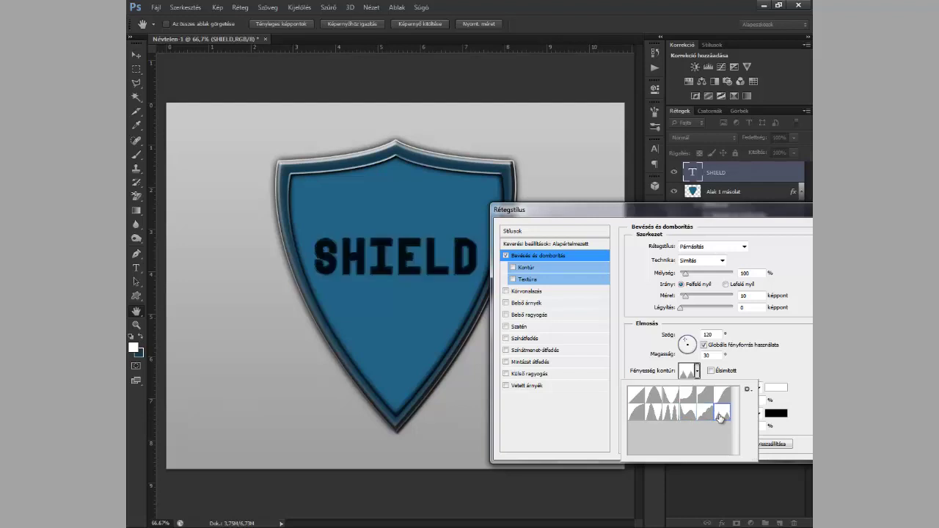
left_click(718, 397)
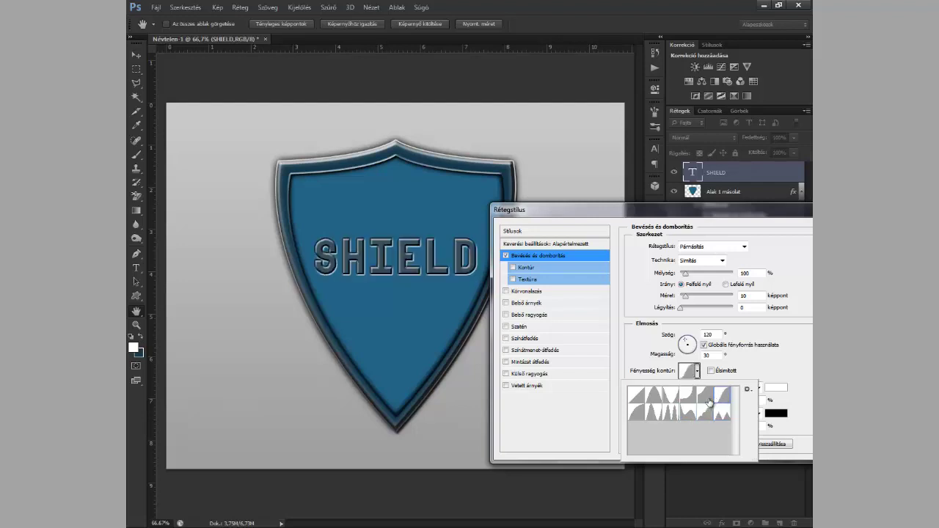
left_click(655, 416)
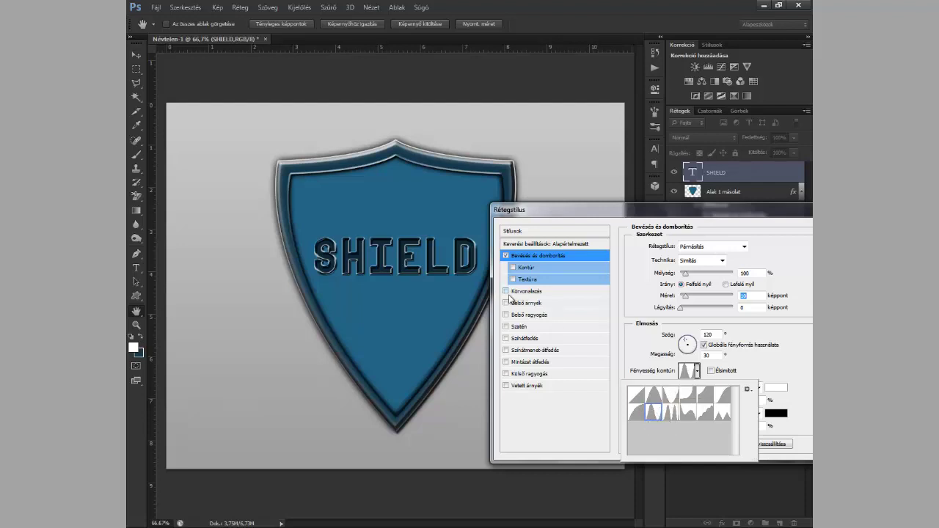
Add a gradient-fill stroke to the SHIELD text with a 90° angle
left_click(508, 295)
left_click(508, 294)
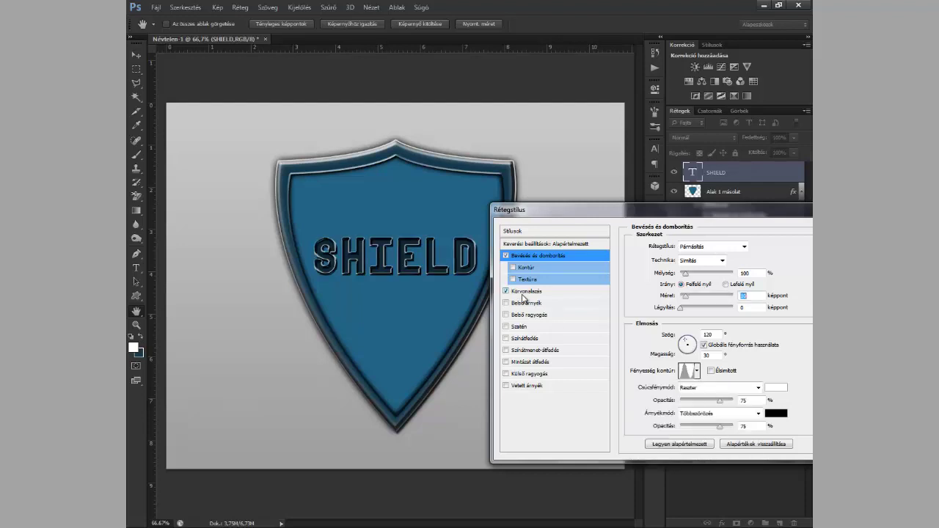
left_click(540, 292)
left_click(719, 304)
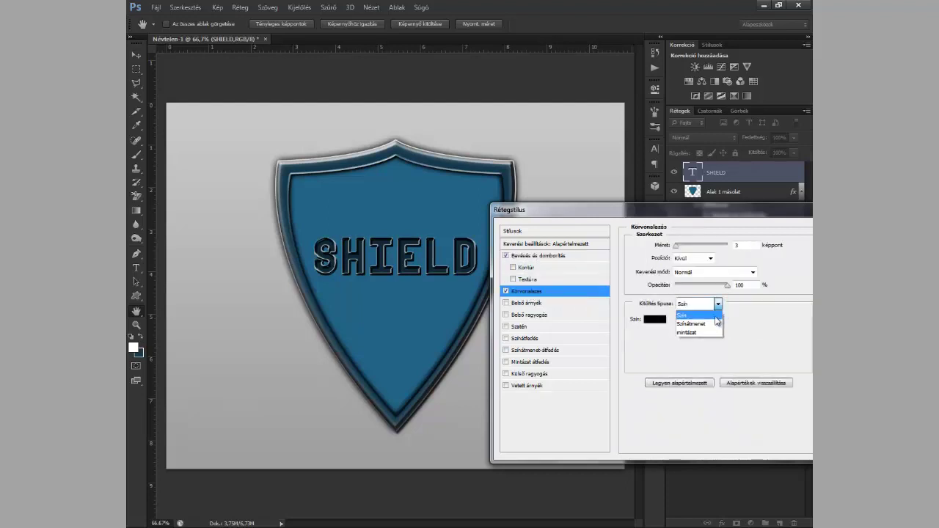
left_click(716, 323)
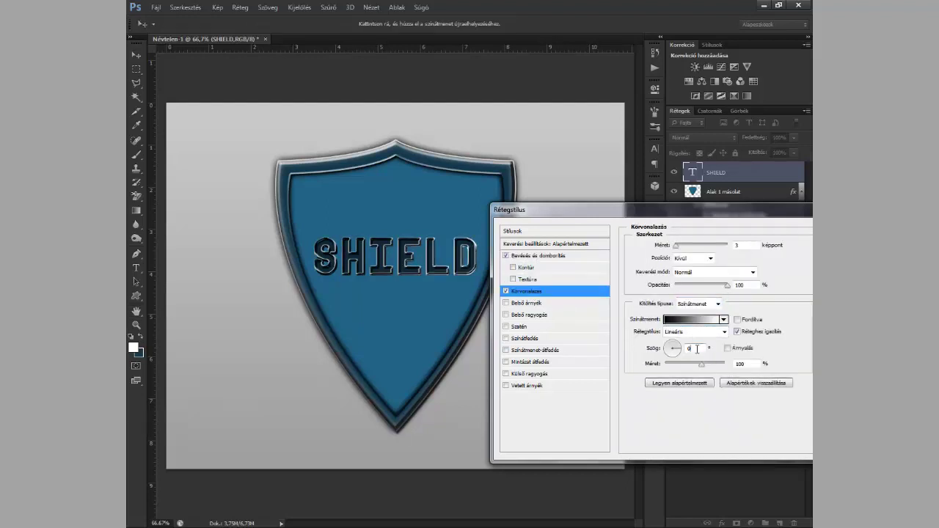
double_click(698, 349)
type("90")
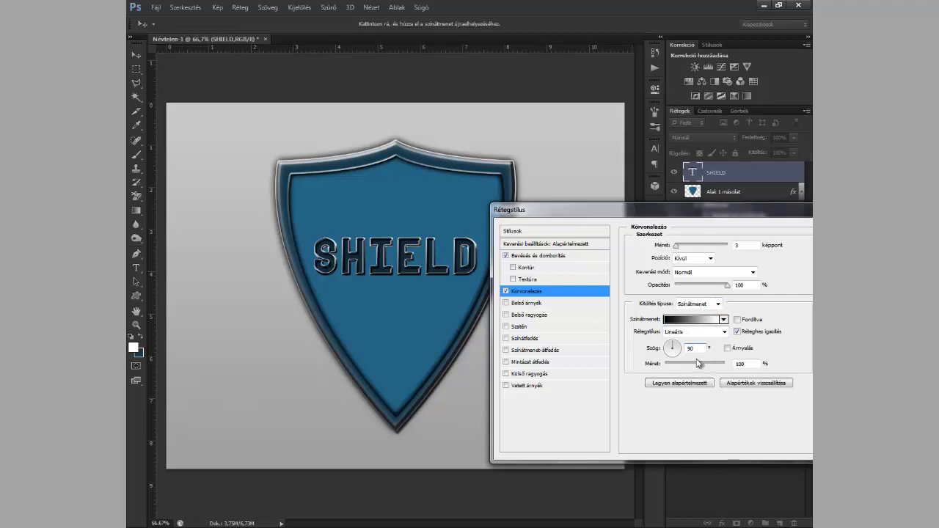
Set the stroke gradient's left stop to mid-grey and middle stop to lighter grey
left_click(687, 320)
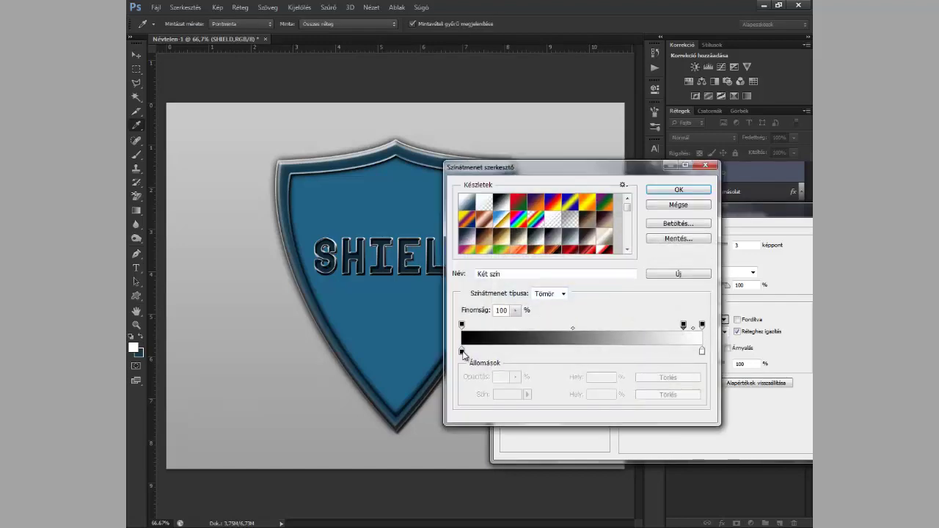
double_click(462, 352)
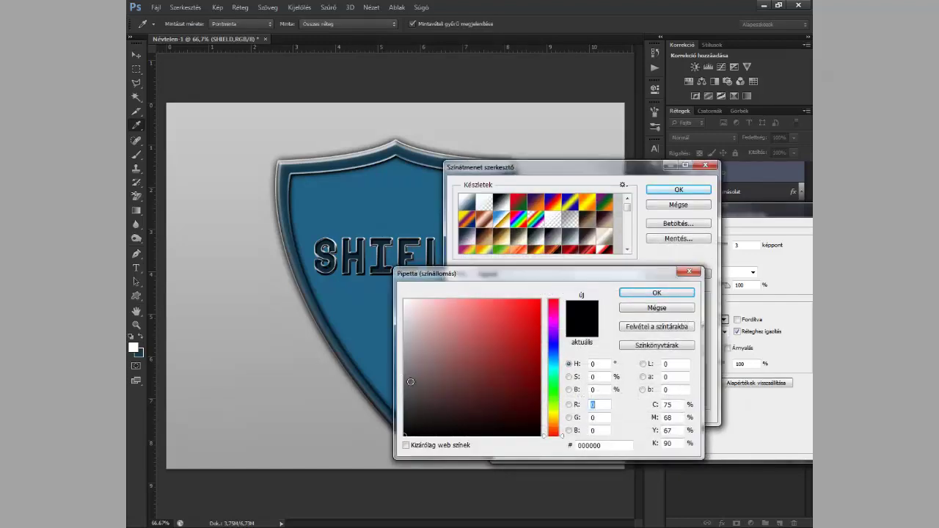
left_click(410, 381)
left_click(657, 292)
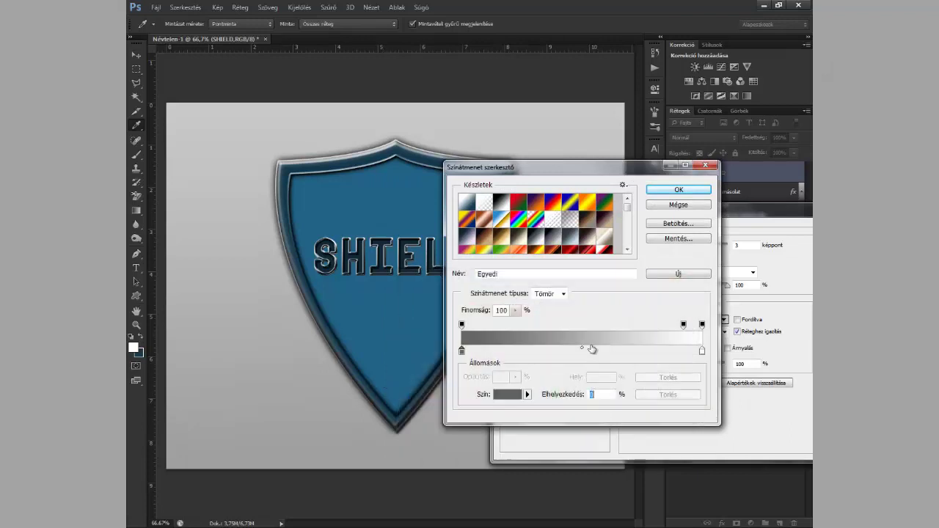
double_click(583, 352)
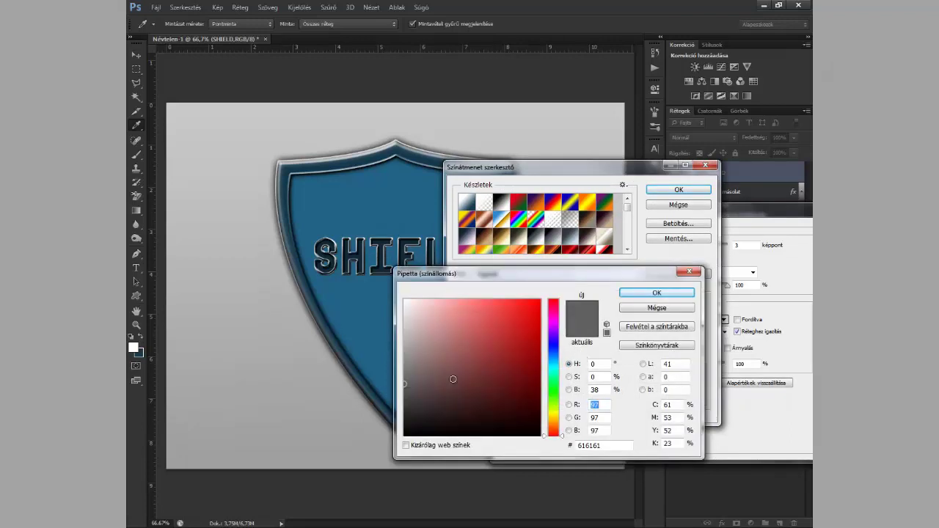
left_click_drag(403, 383, 404, 358)
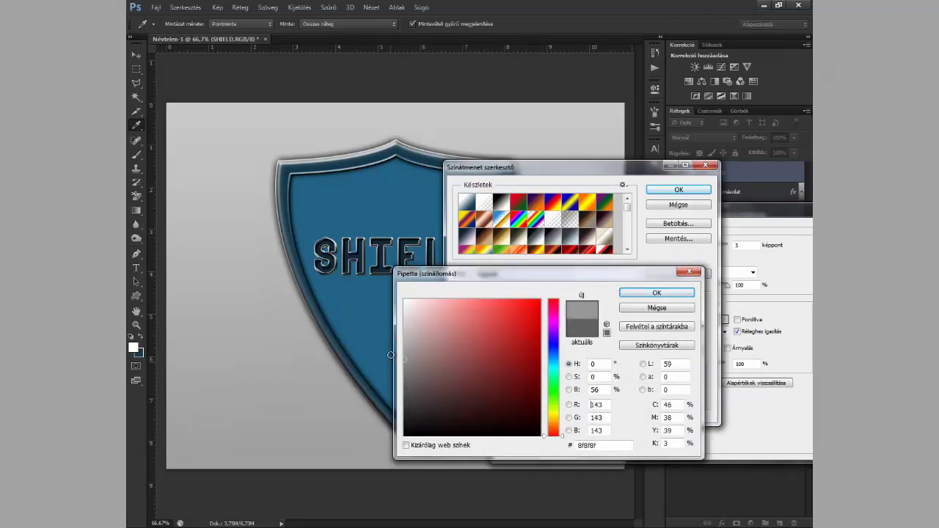
left_click(657, 293)
Make the right stop light grey, place the middle stop near 54%, and accept the gradient
left_click_drag(579, 352, 598, 352)
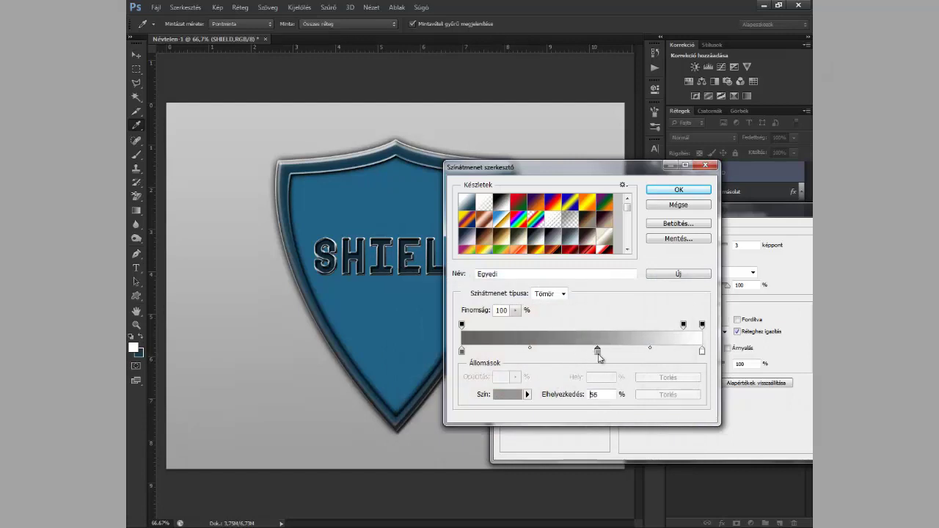
double_click(703, 352)
left_click_drag(408, 307, 404, 312)
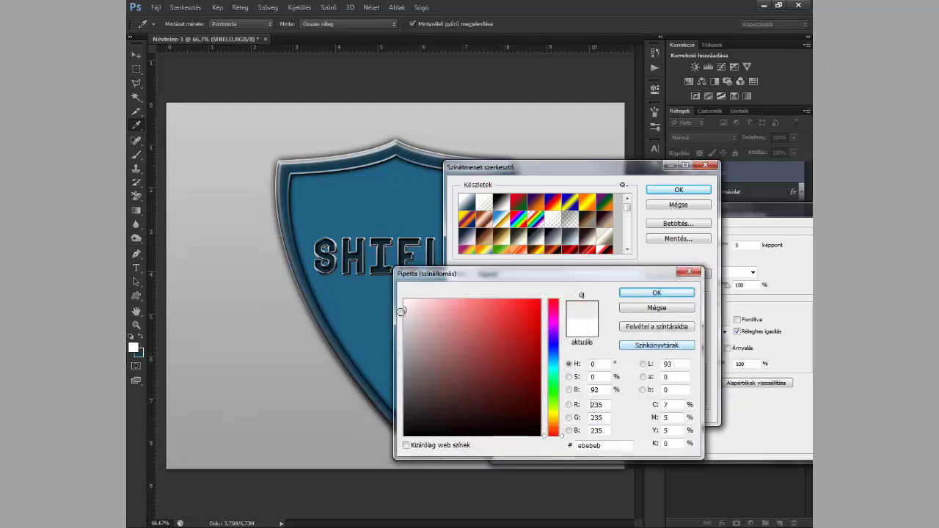
left_click(668, 294)
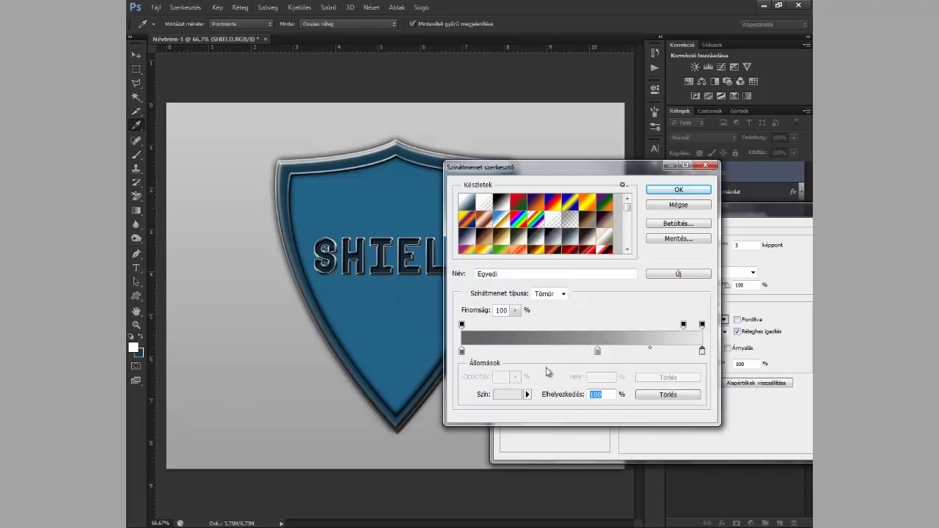
left_click(461, 352)
left_click_drag(462, 352, 456, 360)
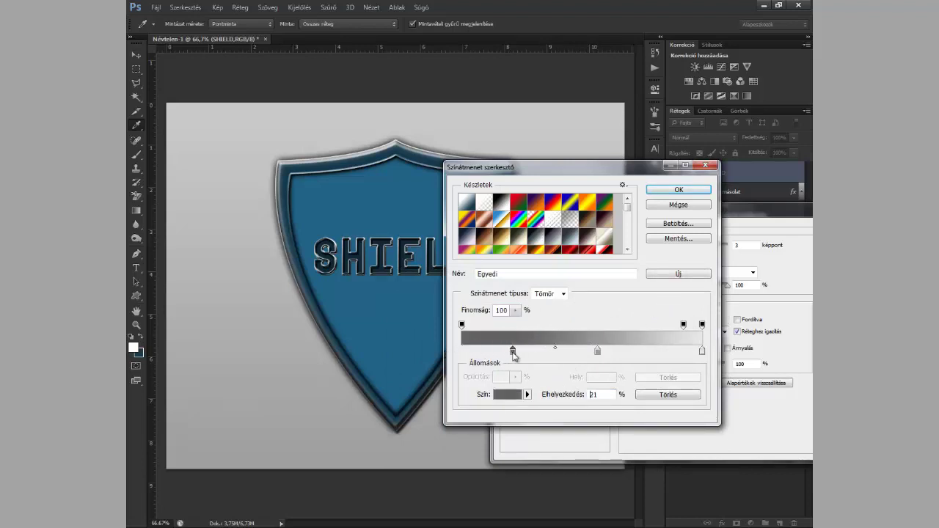
left_click_drag(597, 352, 593, 352)
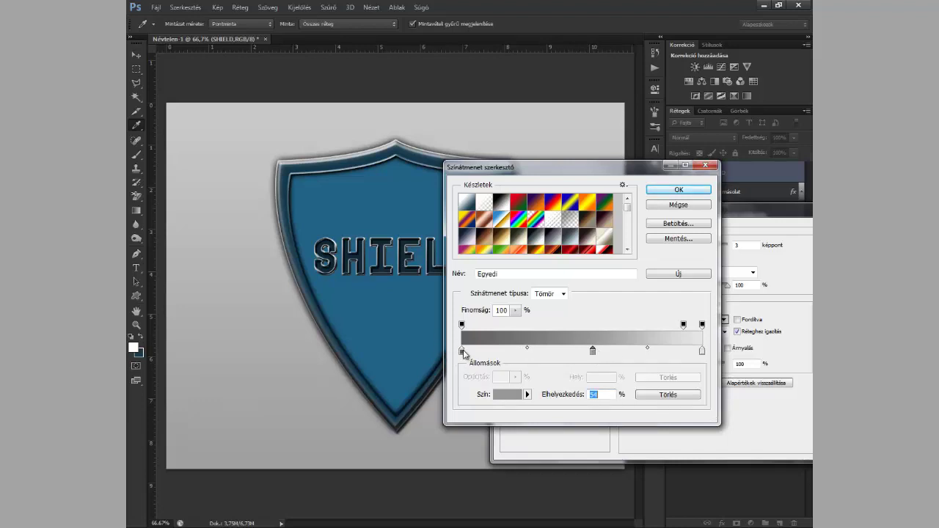
left_click(462, 351)
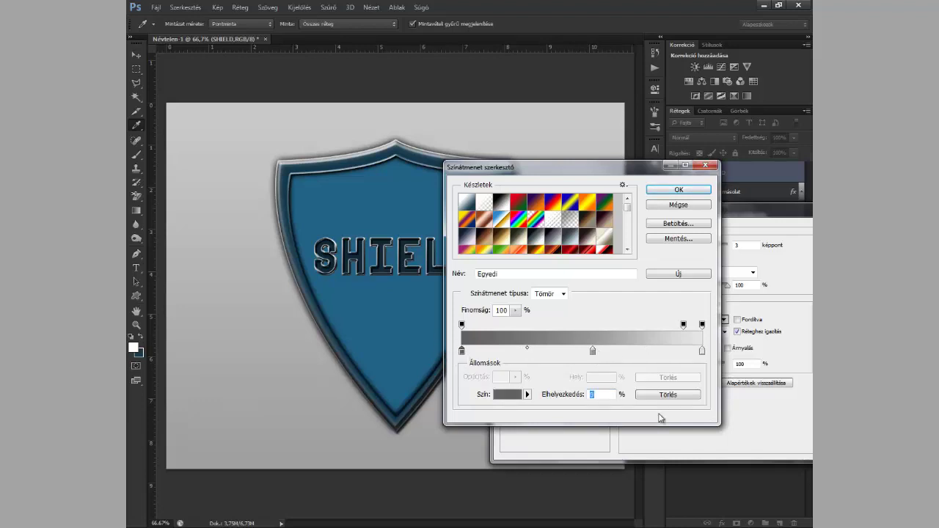
left_click(681, 189)
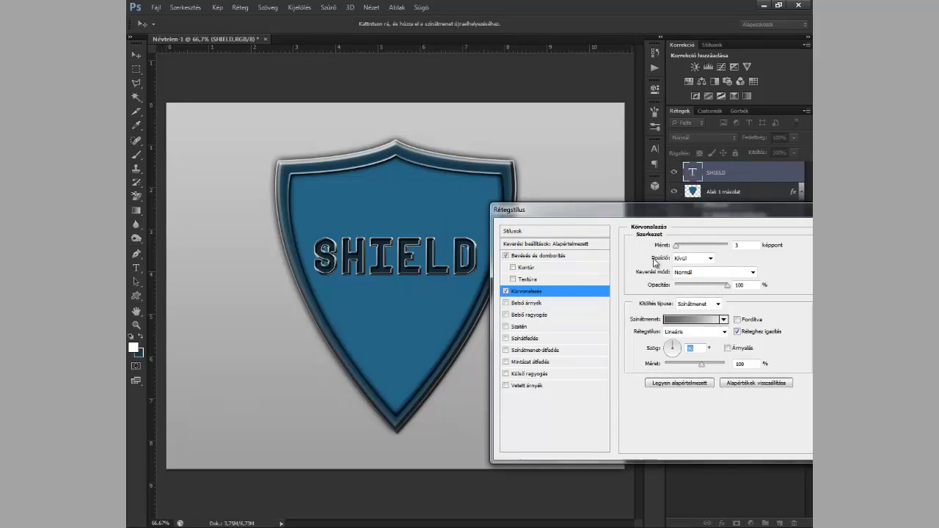
Test an Inner Shadow colour change, then cancel it and turn Inner Shadow off
left_click(534, 303)
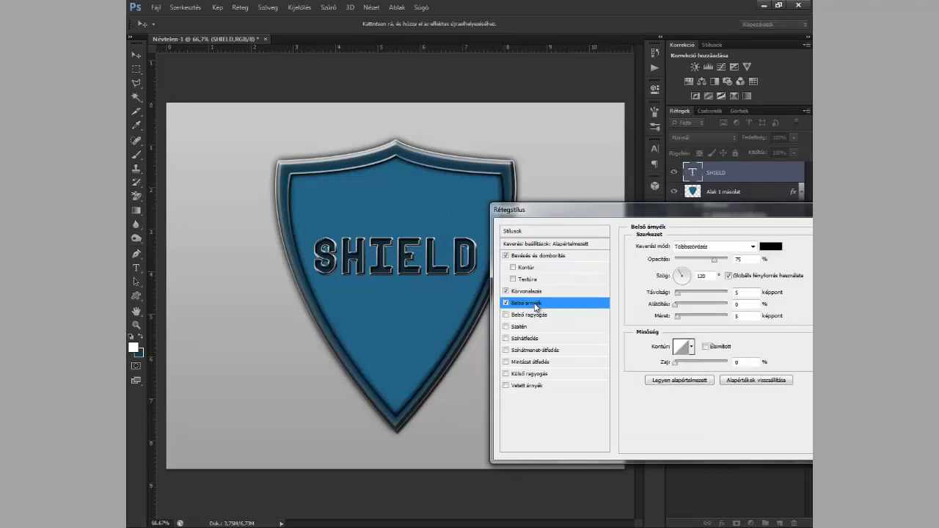
left_click(765, 248)
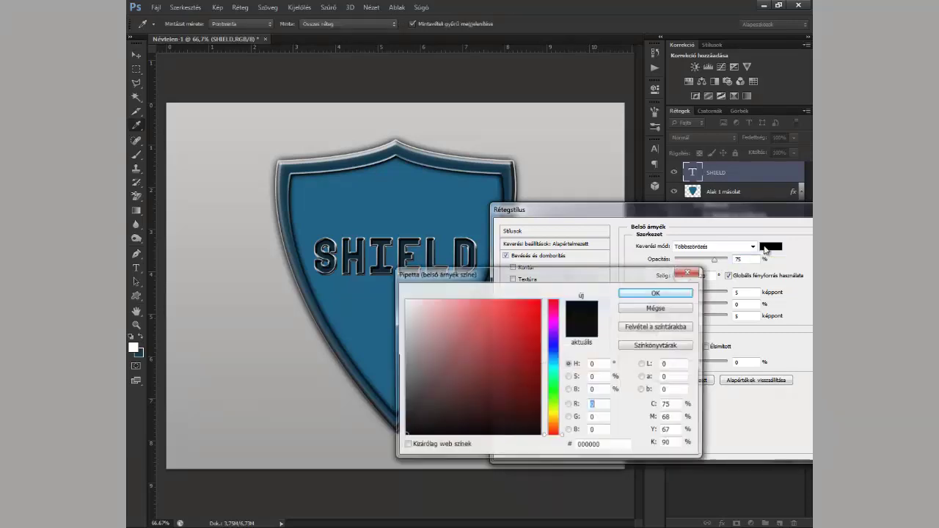
left_click_drag(467, 347, 373, 342)
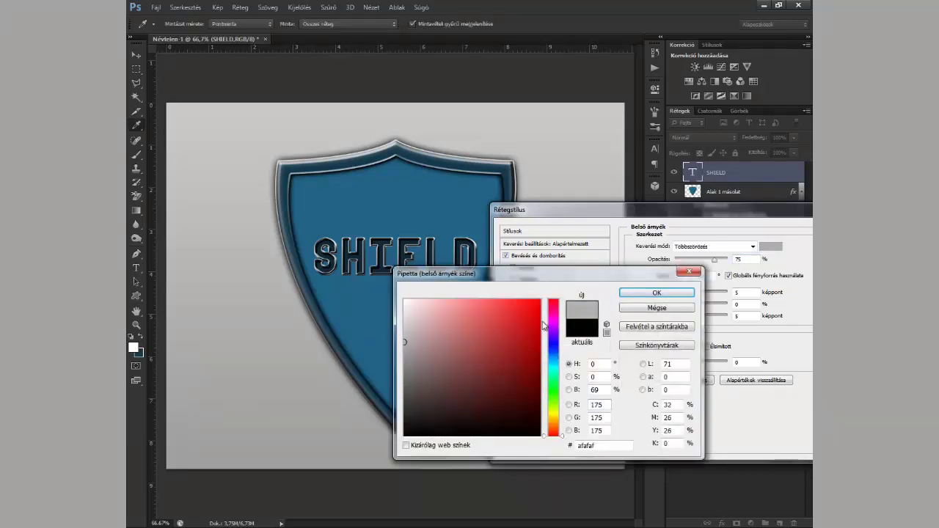
left_click_drag(427, 400, 348, 445)
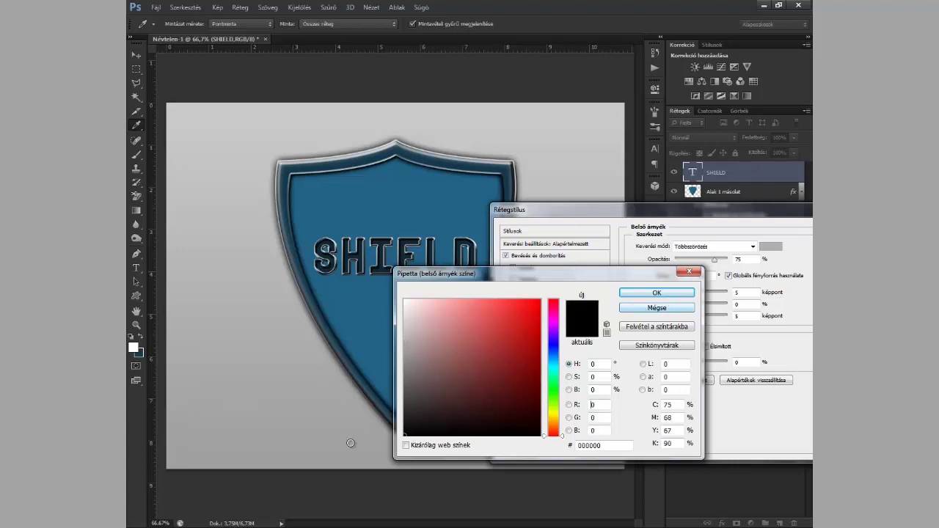
left_click(669, 309)
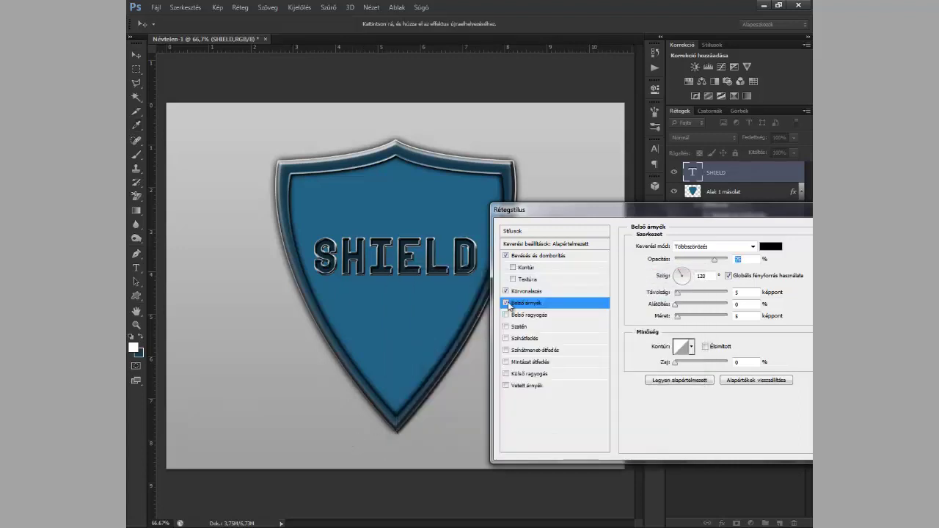
left_click(506, 303)
Enable a grey Inner Glow with Normal blend mode and size 12 px
left_click(507, 315)
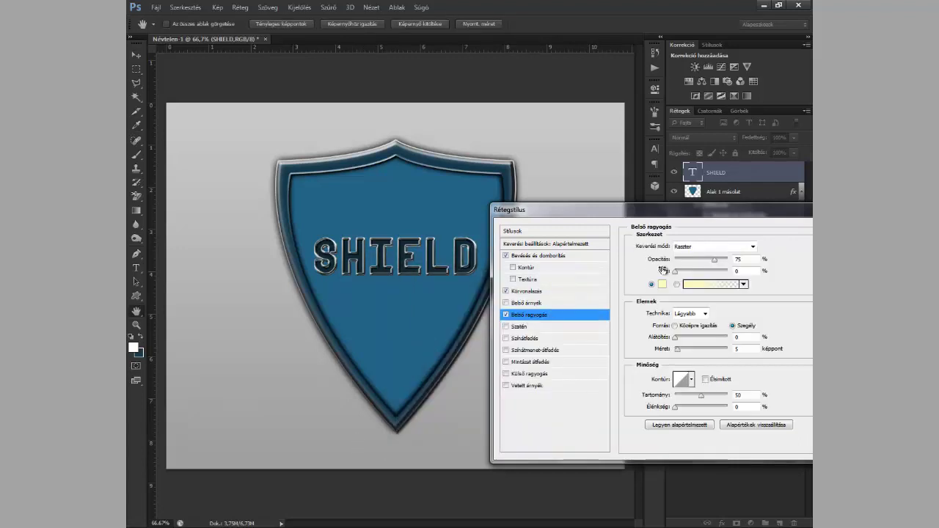
left_click(665, 286)
left_click_drag(486, 337, 403, 329)
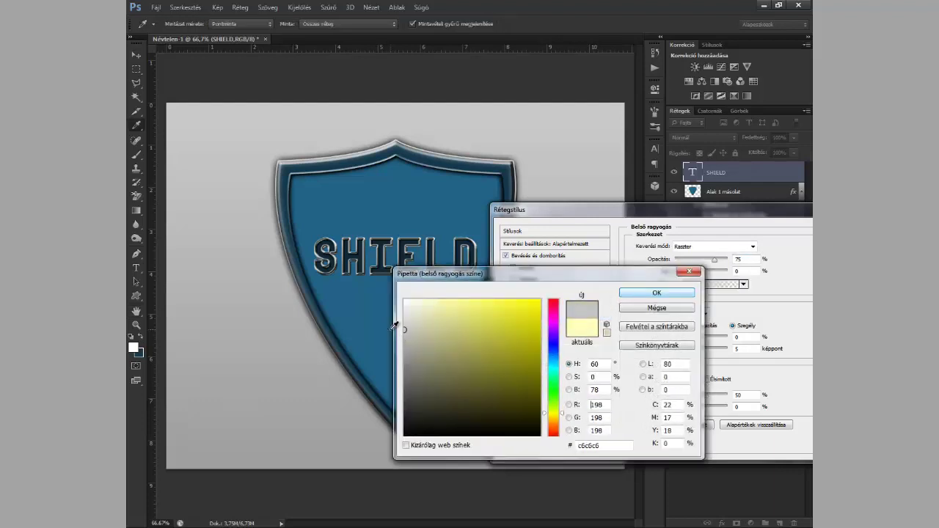
left_click(686, 295)
left_click(752, 246)
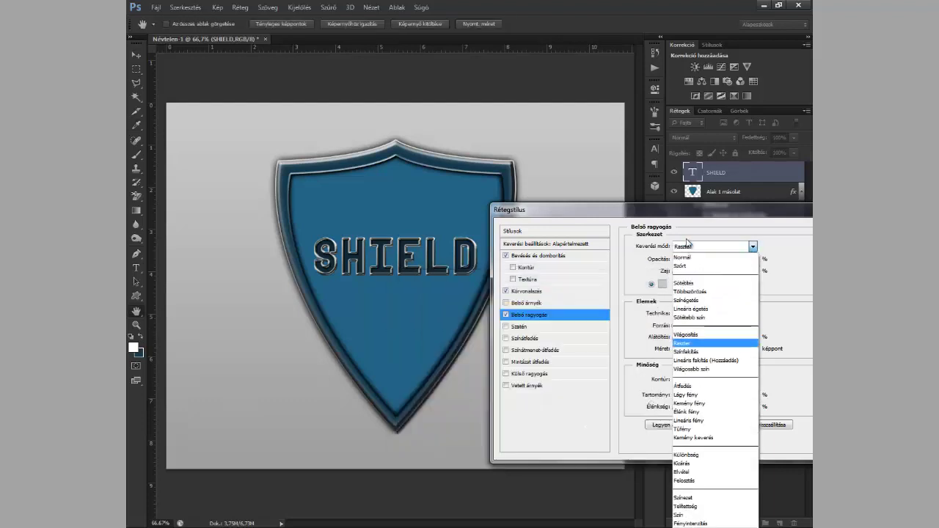
left_click(684, 258)
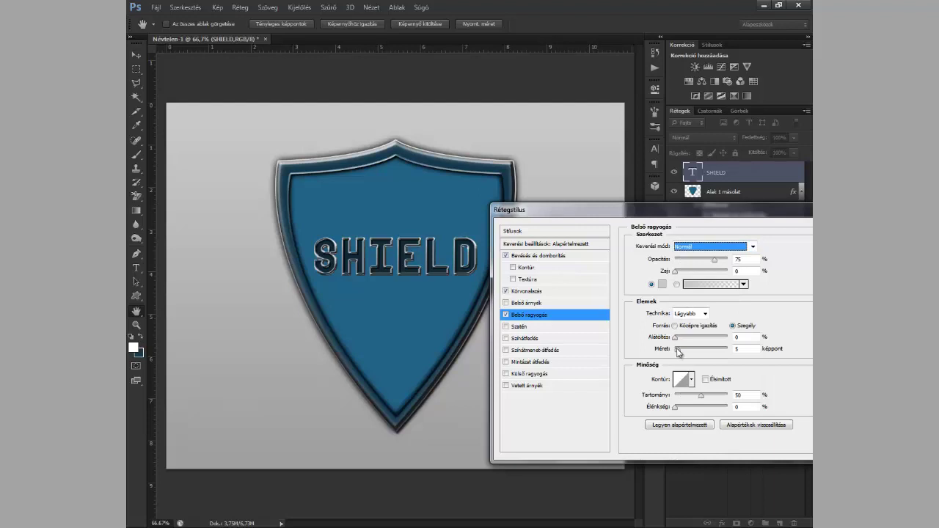
left_click_drag(679, 349, 680, 351)
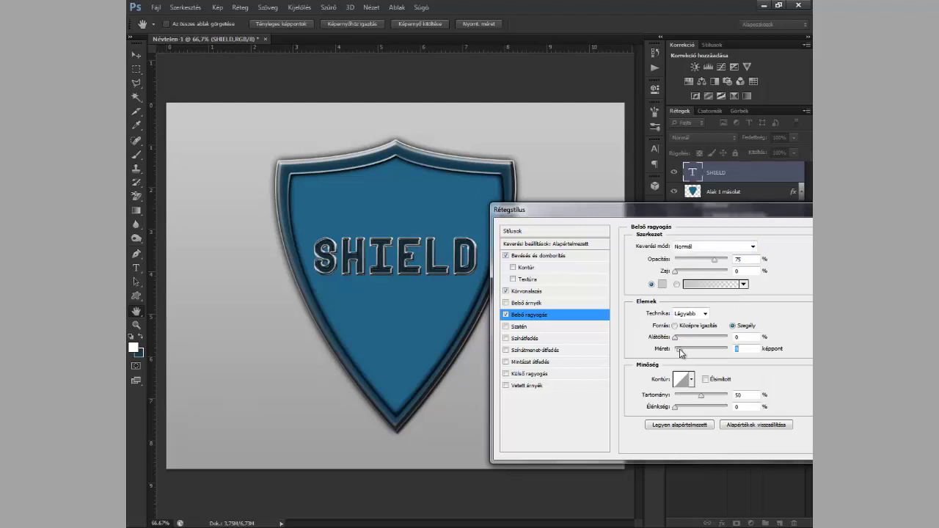
type("10")
key("Up")
key("Up")
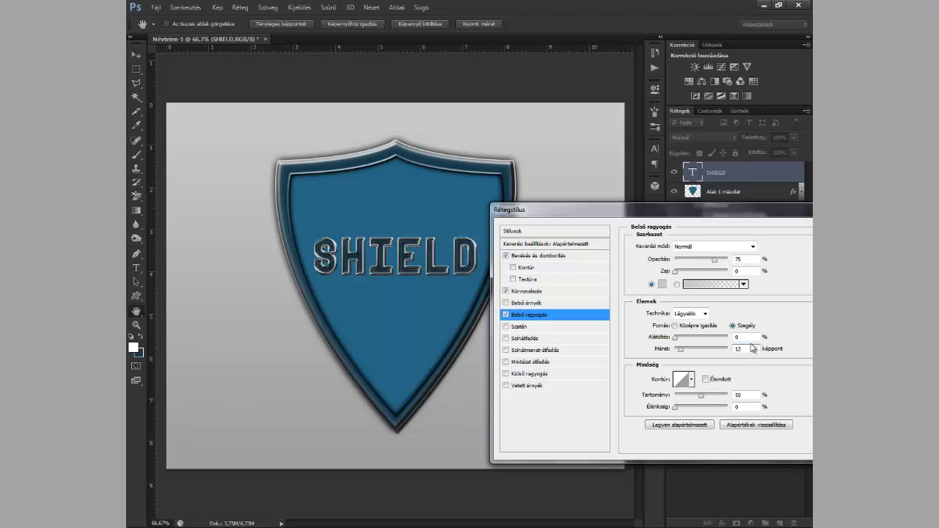
Try Color Overlay and an Overlay-blend Gradient Overlay, then turn both off
left_click(506, 338)
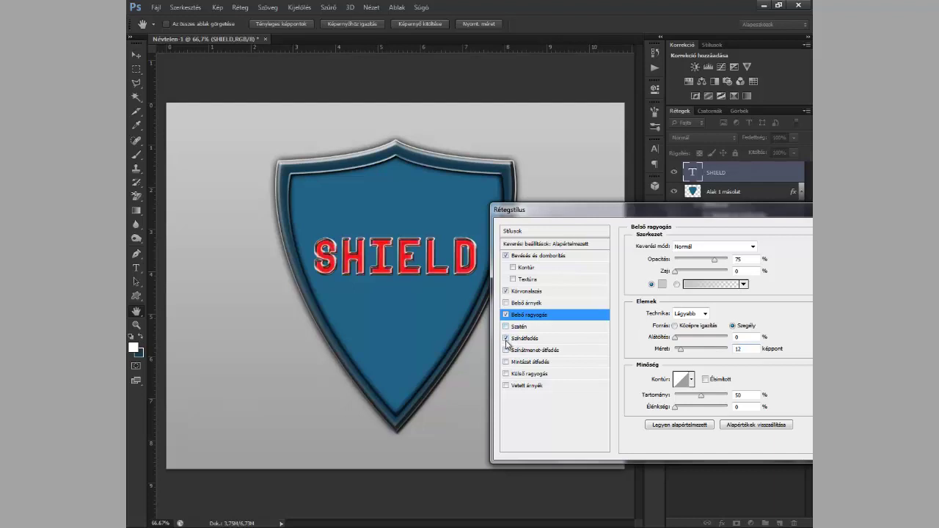
left_click(506, 339)
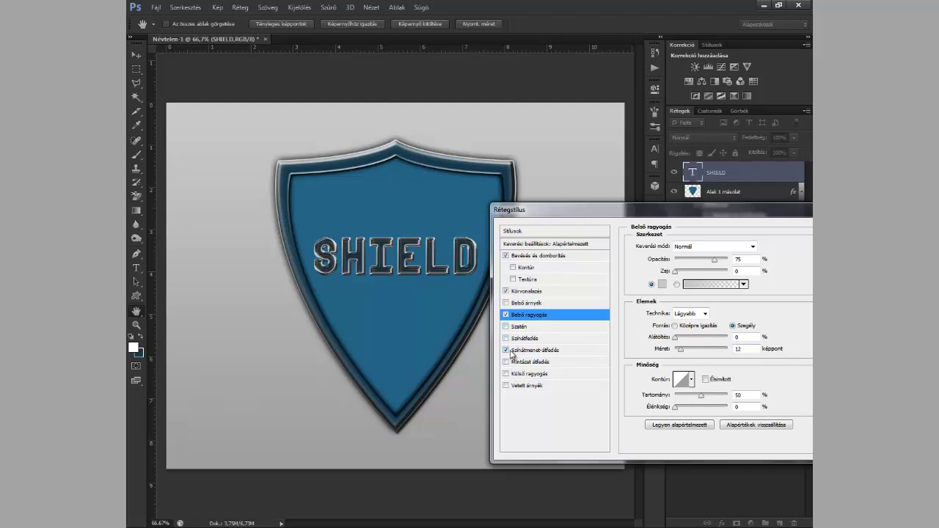
left_click(528, 351)
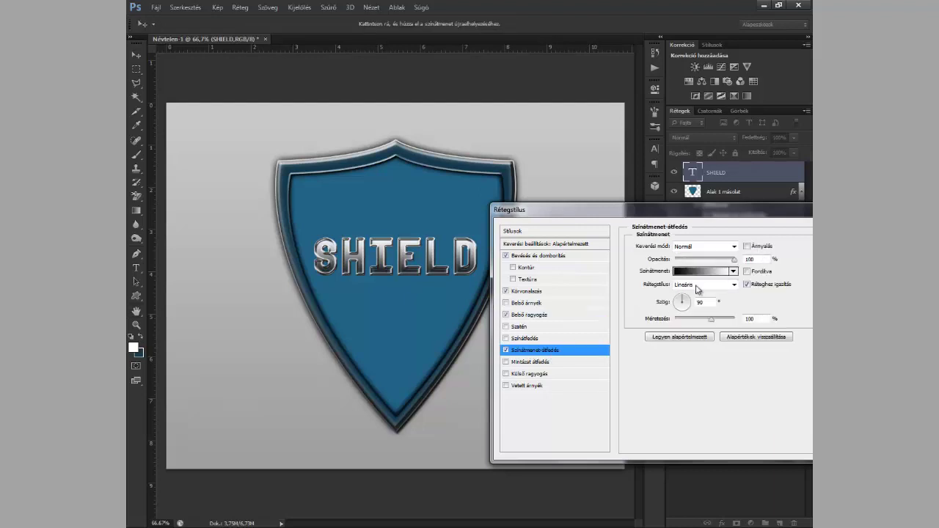
left_click(734, 247)
left_click(702, 387)
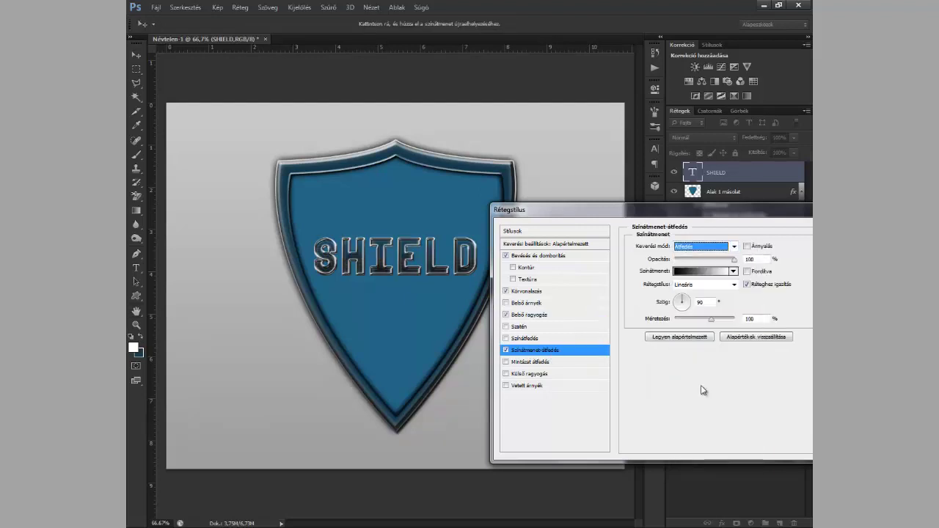
left_click(506, 350)
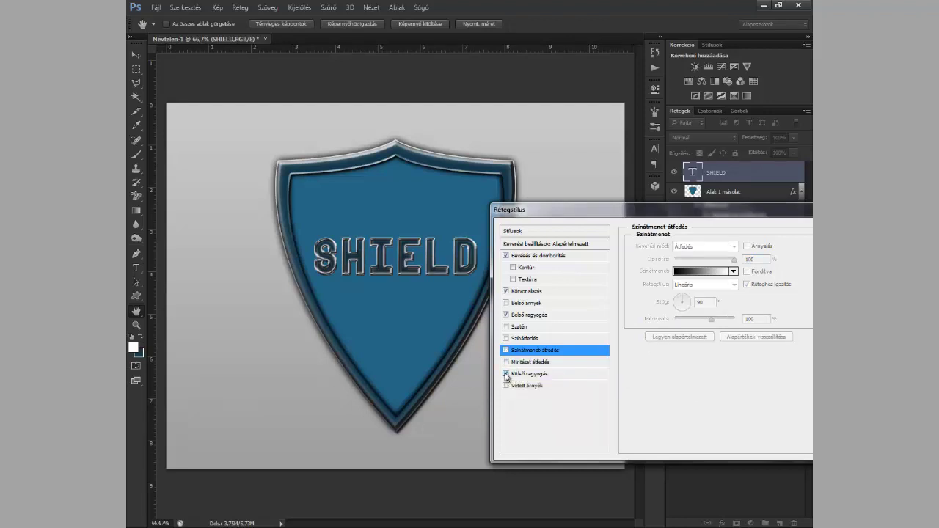
Enable a black Outer Glow in Normal mode, size 20, at 55% opacity
left_click(506, 374)
left_click(664, 285)
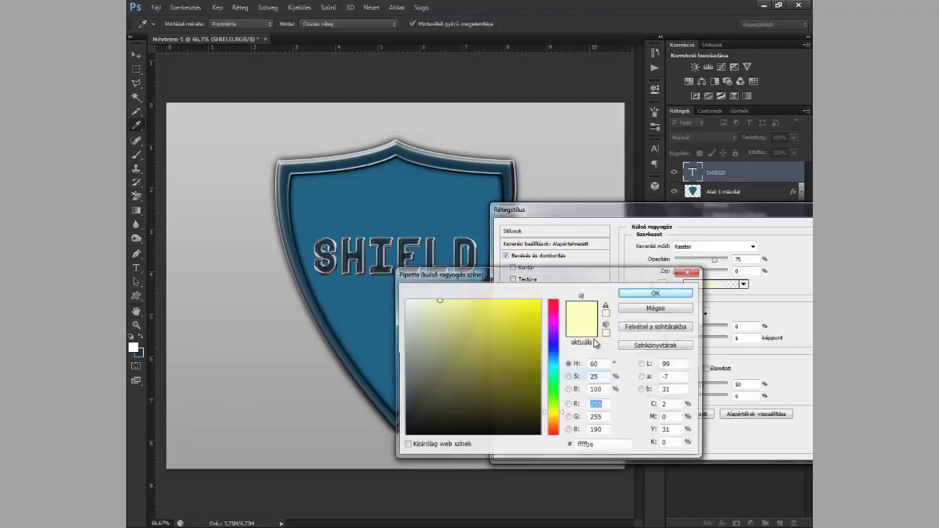
left_click(405, 434)
left_click(667, 294)
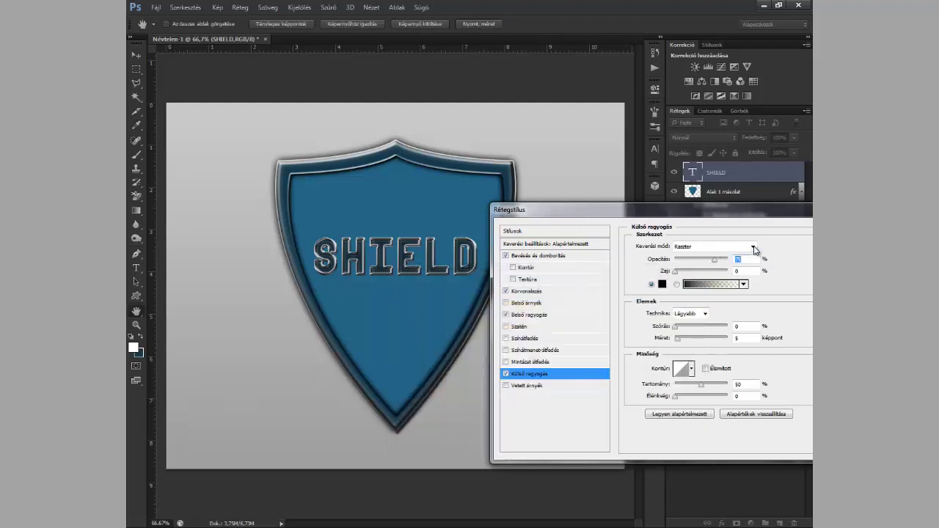
left_click(754, 249)
left_click(745, 249)
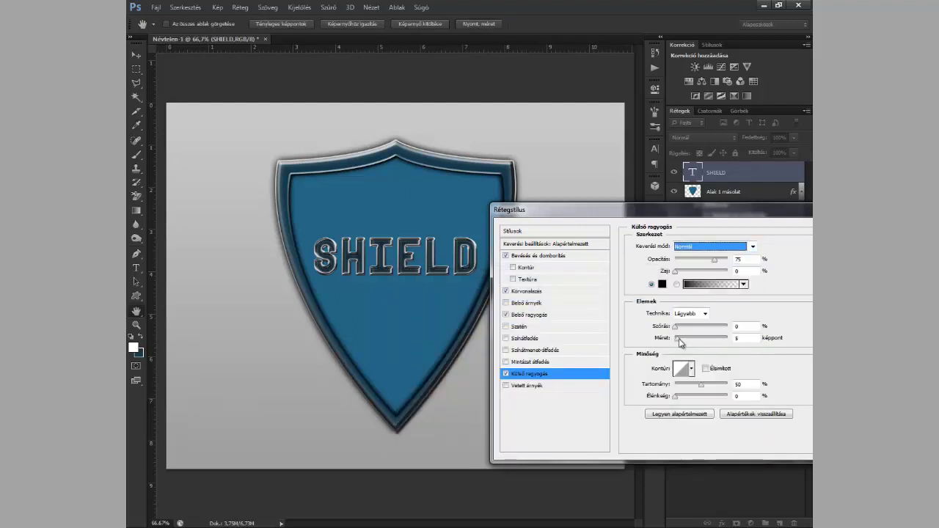
left_click_drag(680, 339, 680, 331)
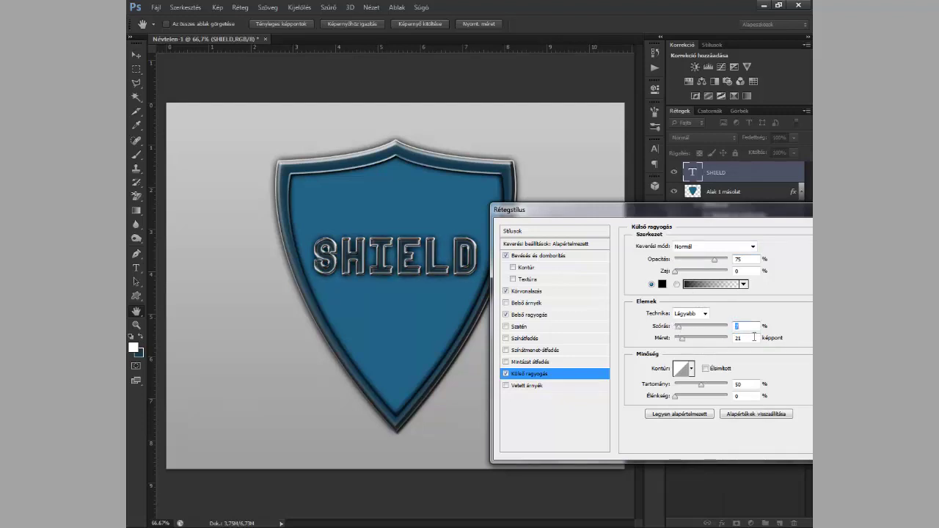
scroll(754, 337, "down", 1)
left_click_drag(715, 261, 707, 265)
left_click_drag(706, 261, 703, 261)
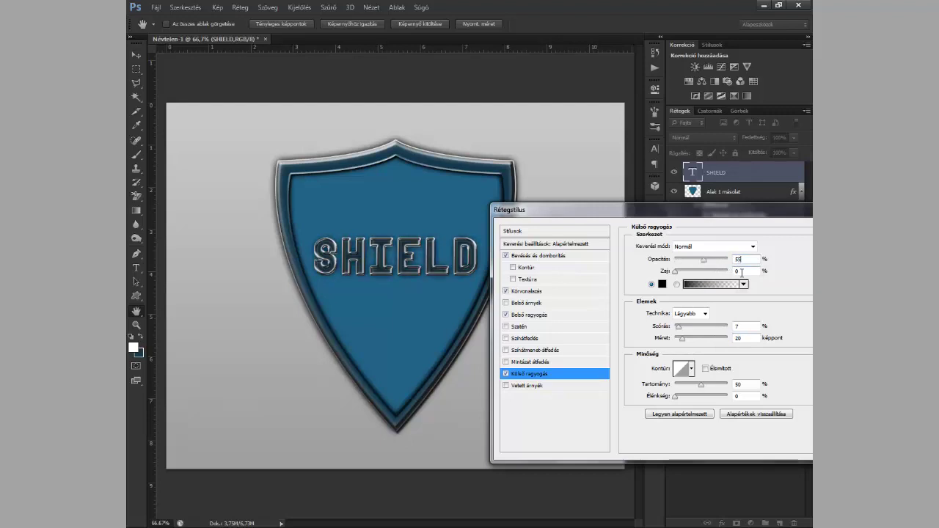
Add a Drop Shadow and apply all the layer styles to the SHIELD text
left_click(506, 386)
left_click(532, 387)
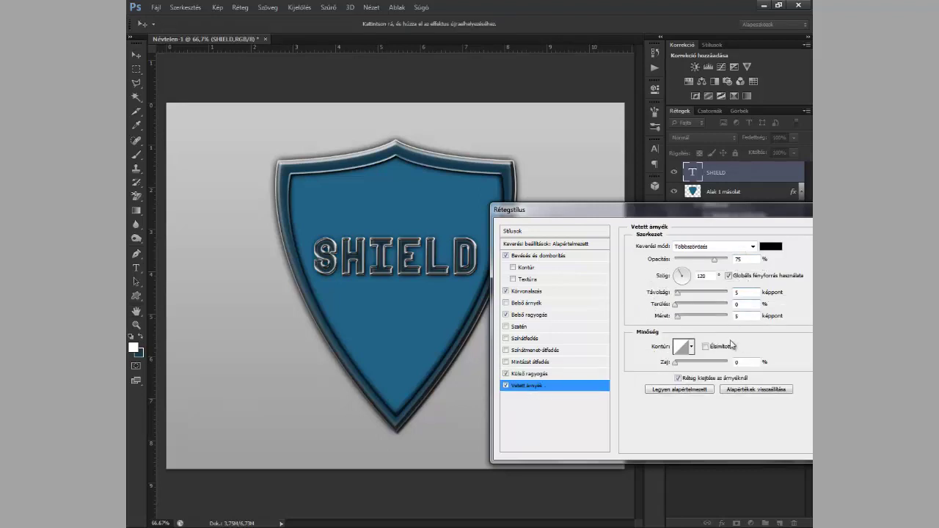
left_click_drag(704, 210, 486, 240)
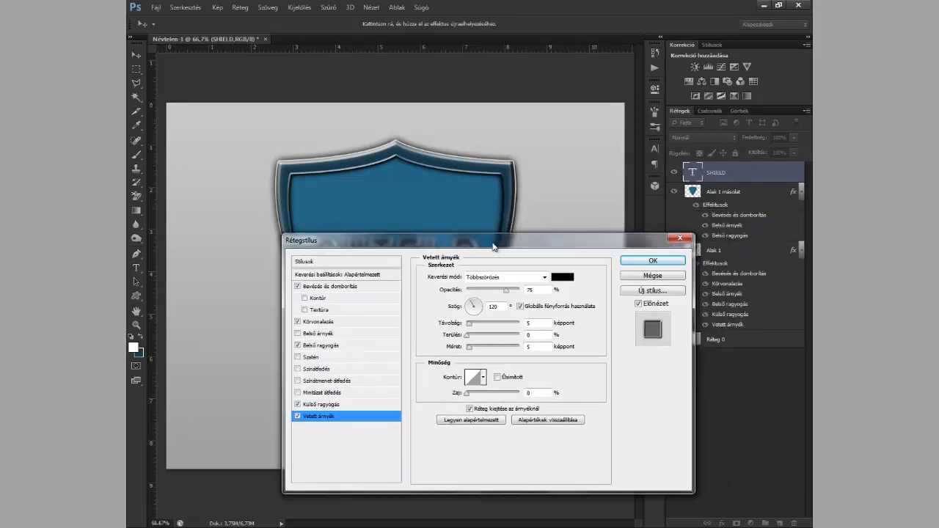
left_click(639, 263)
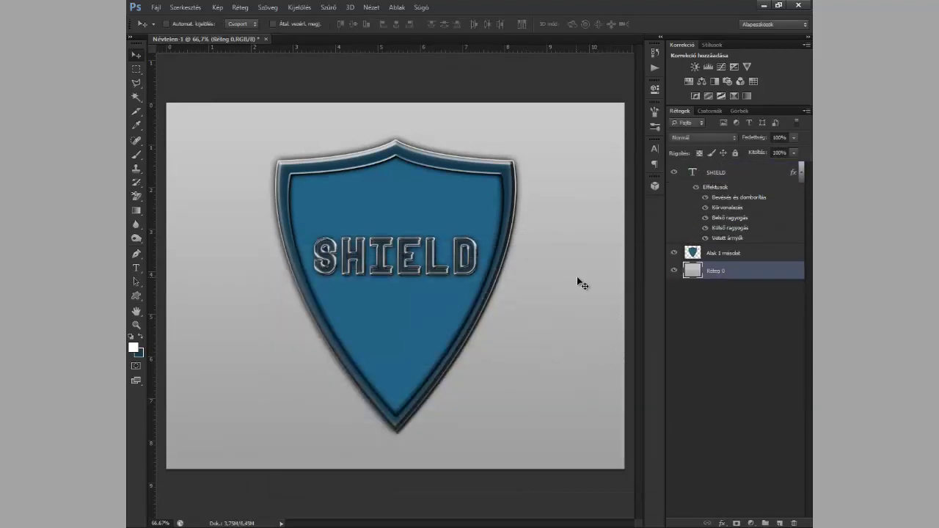
Select the Alak 1 másolat layer, then add Alak 1 to the selection
left_click(695, 256)
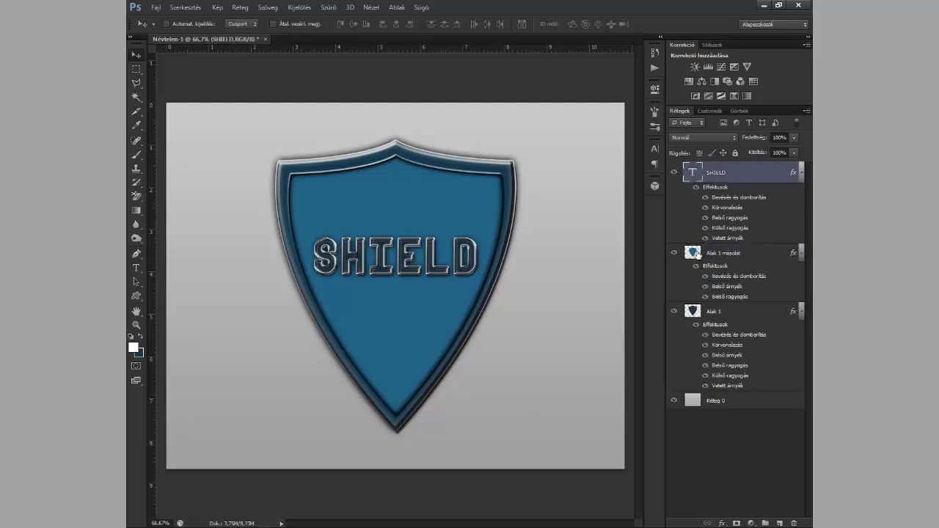
mouse_move(698, 253)
left_mouse_down()
mouse_move(711, 311)
mouse_move(767, 262)
left_mouse_up()
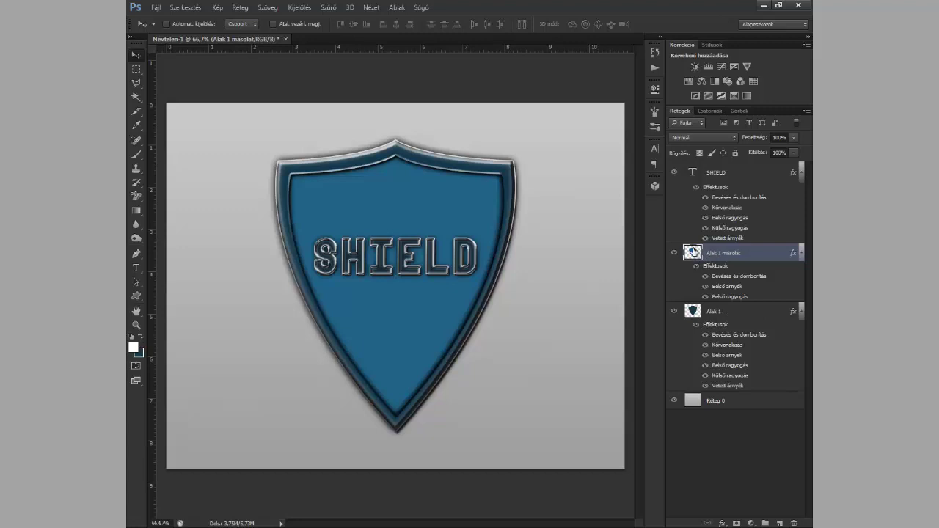
left_click(765, 316, "ctrl")
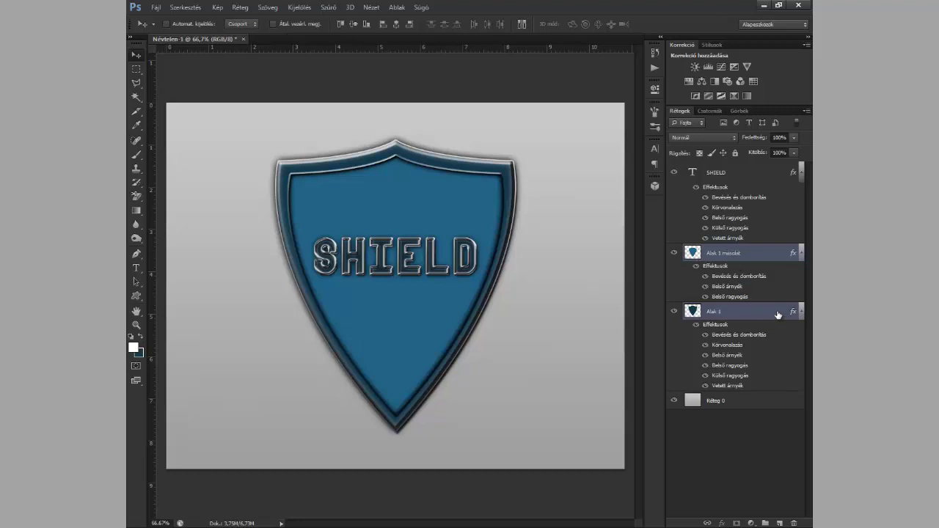
left_click(766, 262)
left_click(751, 315, "ctrl")
Merge the two shield layers into a single Alak 1 másolat layer
right_click(764, 312)
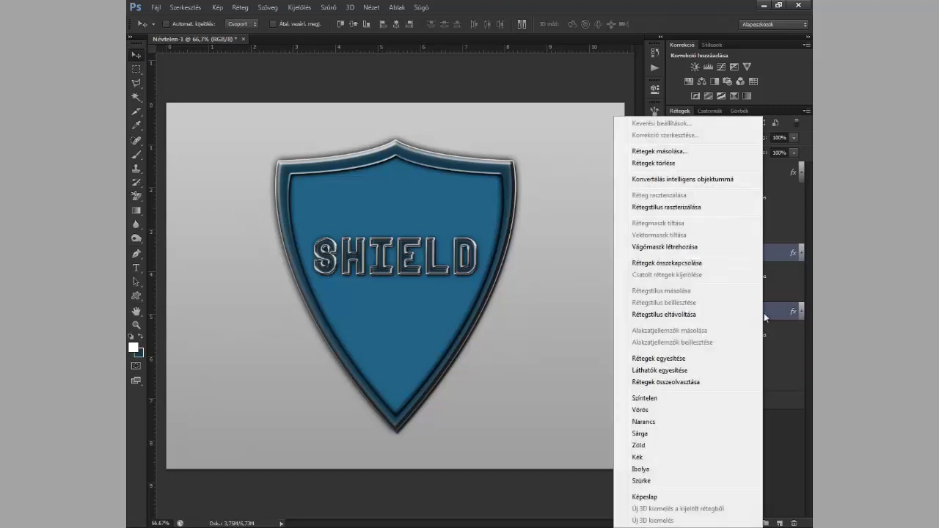
left_click(719, 367)
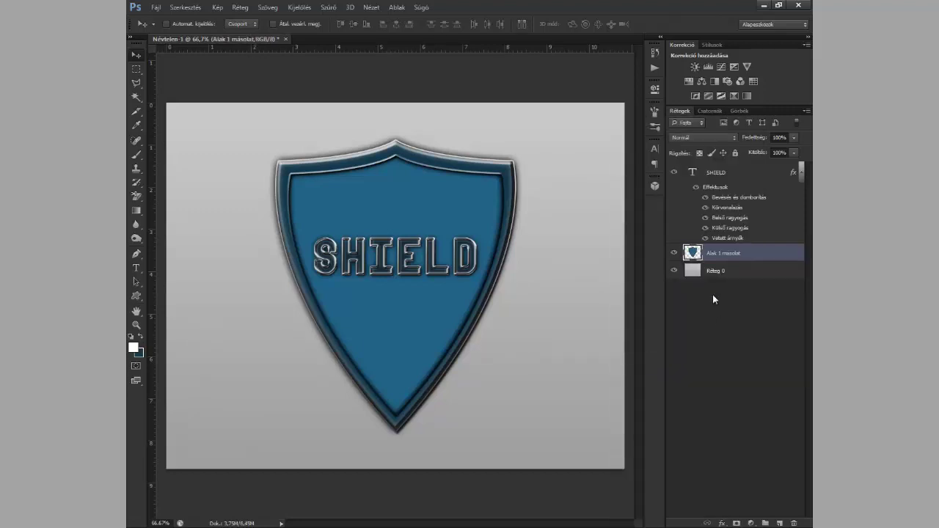
left_click(675, 253)
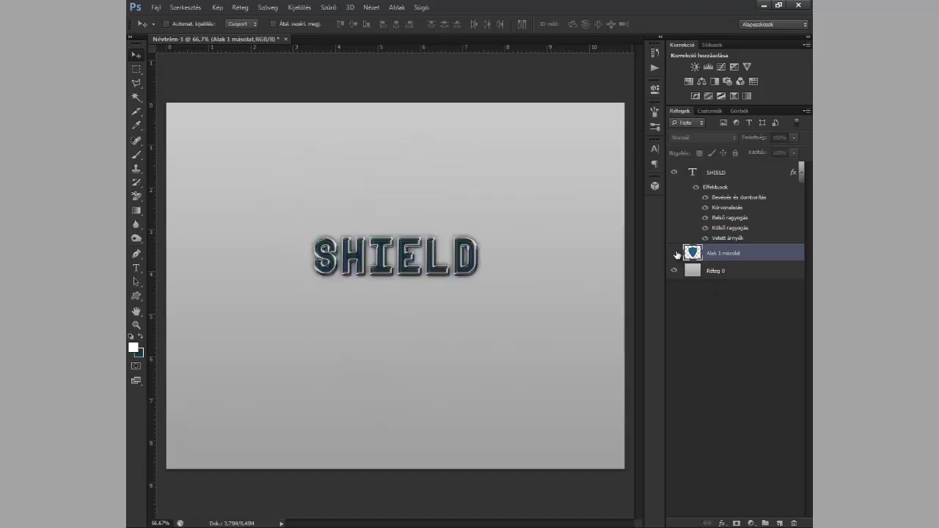
left_click(674, 253)
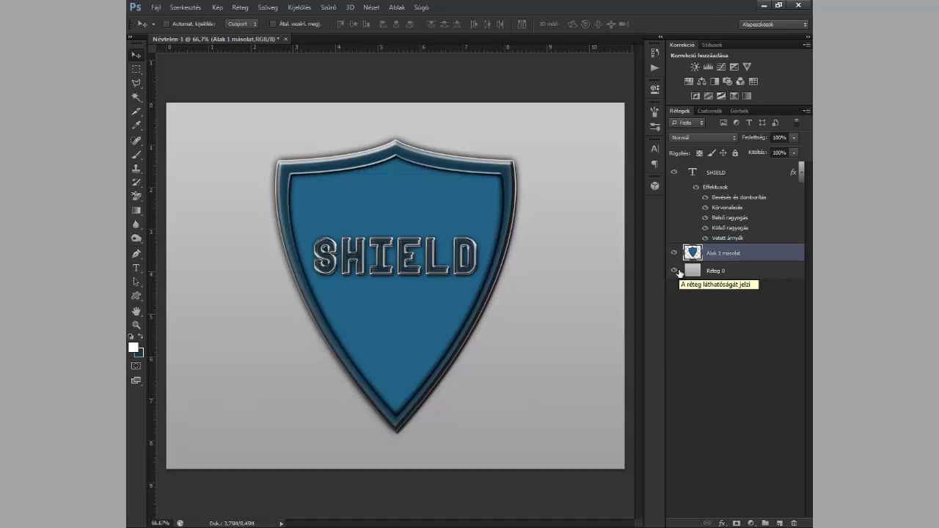
Duplicate the merged shield as Alak 1 másolat 2, placed and selected beneath the original
key("ctrl+j")
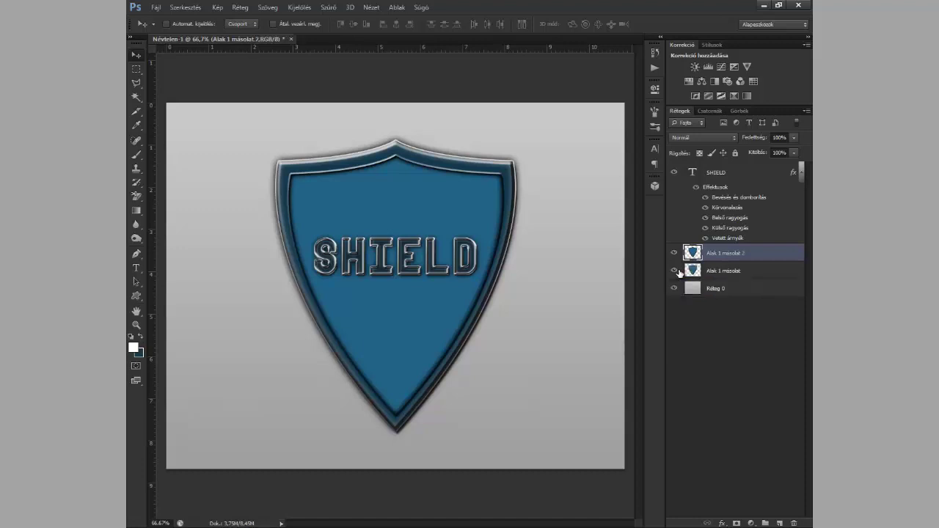
left_click_drag(695, 255, 709, 273)
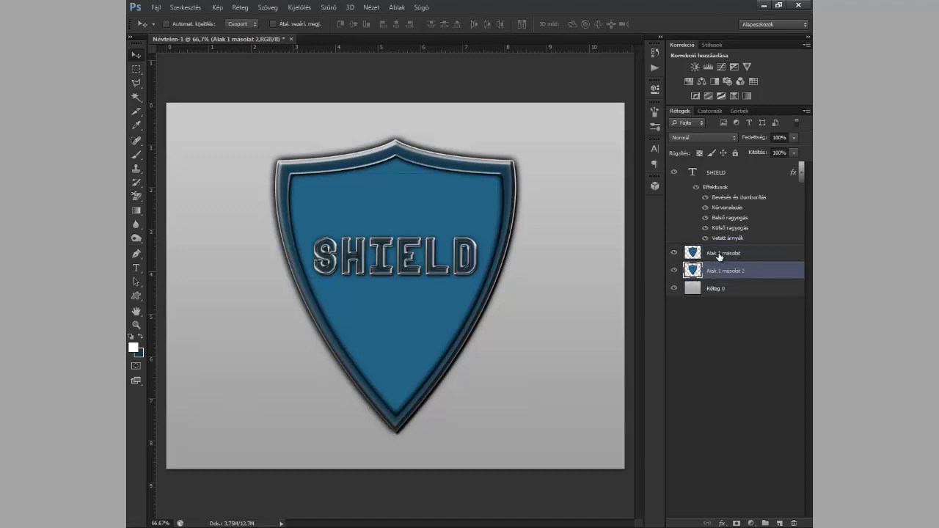
left_click(691, 257)
left_click(674, 254)
left_click(675, 253)
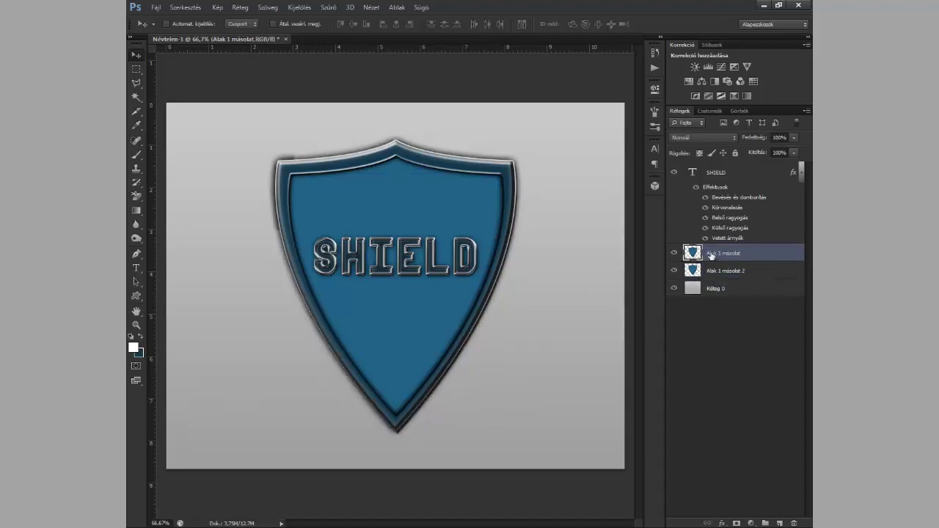
left_click(709, 273)
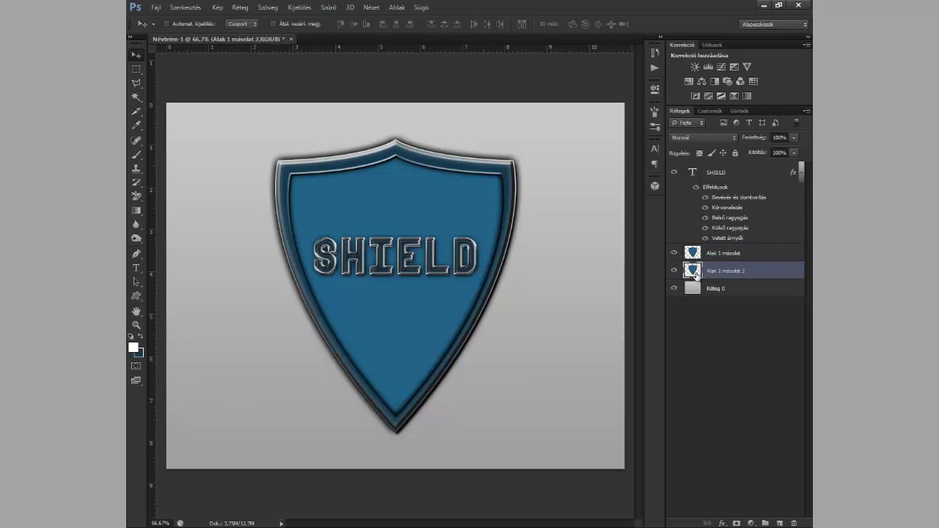
Flip the Alak 1 másolat 2 copy vertically and move it below so the tips meet
key("ctrl+t")
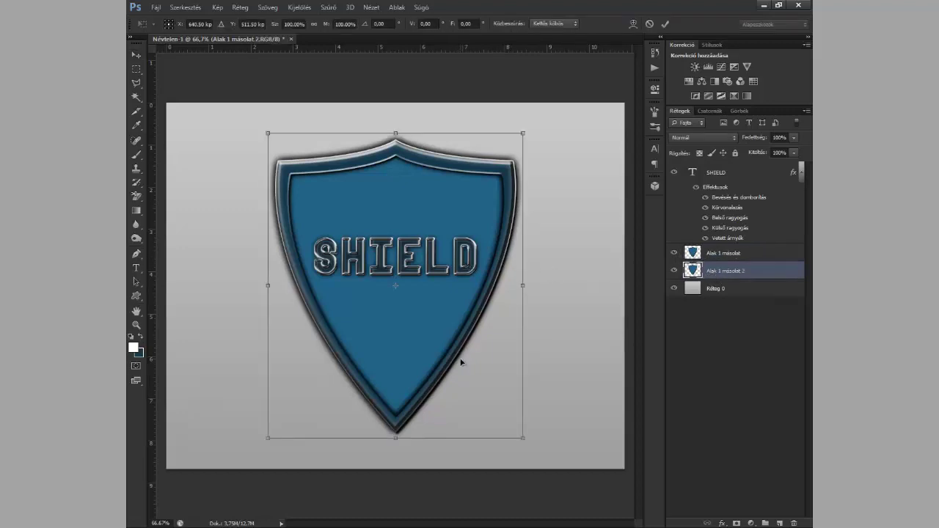
right_click(461, 362)
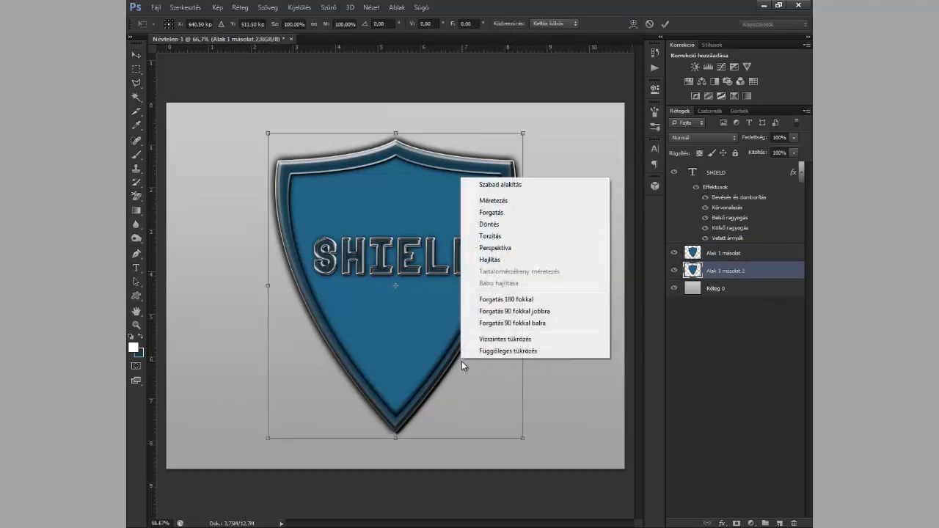
left_click(515, 352)
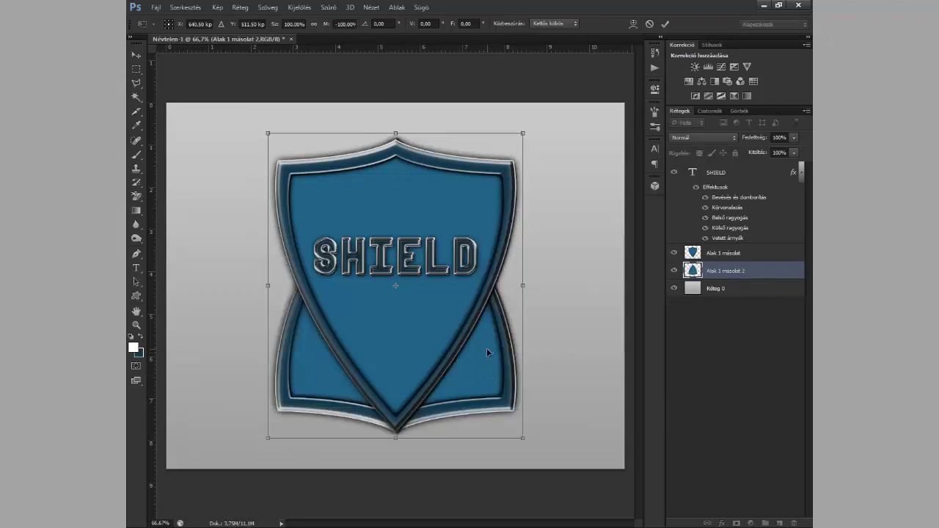
left_click_drag(486, 373, 473, 509)
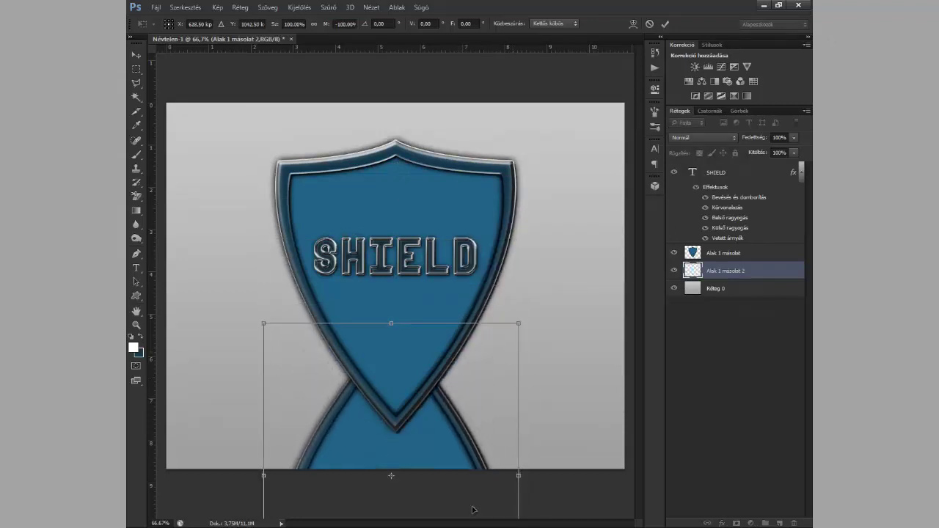
left_click_drag(455, 411, 461, 504)
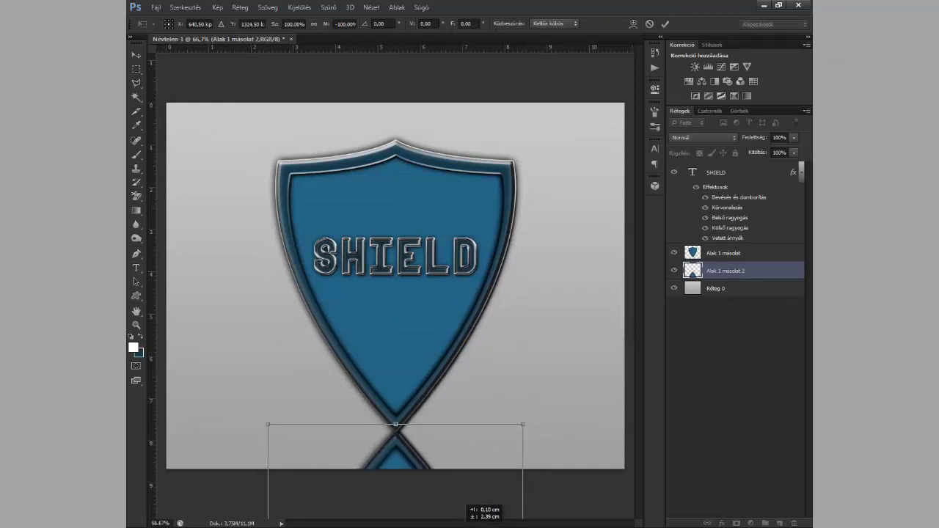
key("Down")
key("Down")
key("Down")
key("Down")
key("Down")
key("Down")
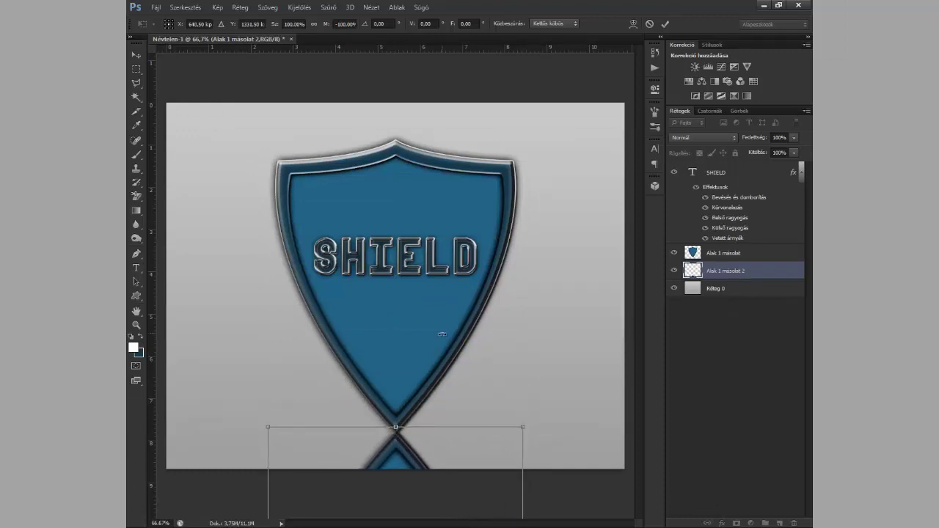
key("Return")
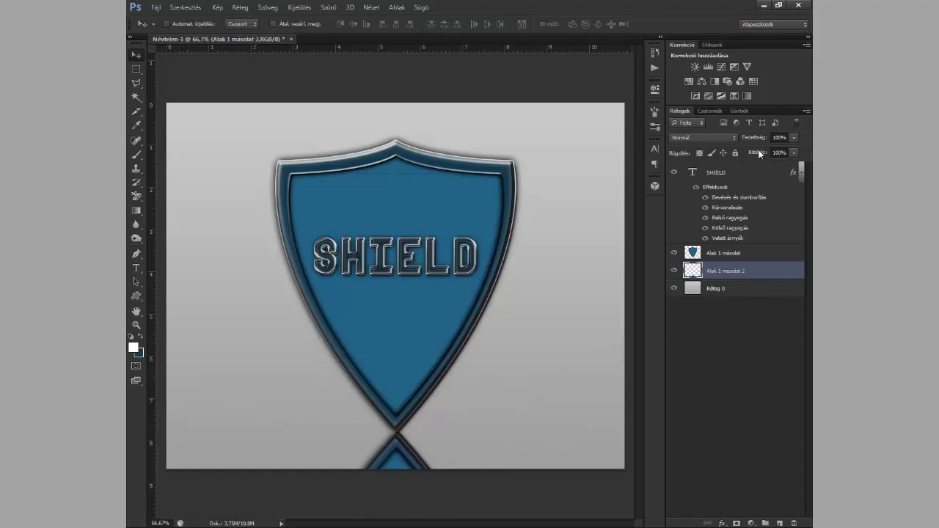
Set the reflection layer Alak 1 másolat 2 to 40% opacity, then select the SHIELD layer
mouse_move(756, 137)
left_mouse_down()
mouse_move(736, 134)
mouse_move(751, 140)
left_mouse_up()
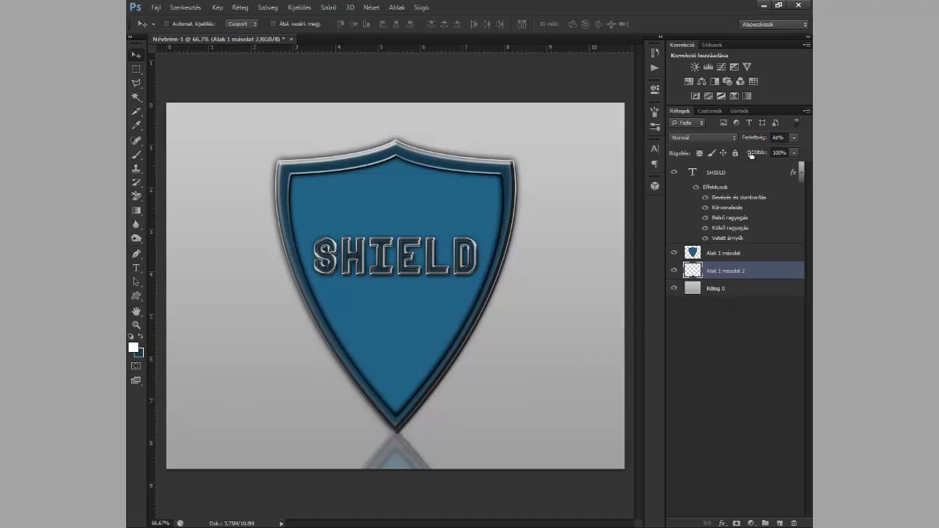
left_click(777, 140)
type("45")
key("Return")
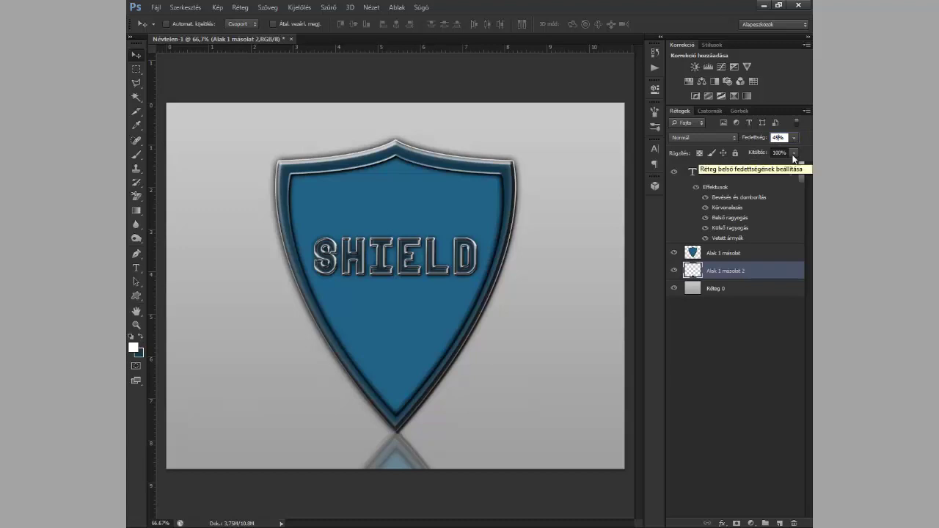
type("40")
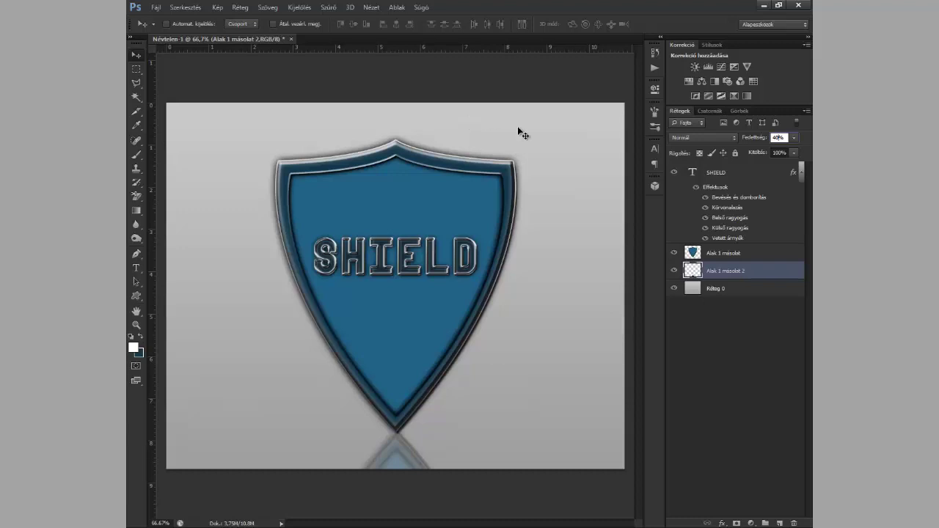
left_click(724, 174)
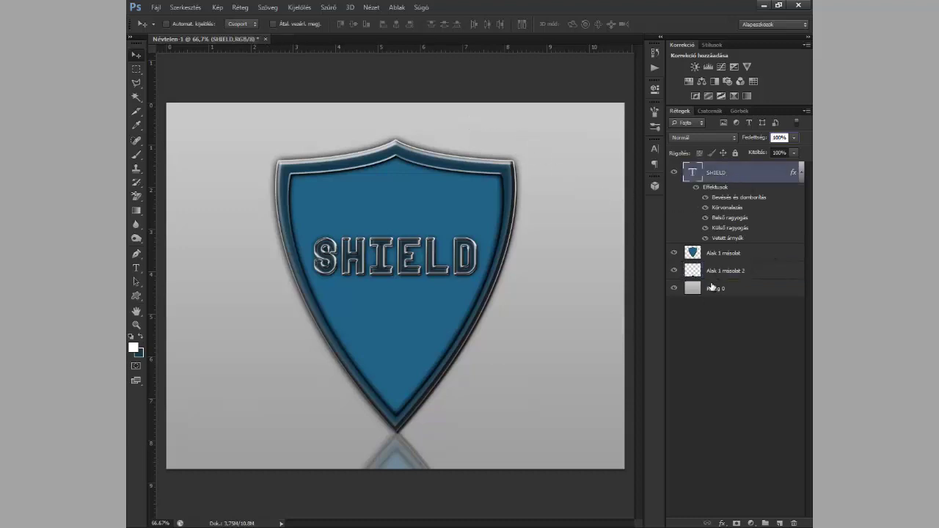